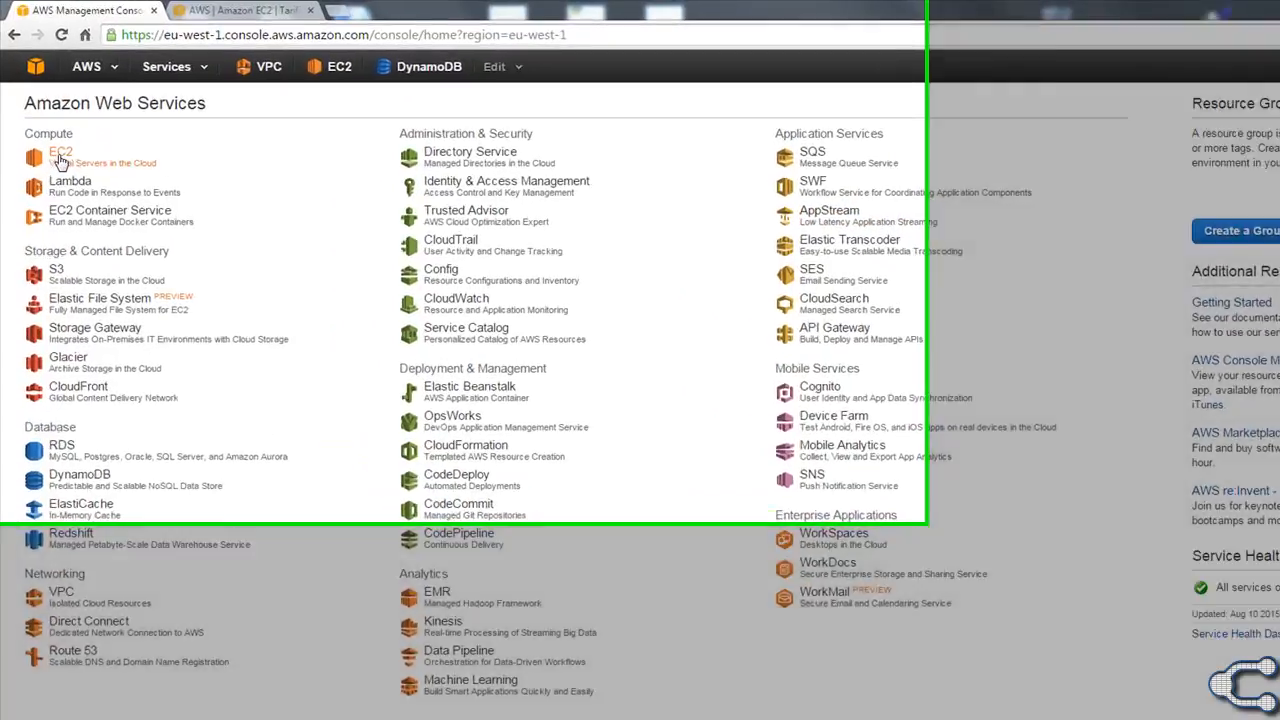
# Start launching a new EC2 instance and search the community AMIs for "Aras".
pyautogui.click(61, 160)
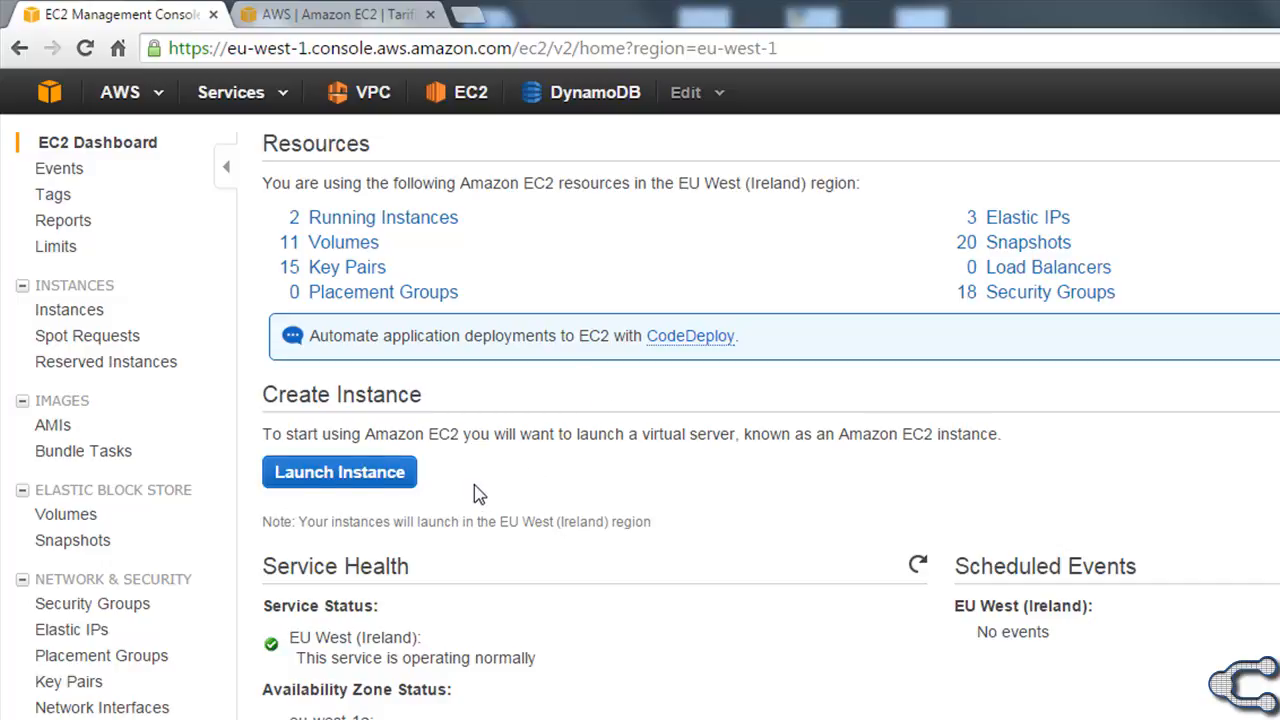
pyautogui.click(313, 484)
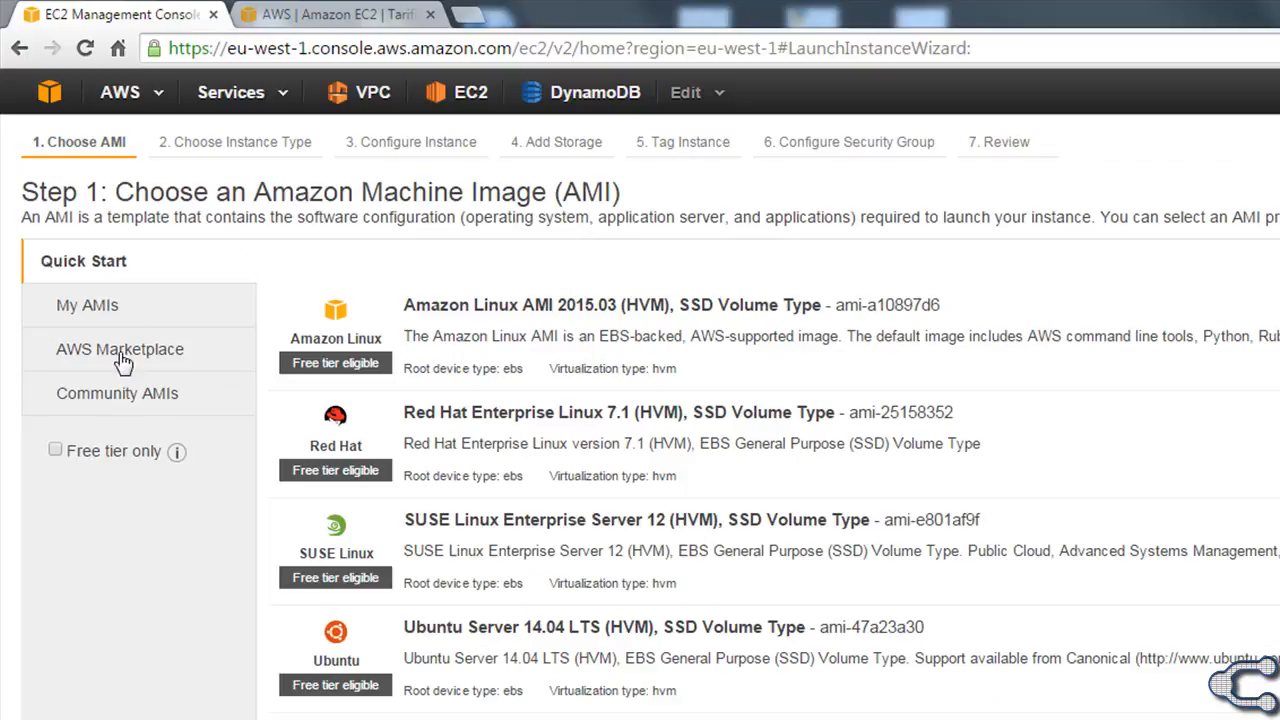
pyautogui.click(124, 382)
pyautogui.click(382, 284)
pyautogui.write('Aras')
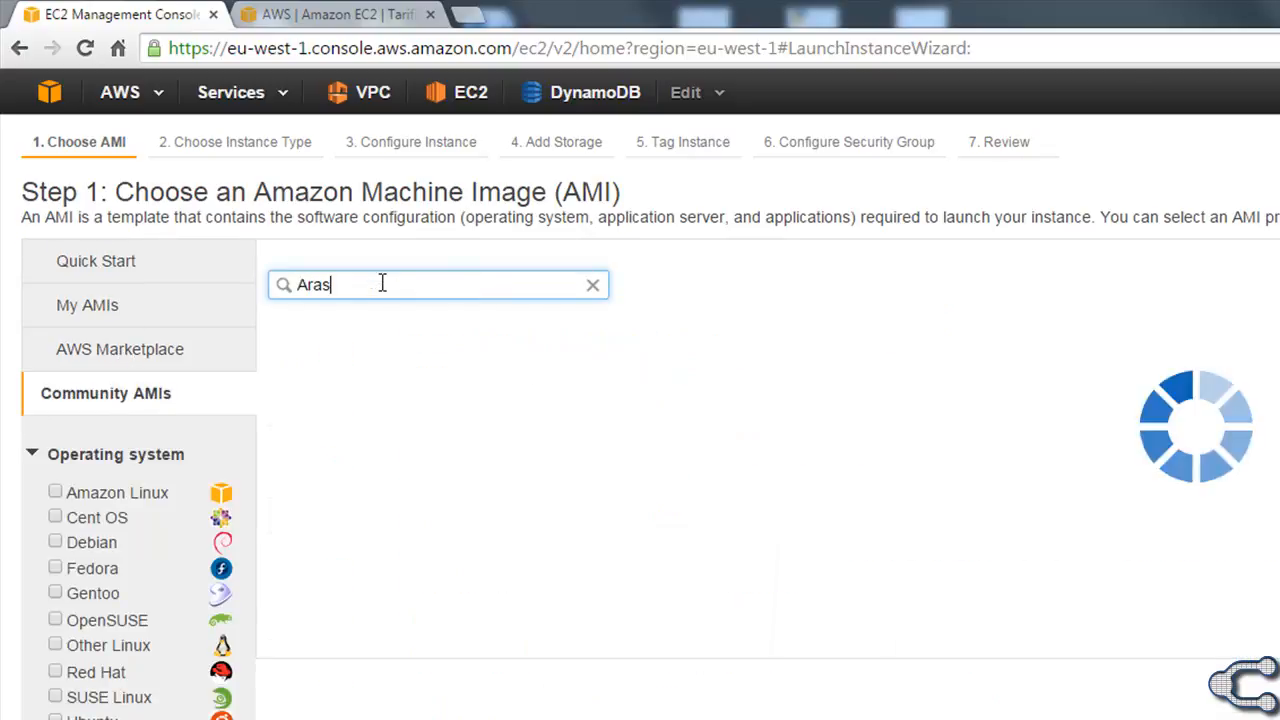
# Choose the Aras Innovator 11 - Windows server 2012 R2 image for the instance.
pyautogui.moveTo(404, 447); pyautogui.dragTo(750, 447)
pyautogui.click(799, 563)
pyautogui.moveTo(404, 446); pyautogui.dragTo(636, 450)
pyautogui.moveTo(637, 450); pyautogui.dragTo(646, 452)
pyautogui.click(945, 570)
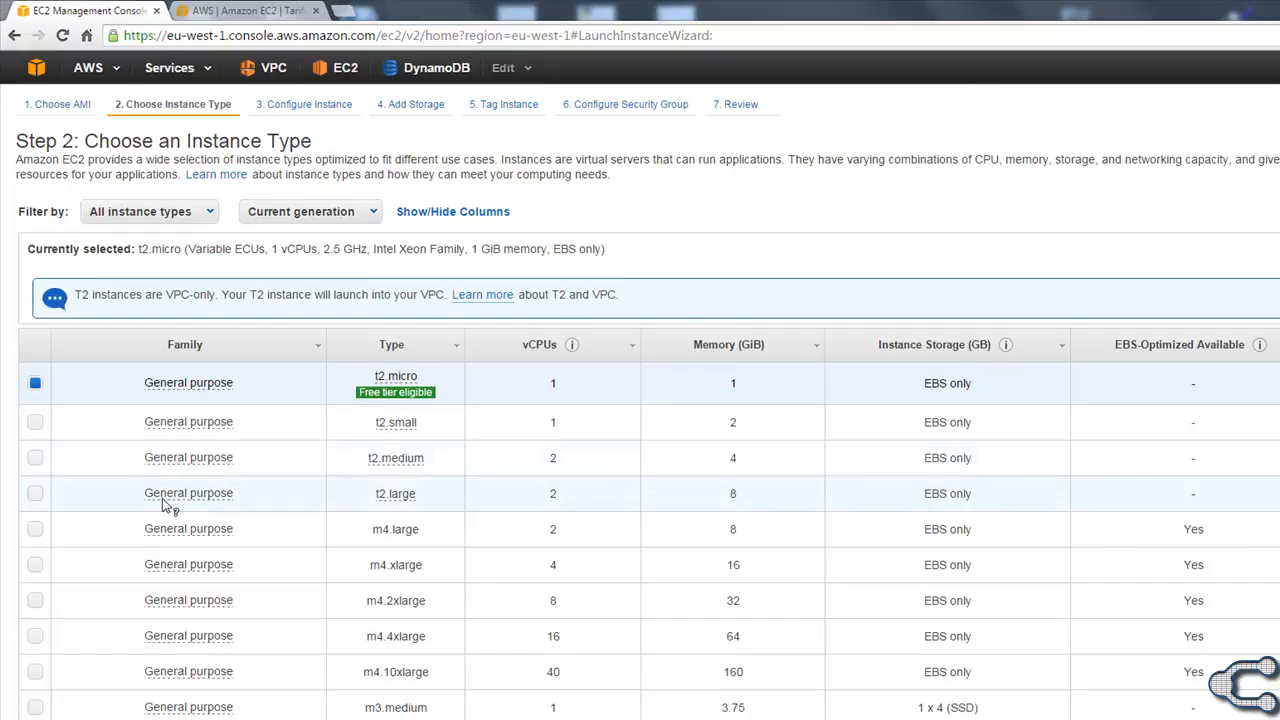
# Choose the t2.small instance type and proceed to the launch review.
pyautogui.moveTo(398, 385)
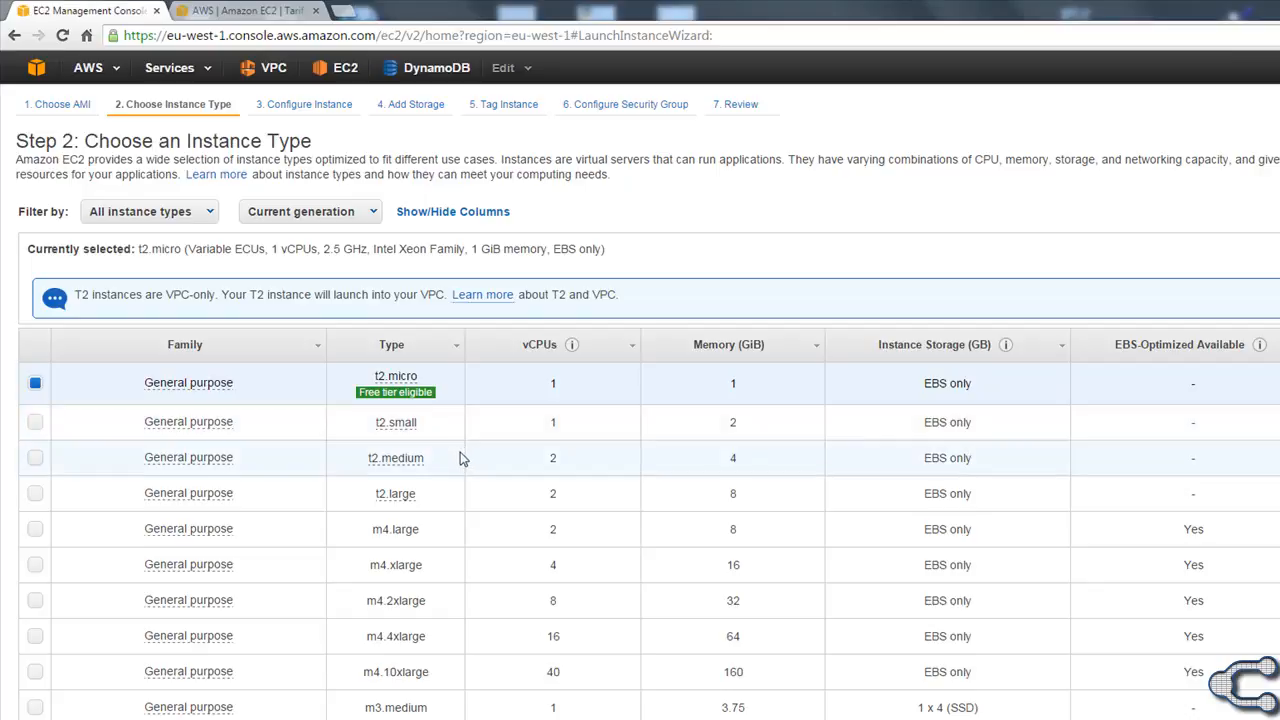
pyautogui.click(35, 422)
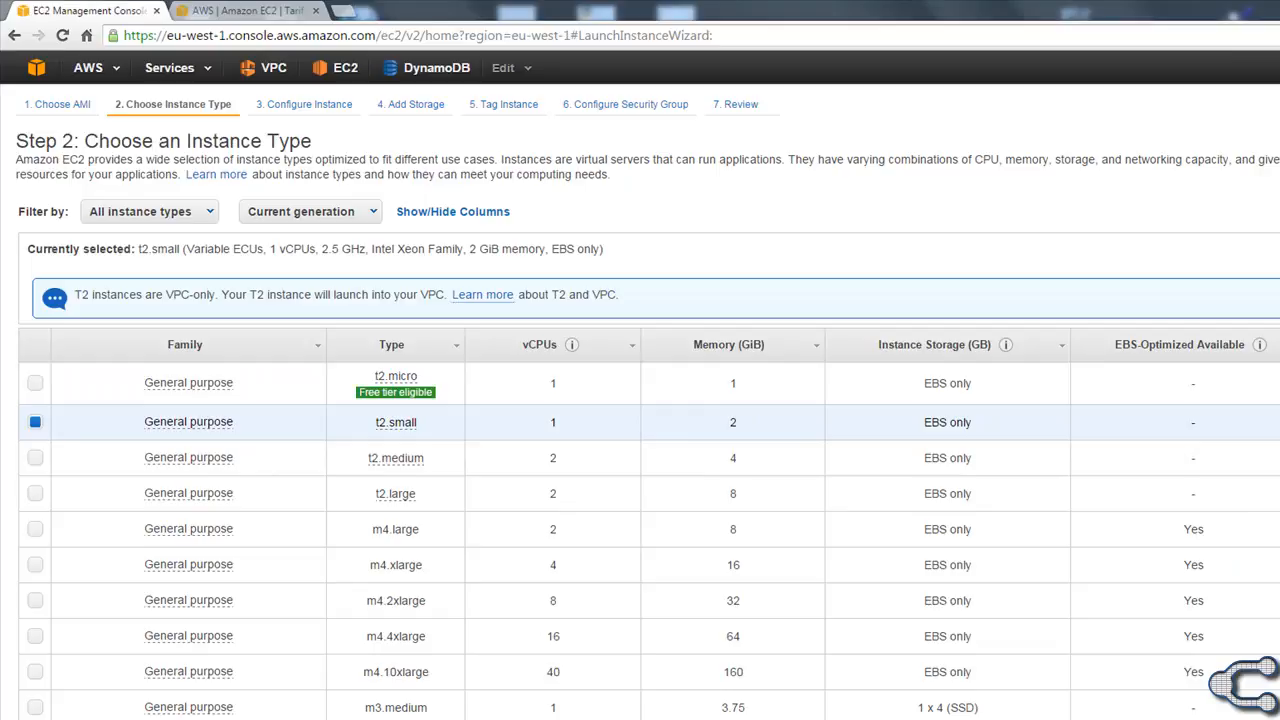
pyautogui.click(1270, 712)
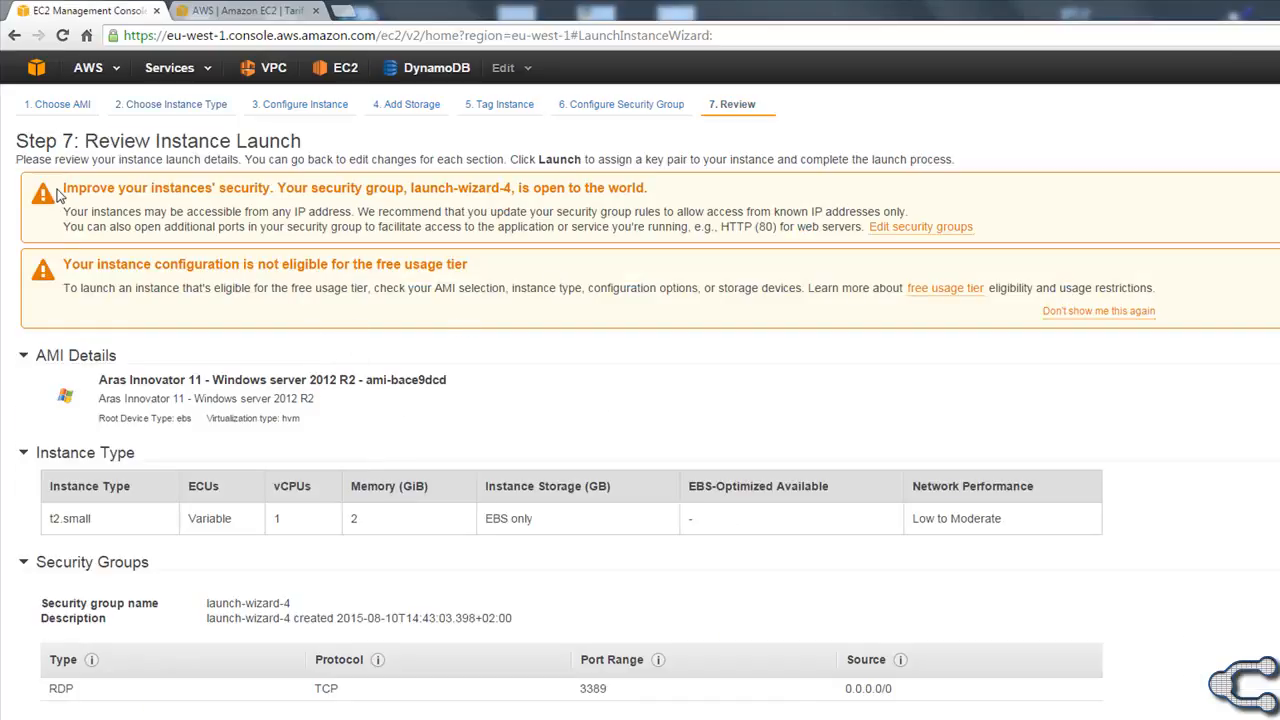
# Edit the security group so the RDP rule only accepts connections from My IP.
pyautogui.moveTo(64, 188); pyautogui.dragTo(345, 212)
pyautogui.click(340, 212)
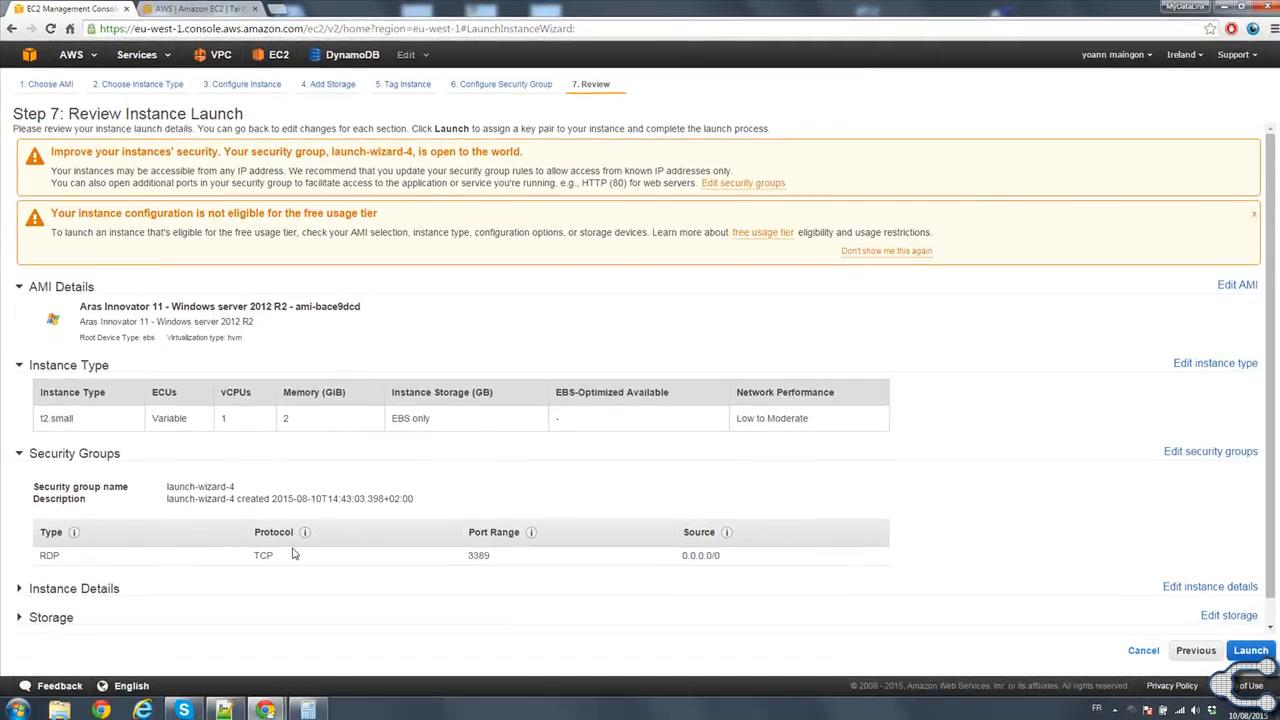
pyautogui.click(1205, 451)
pyautogui.click(997, 276)
pyautogui.click(988, 290)
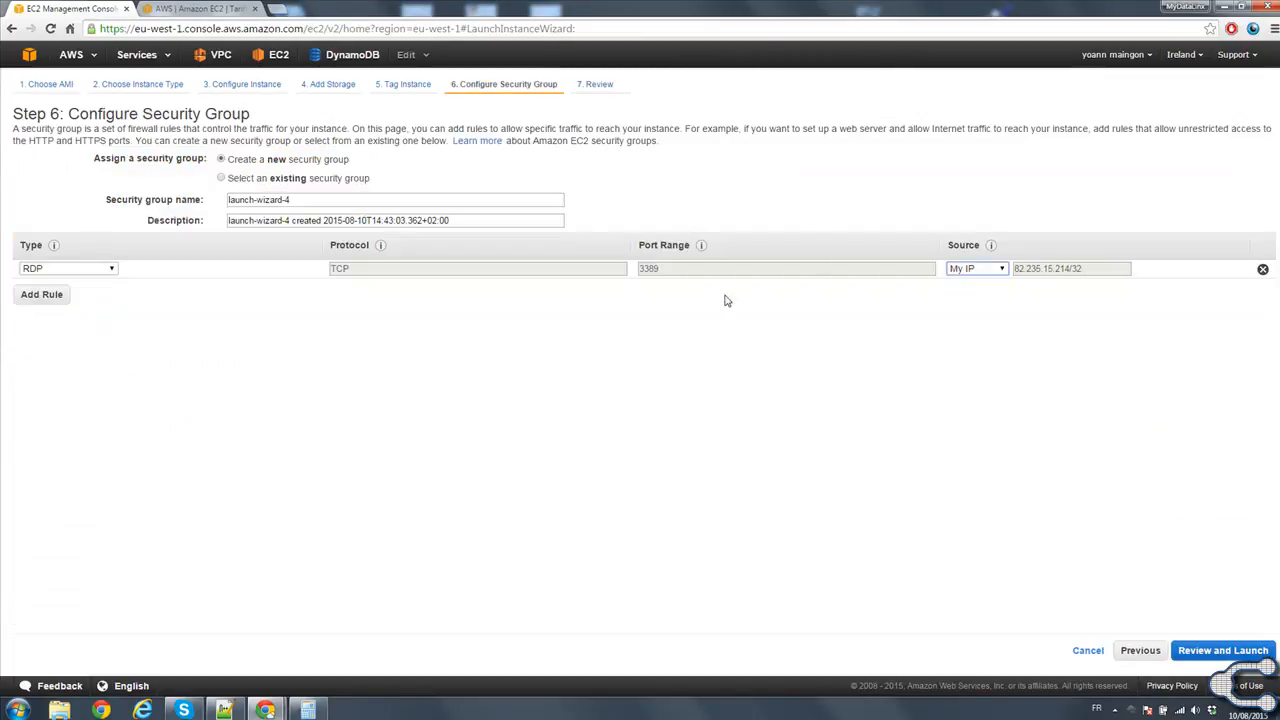
# Add an HTTP rule to the security group and return to the launch review.
pyautogui.click(67, 300)
pyautogui.click(71, 289)
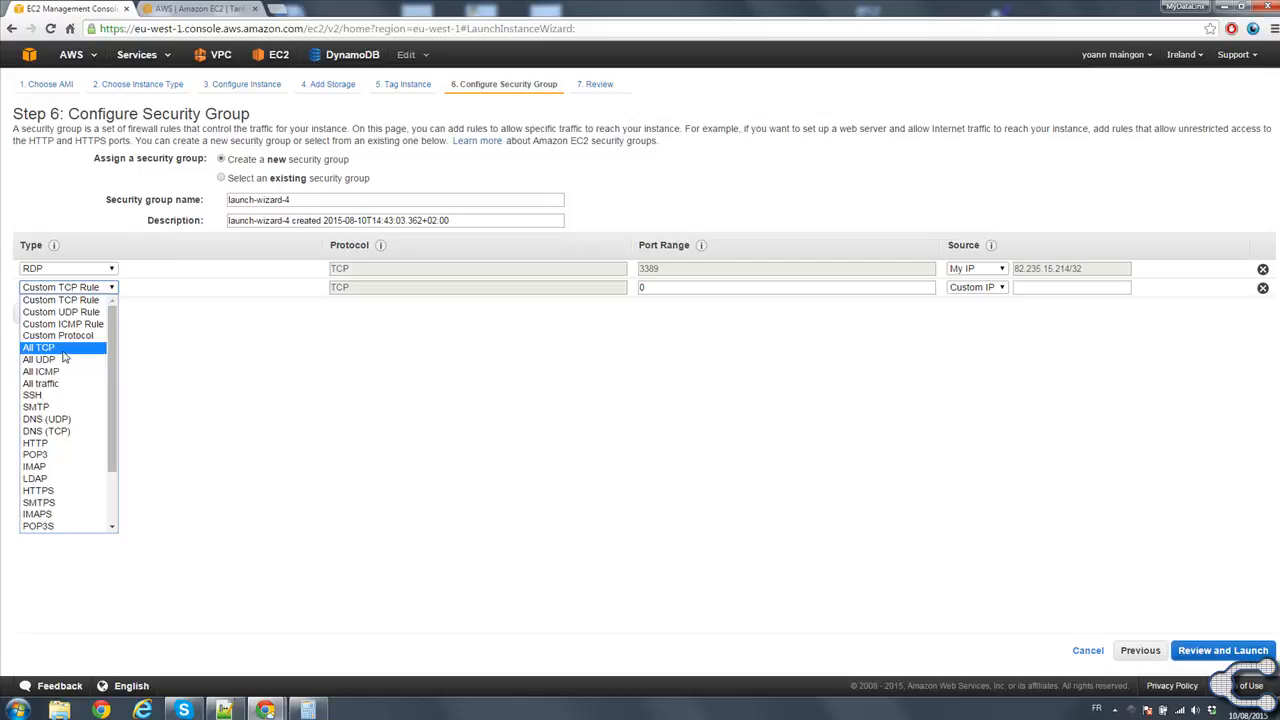
pyautogui.click(68, 442)
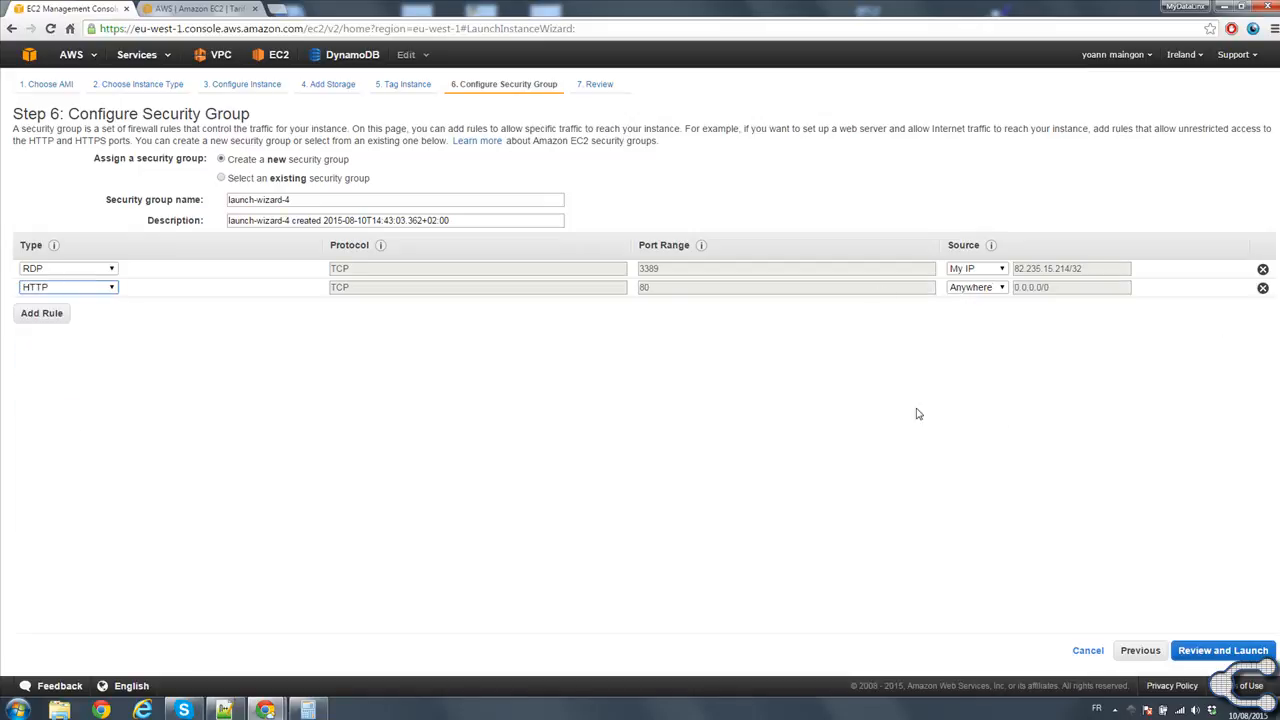
pyautogui.click(1225, 651)
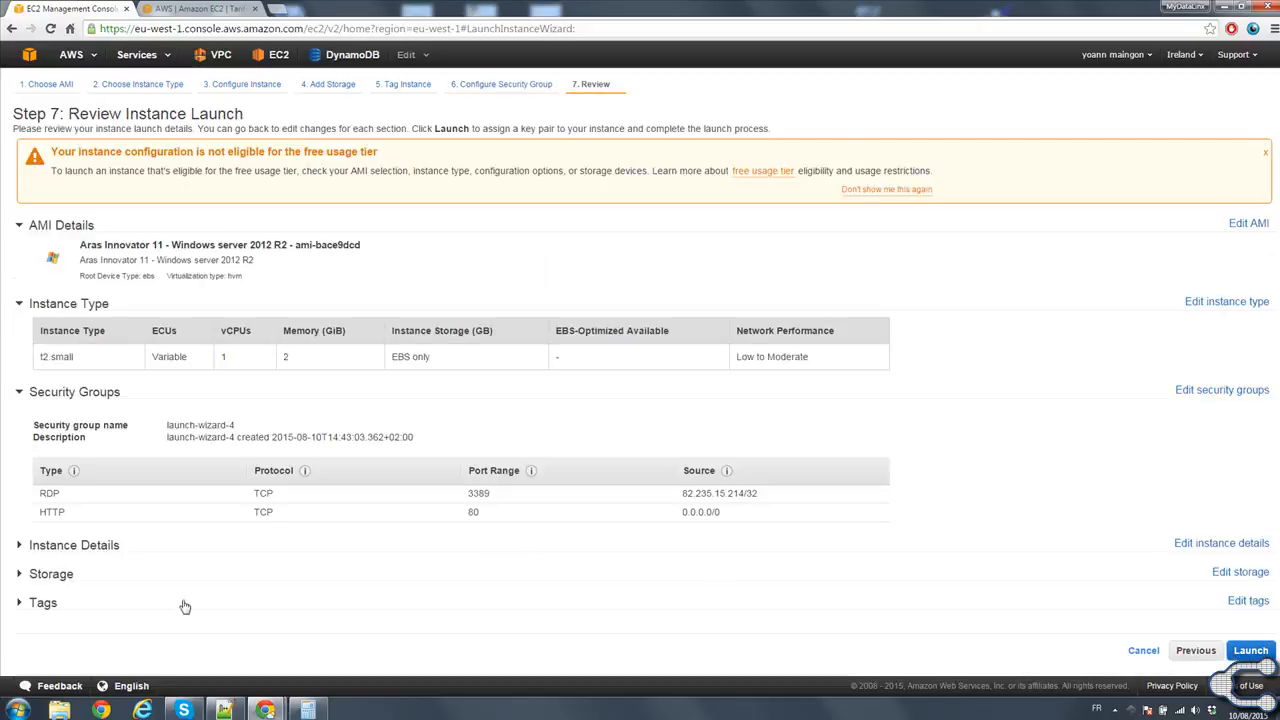
# Review the instance details, storage and tags sections of the launch summary.
pyautogui.click(22, 546)
pyautogui.scroll(-3, 34, 560)
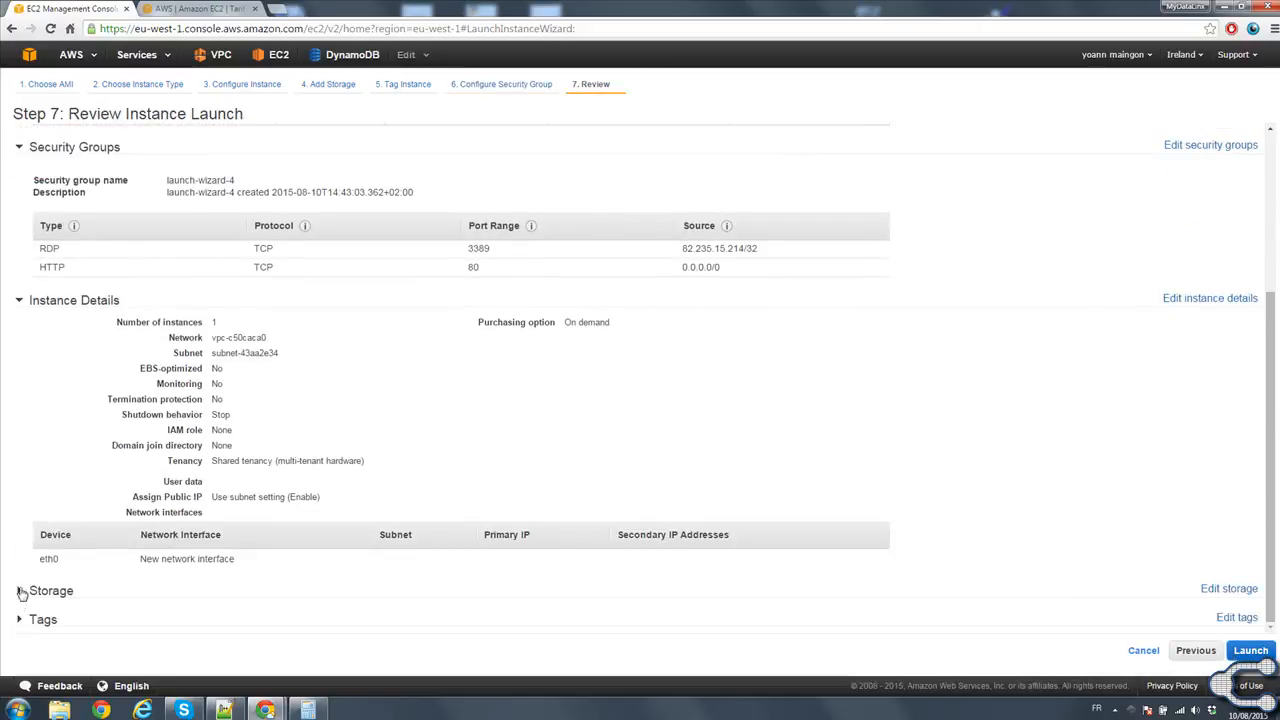
pyautogui.click(20, 590)
pyautogui.scroll(-1, 28, 588)
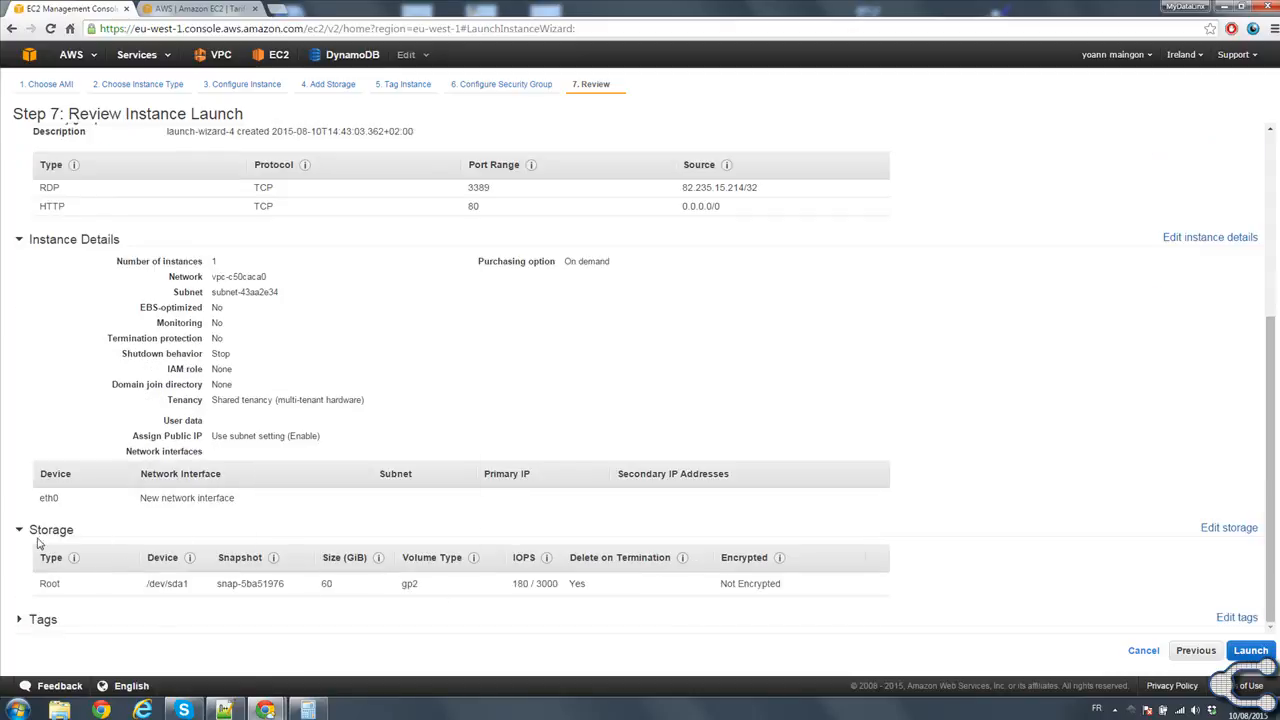
pyautogui.doubleClick(326, 583)
pyautogui.click(19, 619)
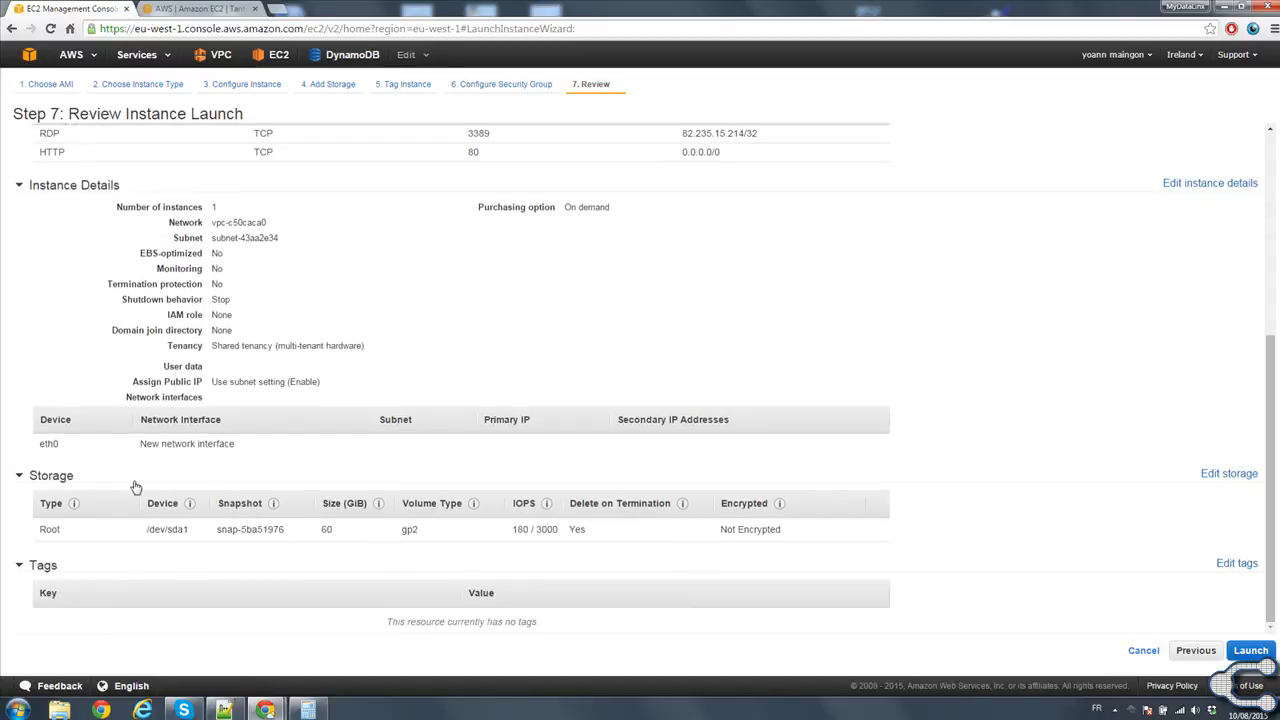
pyautogui.scroll(4, 166, 316)
pyautogui.scroll(-1, 686, 443)
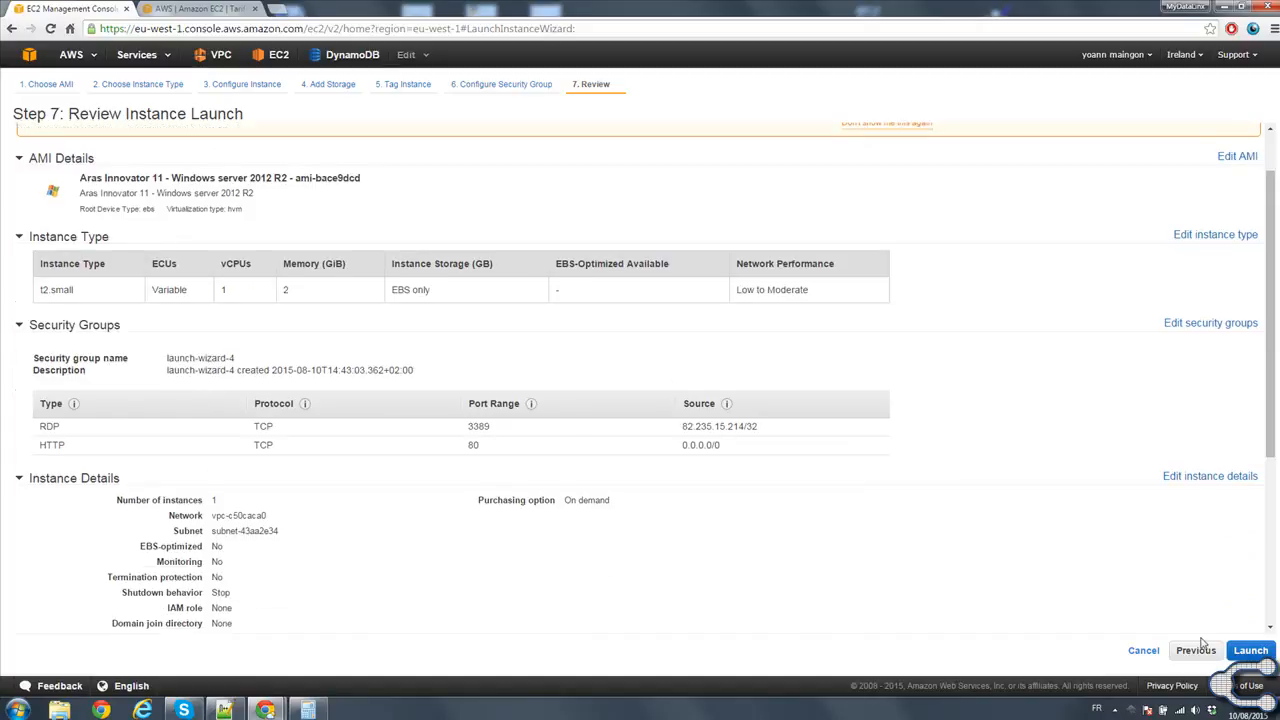
# Launch the instance with the existing Ganister key pair, acknowledging access to its private key file.
pyautogui.click(1248, 651)
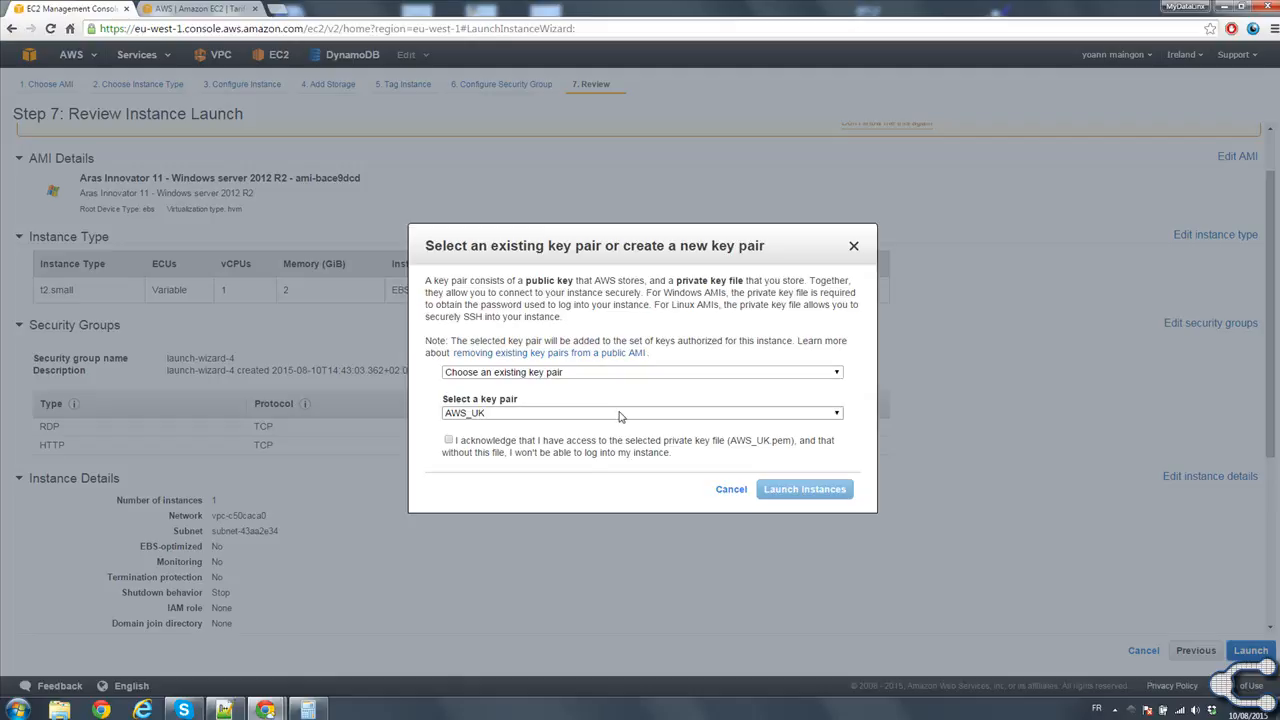
pyautogui.click(462, 413)
pyautogui.click(500, 439)
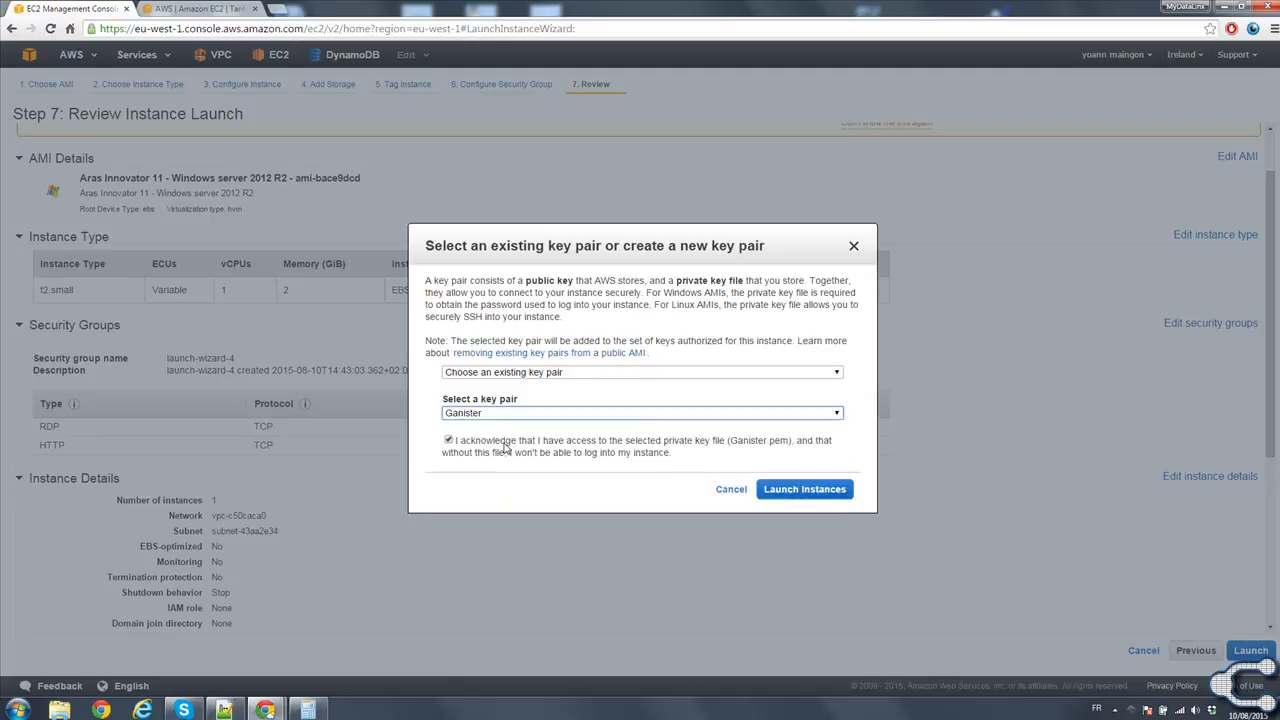
pyautogui.click(808, 489)
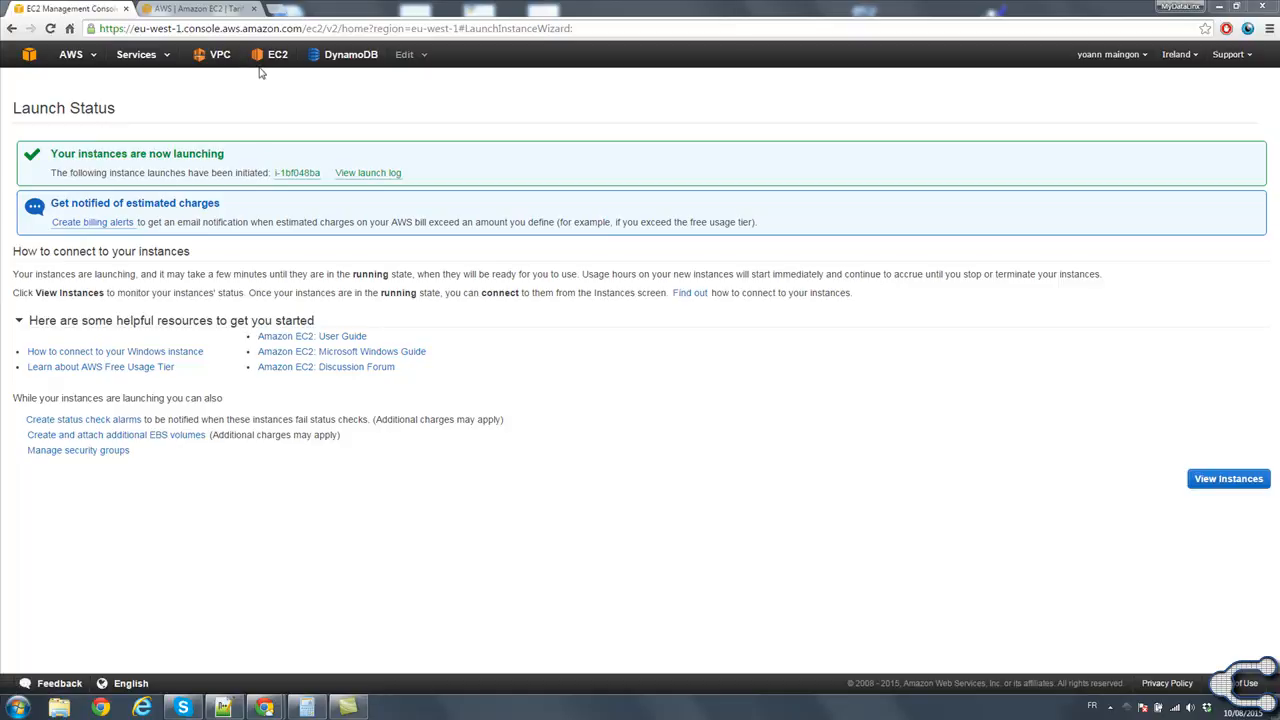
# Go back to the EC2 dashboard through the console home and open the instances list.
pyautogui.click(33, 57)
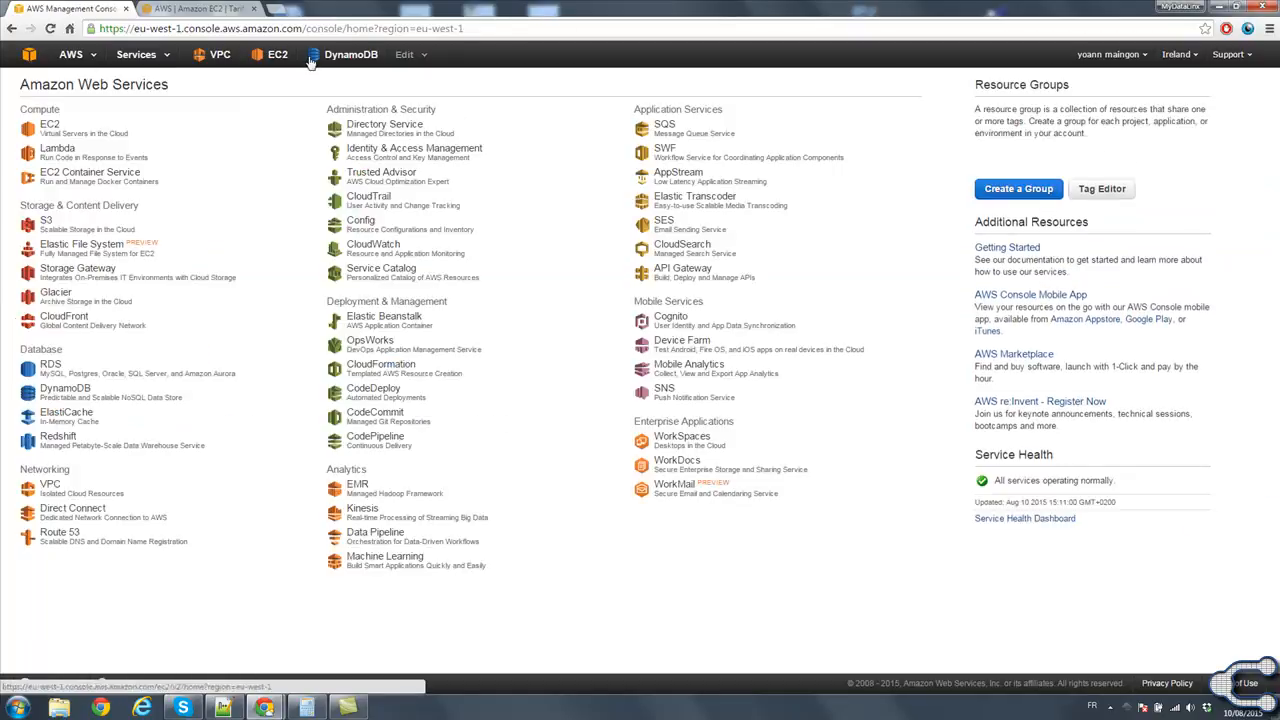
pyautogui.click(49, 125)
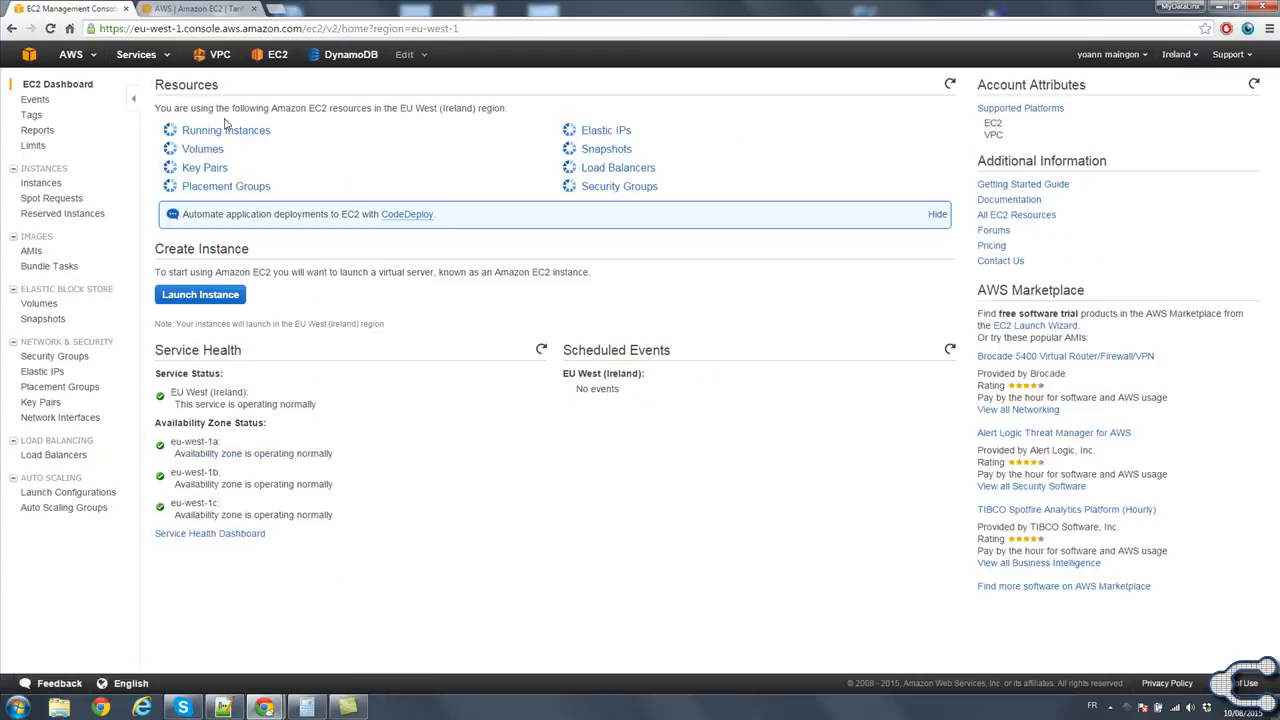
pyautogui.click(233, 132)
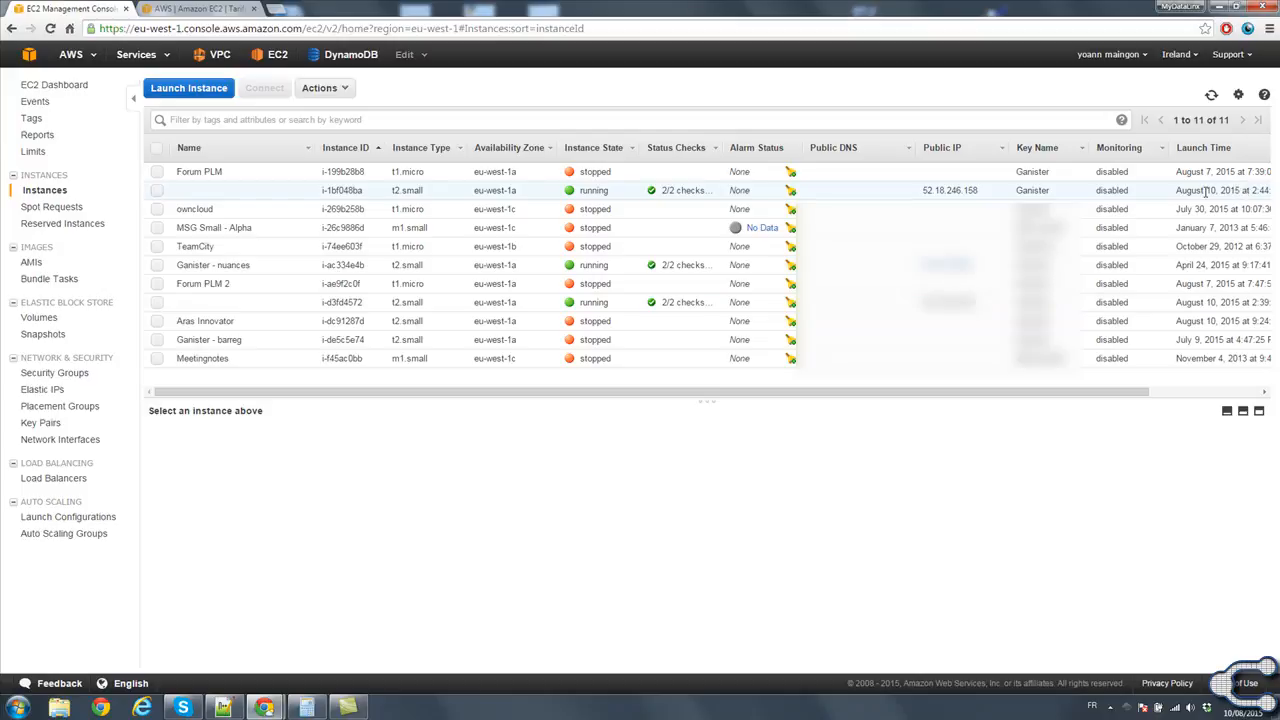
# Name the newly launched t2.small instance "Aras Innovator 11".
pyautogui.click(303, 192)
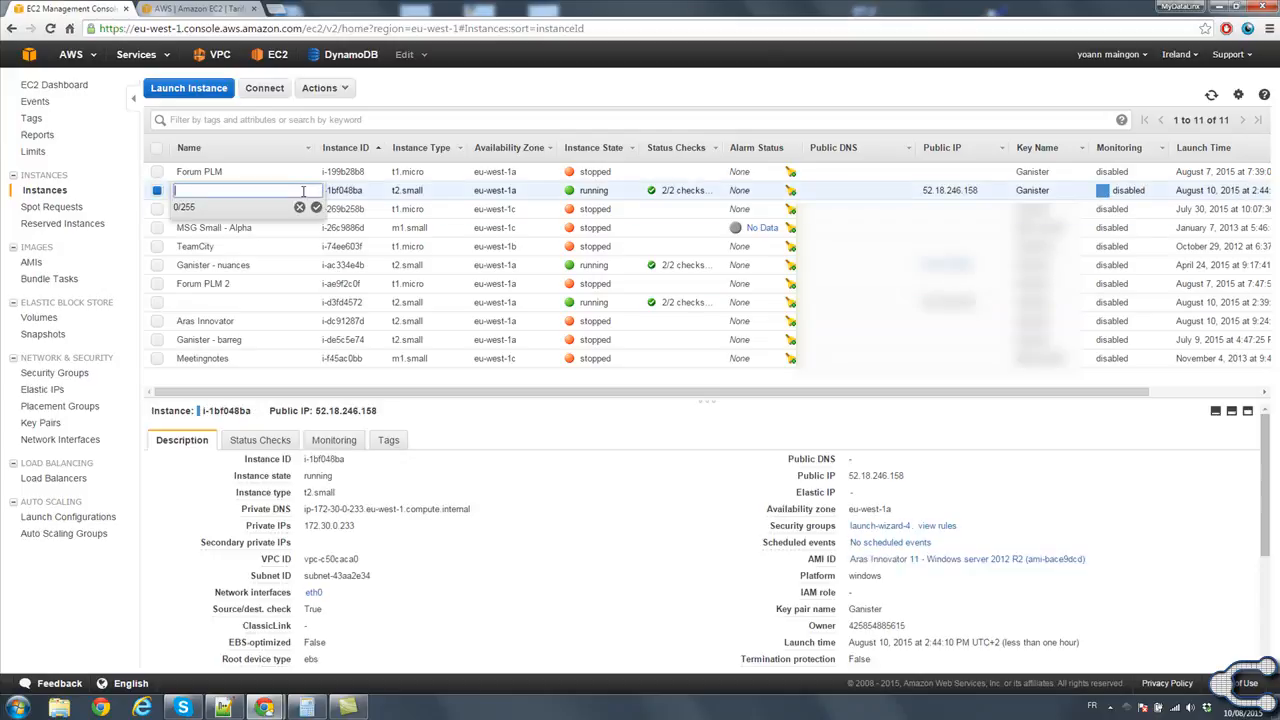
pyautogui.write('Aras Innovator 11')
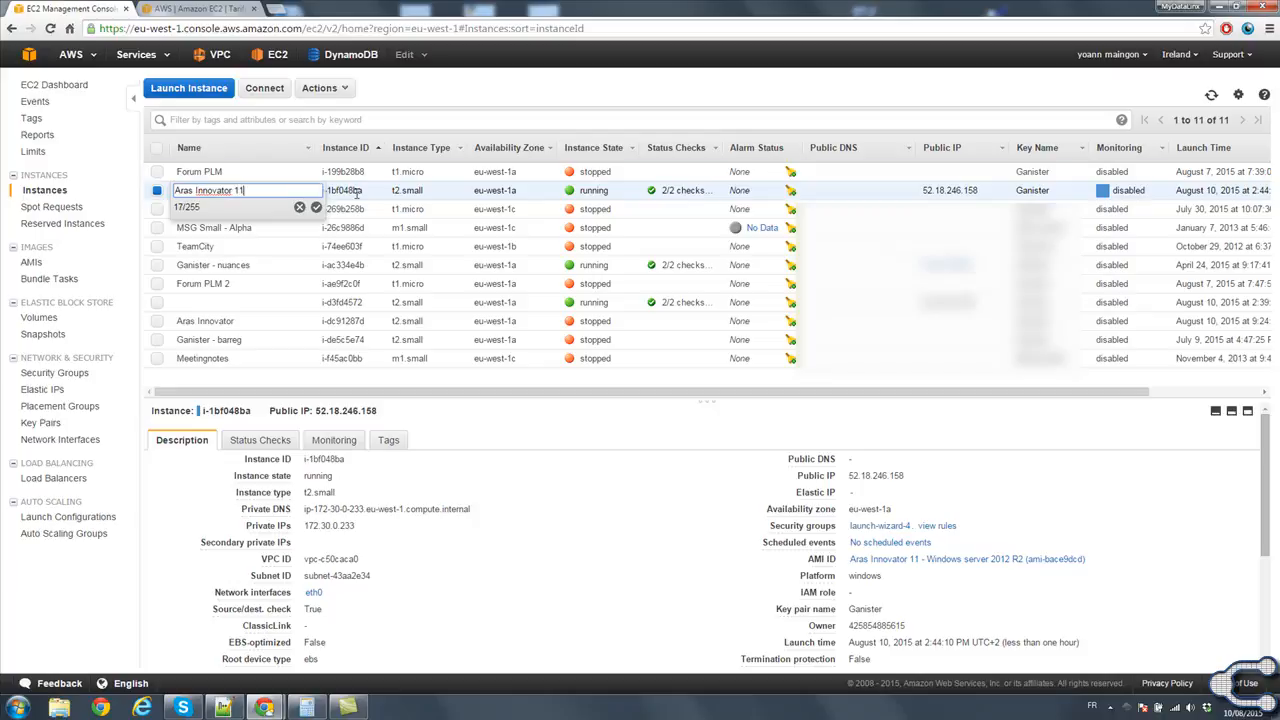
pyautogui.press('Return')
pyautogui.click(311, 191)
pyautogui.write('Aras Innovator 11')
pyautogui.press('Return')
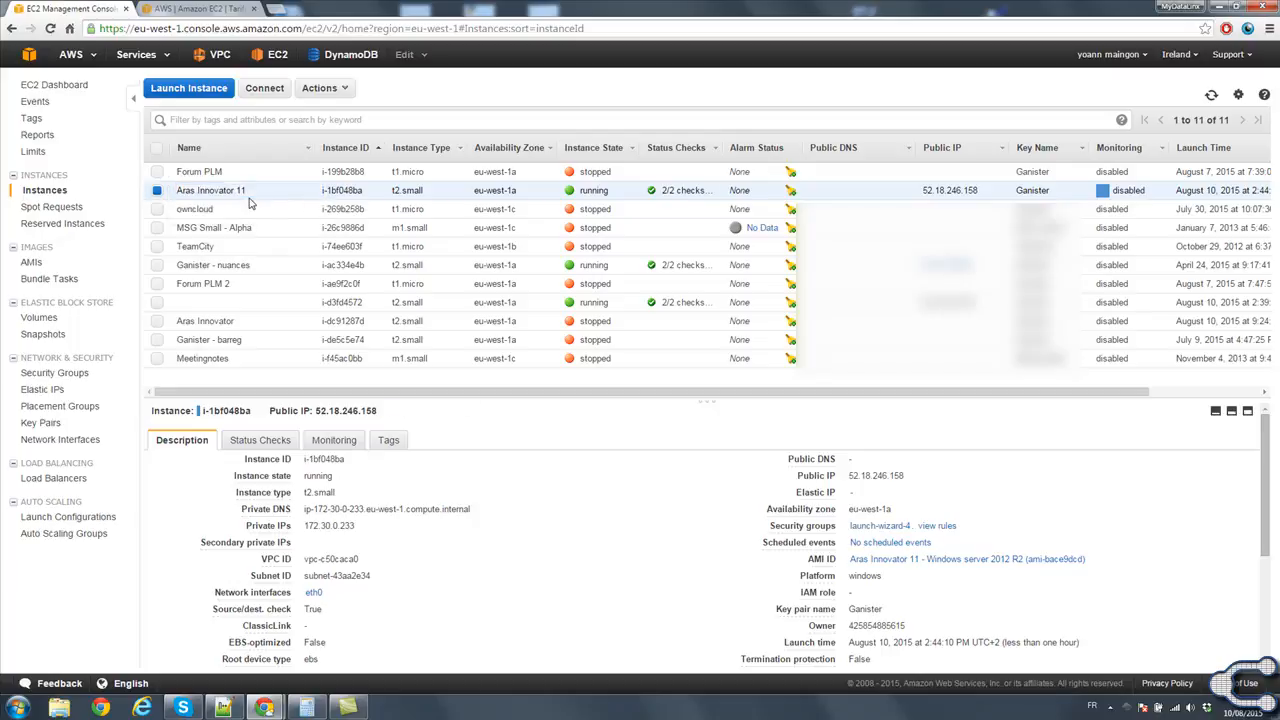
# Copy the Aras Innovator 11 instance's public IP, 52.18.246.158, and open that address in Internet Explorer.
pyautogui.moveTo(925, 188); pyautogui.dragTo(985, 189)
pyautogui.hotkey('ctrl', 'c')
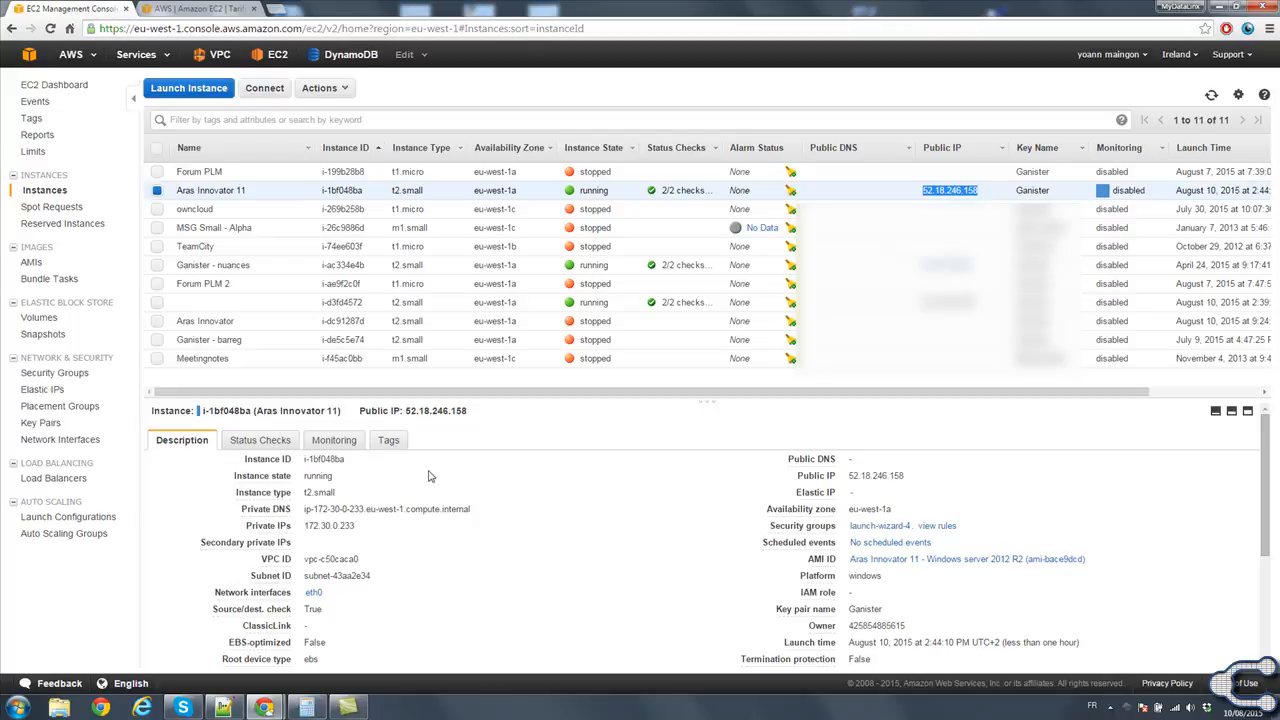
pyautogui.click(143, 708)
pyautogui.click(355, 102)
pyautogui.hotkey('ctrl', 'v')
pyautogui.hotkey('ctrl', 'a')
pyautogui.hotkey('ctrl', 'v')
pyautogui.press('Return')
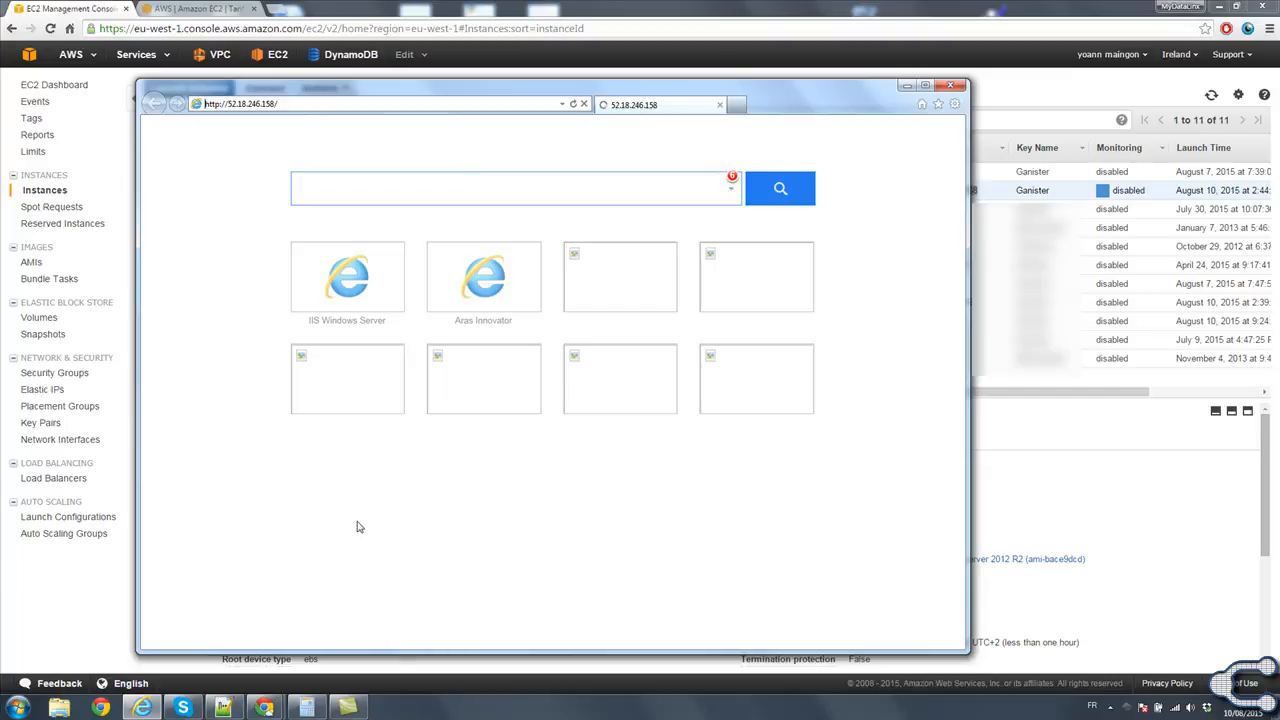
pyautogui.moveTo(836, 93); pyautogui.dragTo(837, 89)
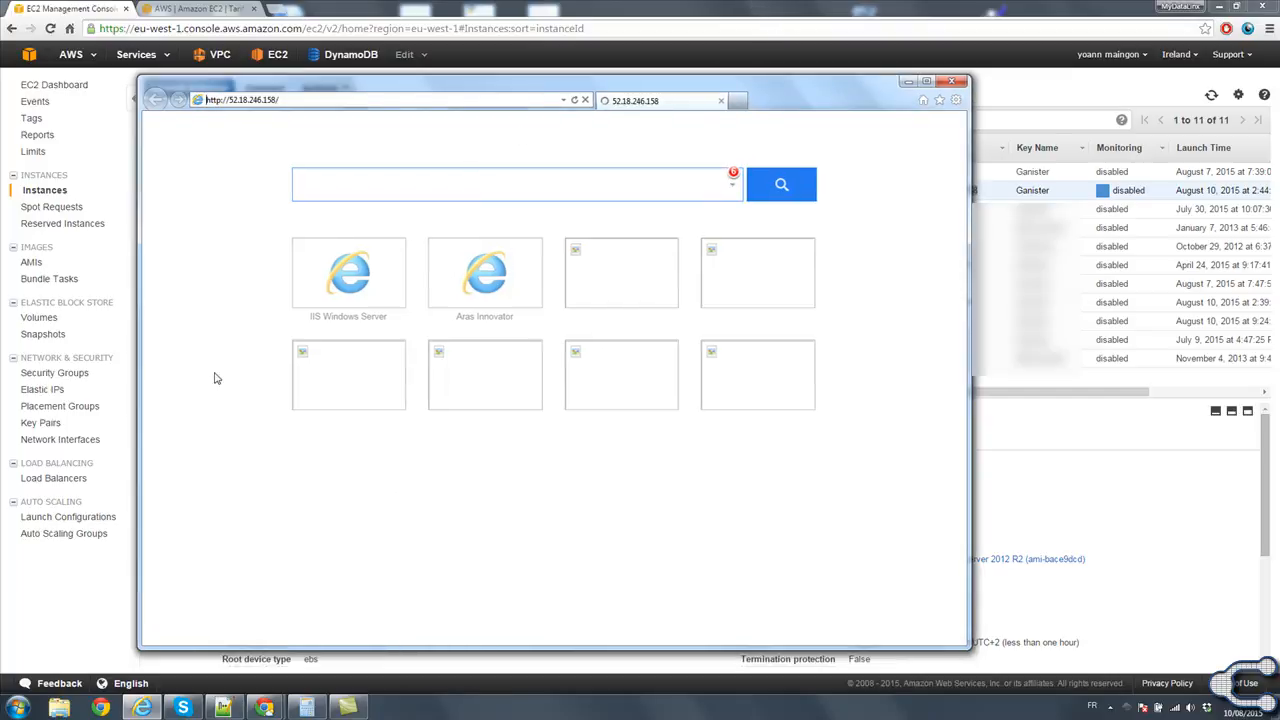
pyautogui.click(17, 707)
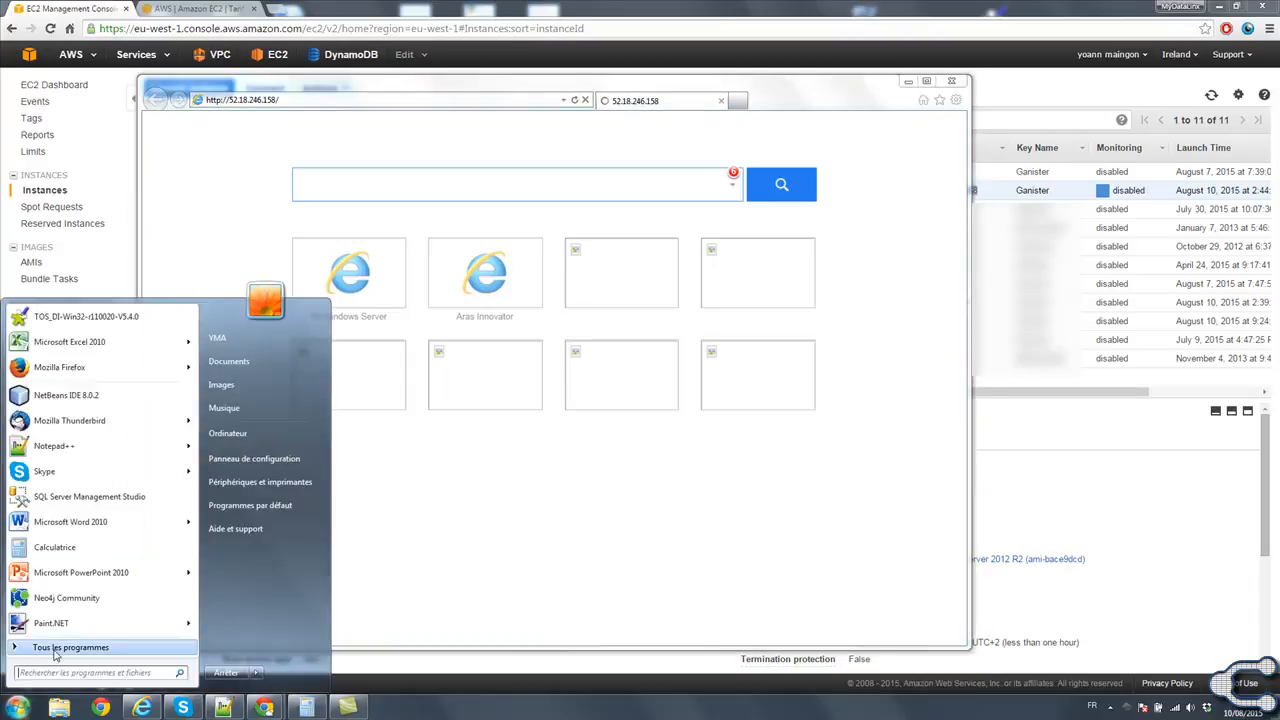
pyautogui.click(55, 651)
pyautogui.click(89, 376)
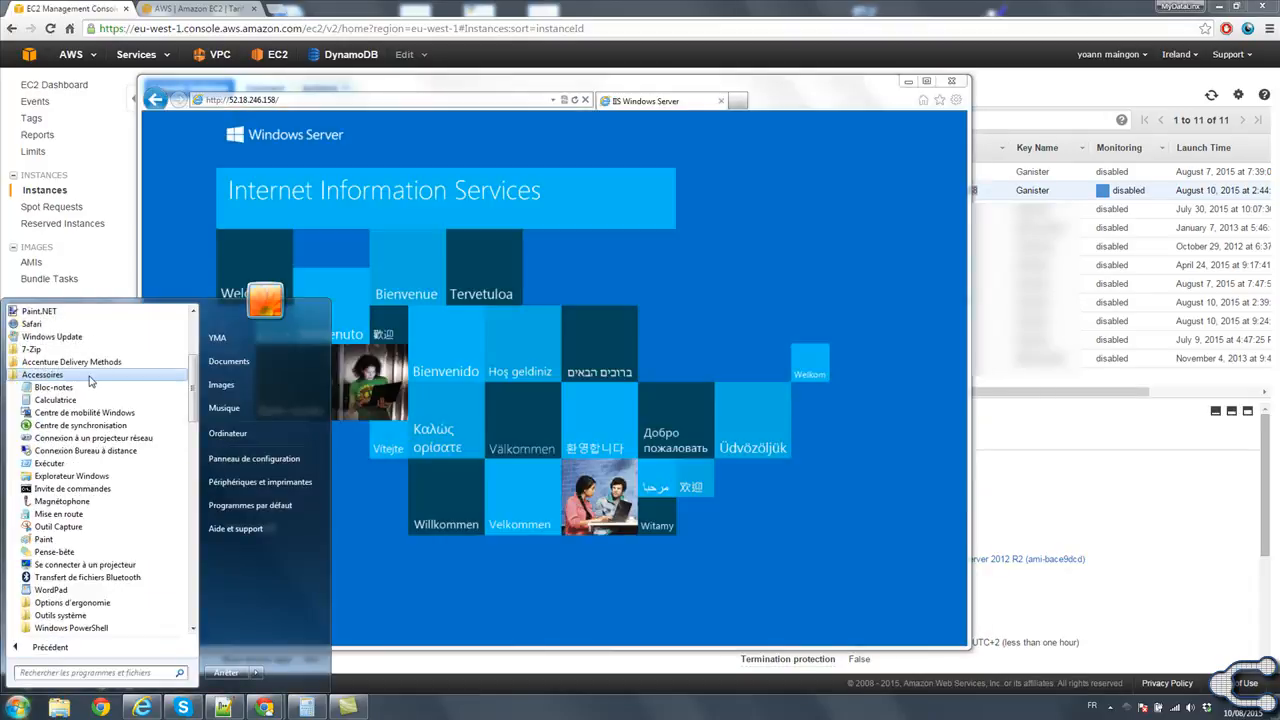
pyautogui.click(533, 81)
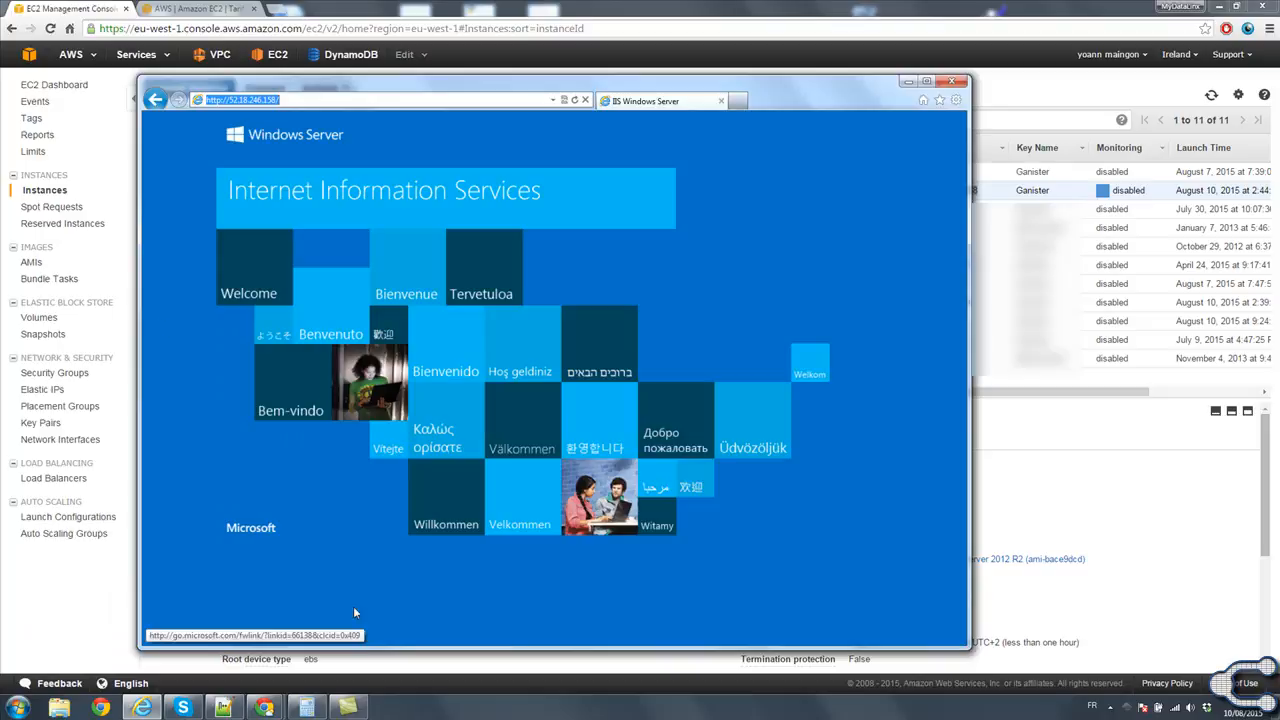
pyautogui.click(316, 98)
pyautogui.write('Innovato')
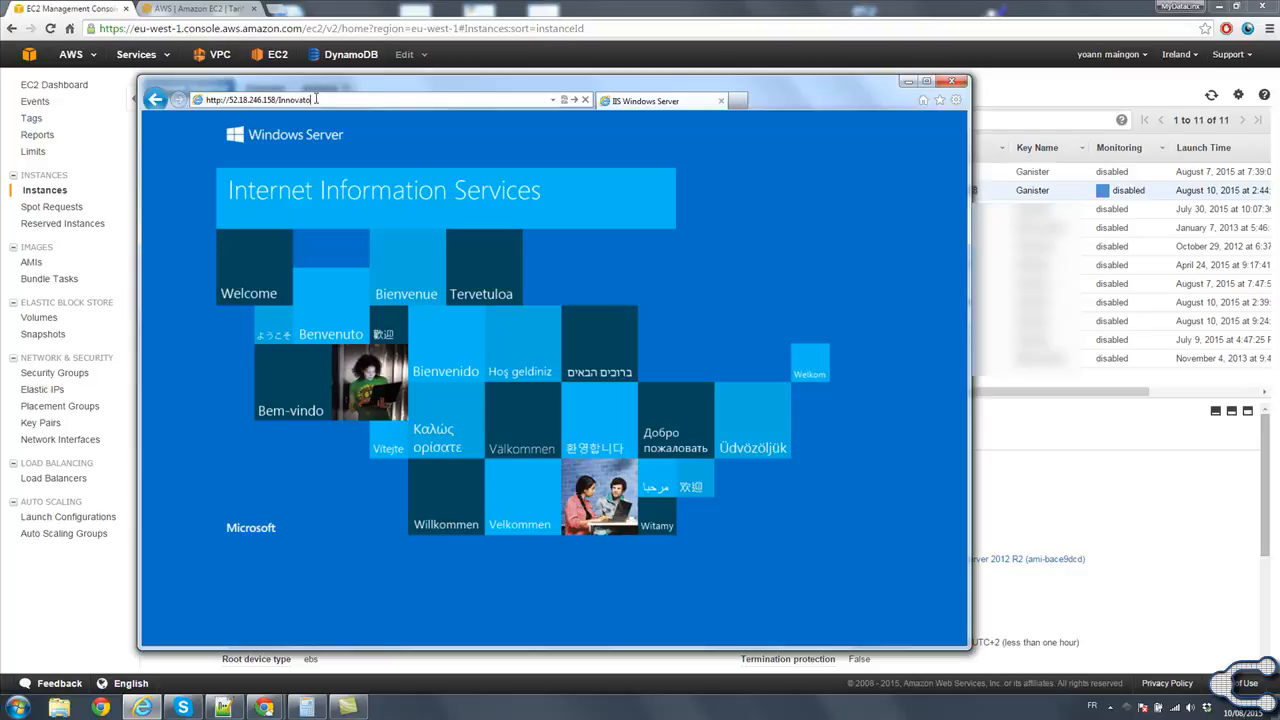
pyautogui.press('Return')
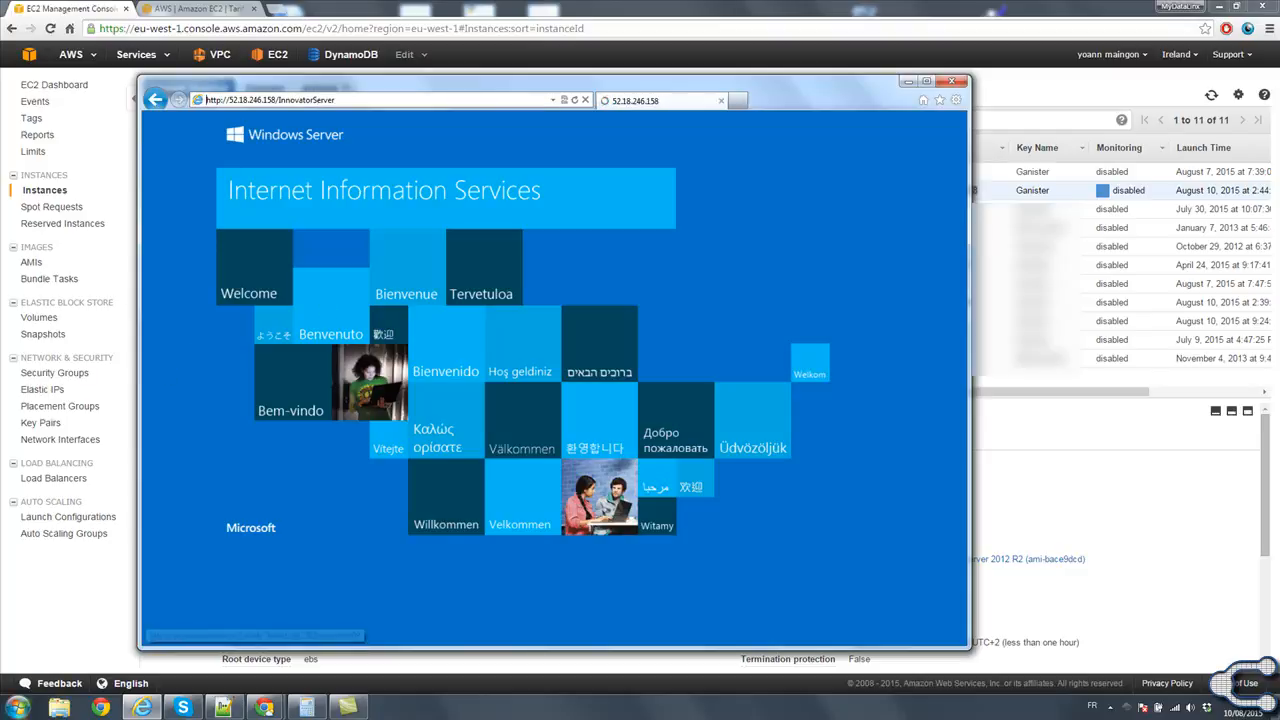
# Open the Windows Remote Desktop Connection program and start a connection to 52.18.246.158.
pyautogui.click(17, 707)
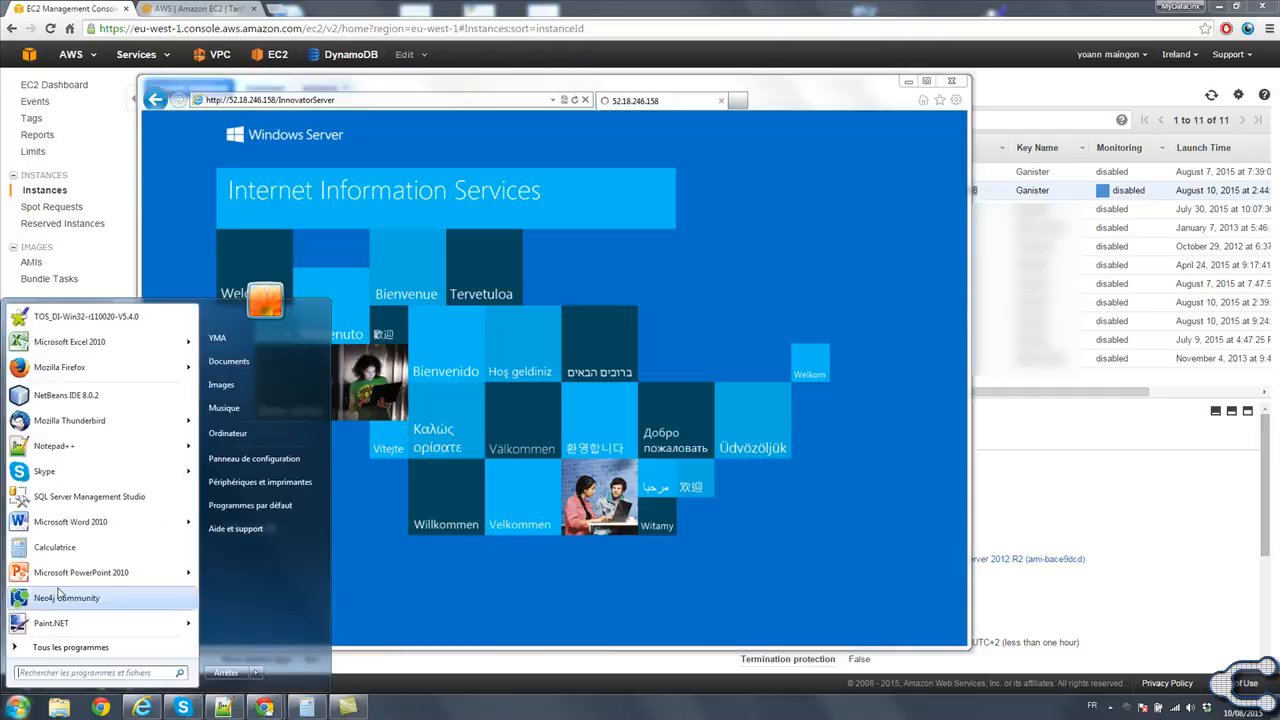
pyautogui.click(70, 652)
pyautogui.click(82, 376)
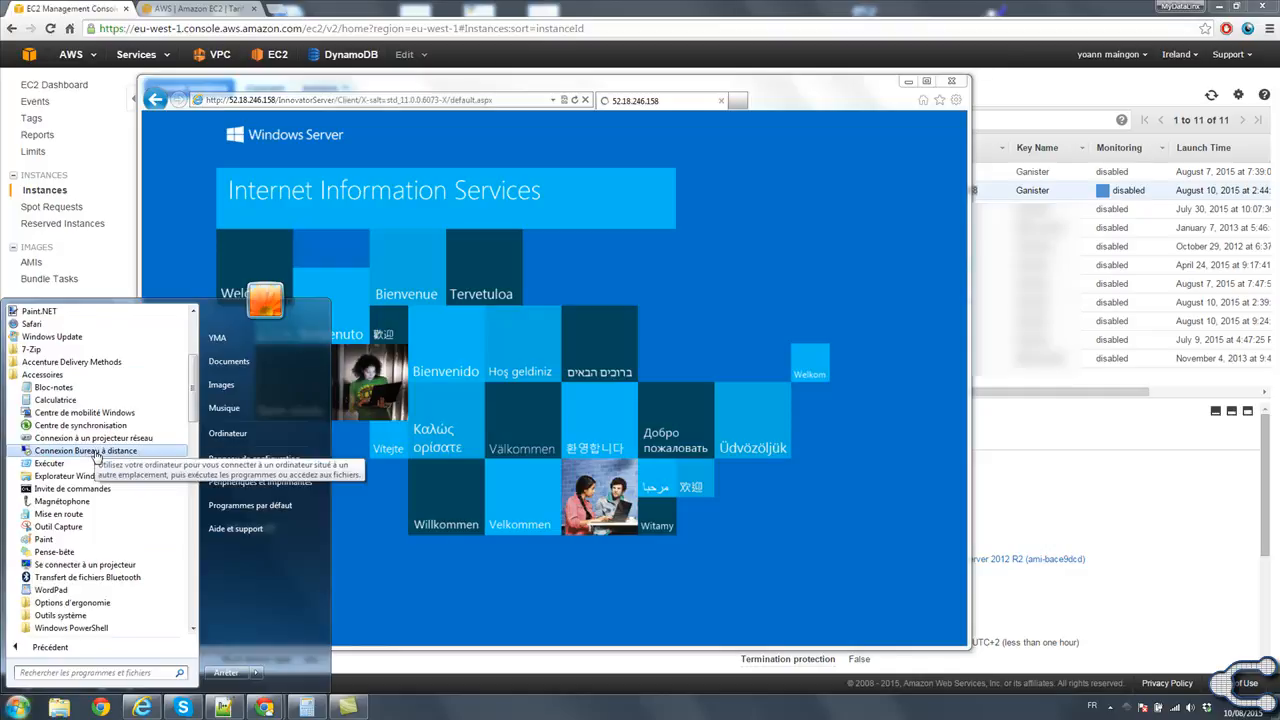
pyautogui.click(97, 451)
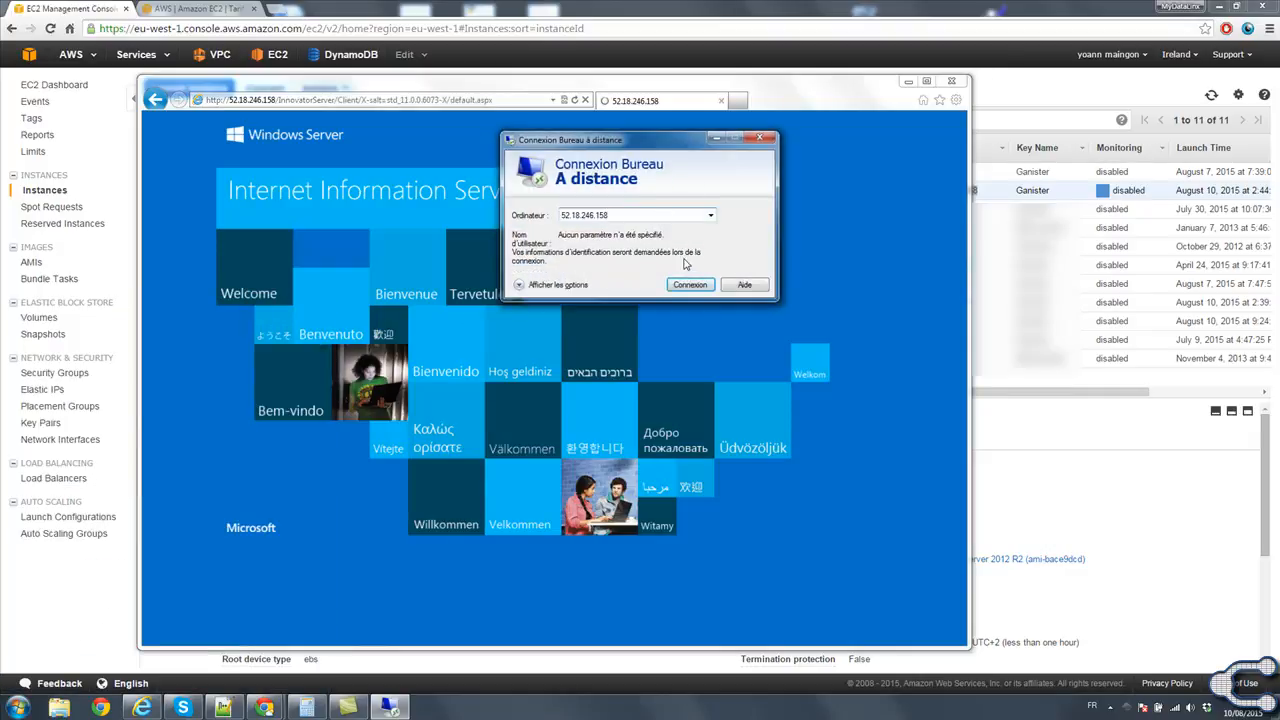
pyautogui.click(690, 285)
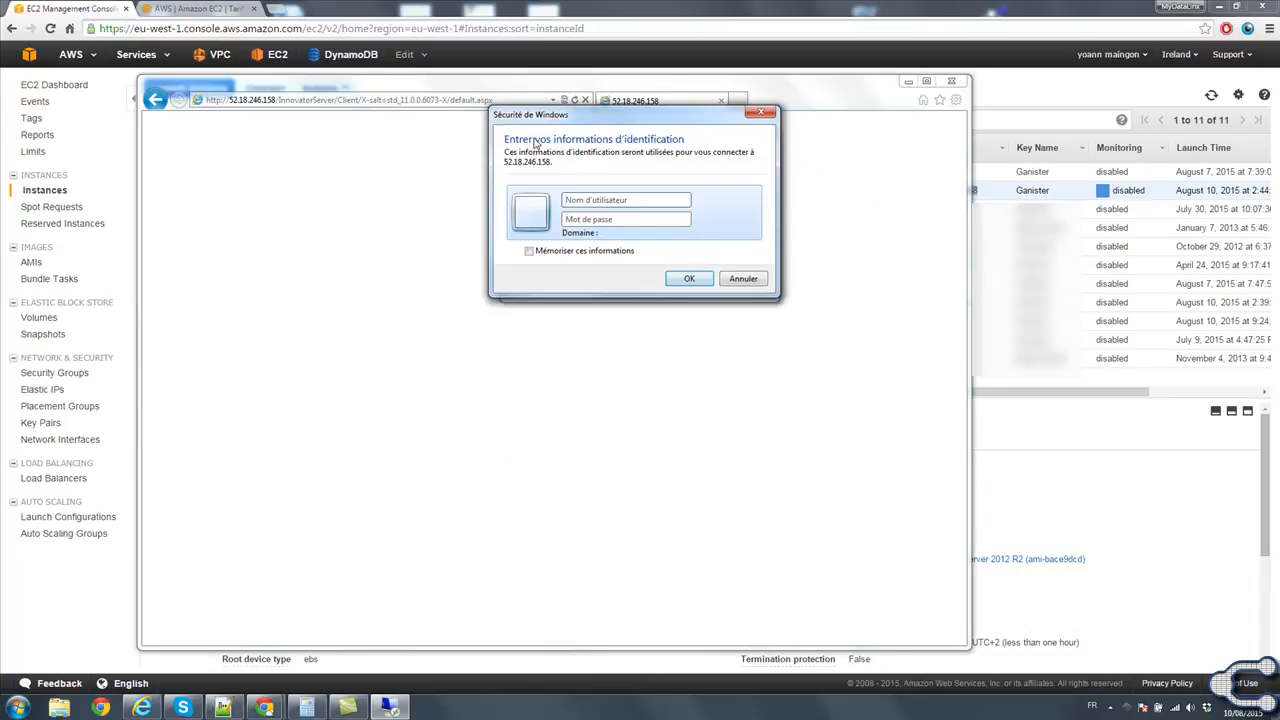
# In the EC2 console, request the Windows administrator password for the Aras Innovator 11 instance and close the dialog.
pyautogui.click(66, 12)
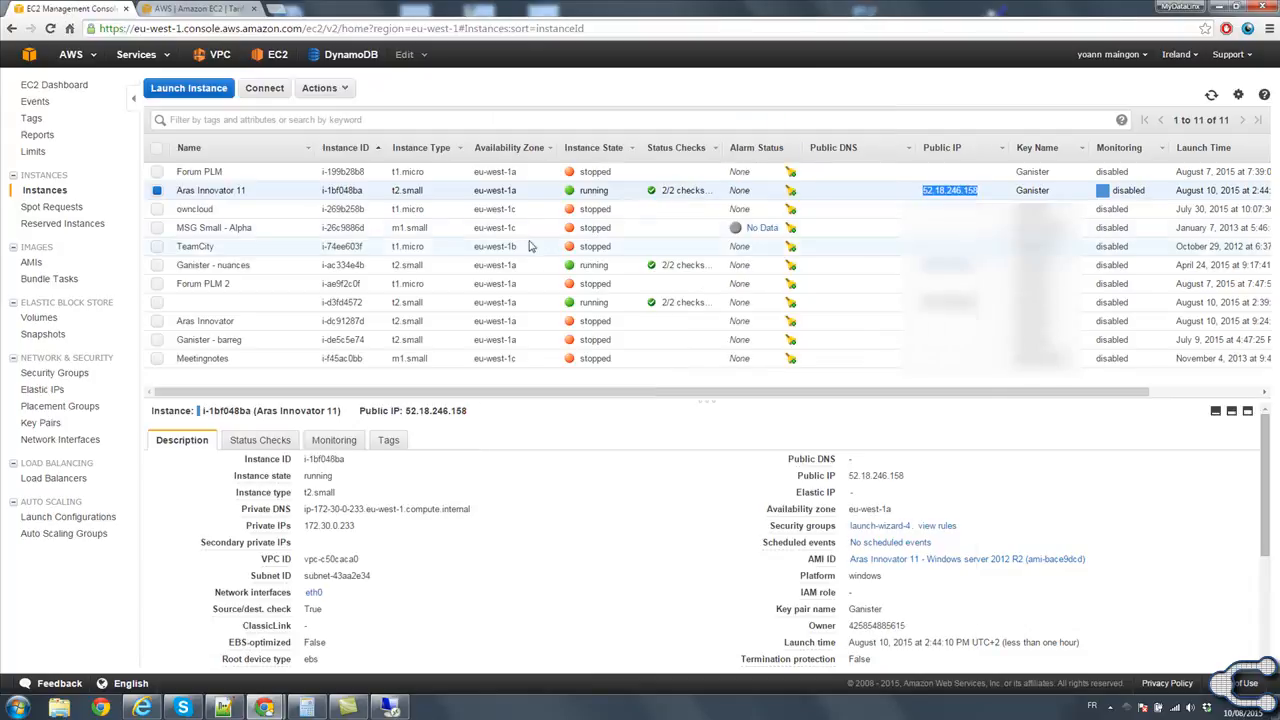
pyautogui.rightClick(230, 189)
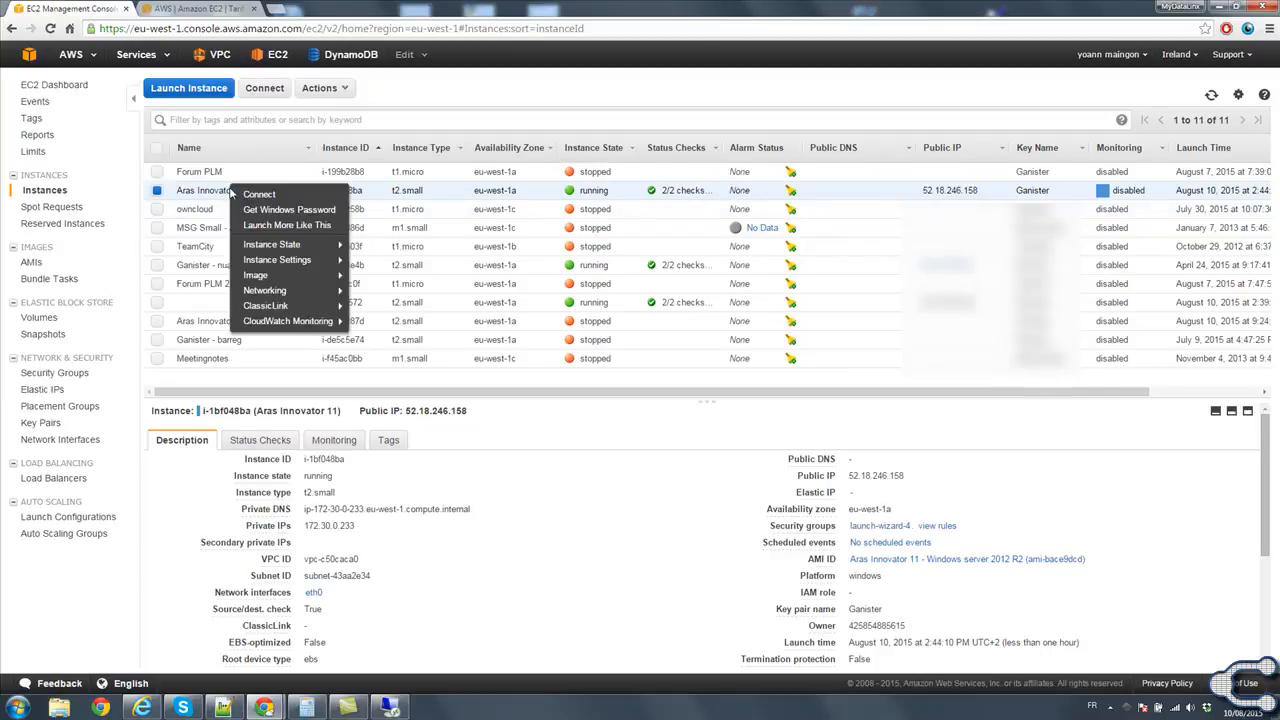
pyautogui.click(284, 210)
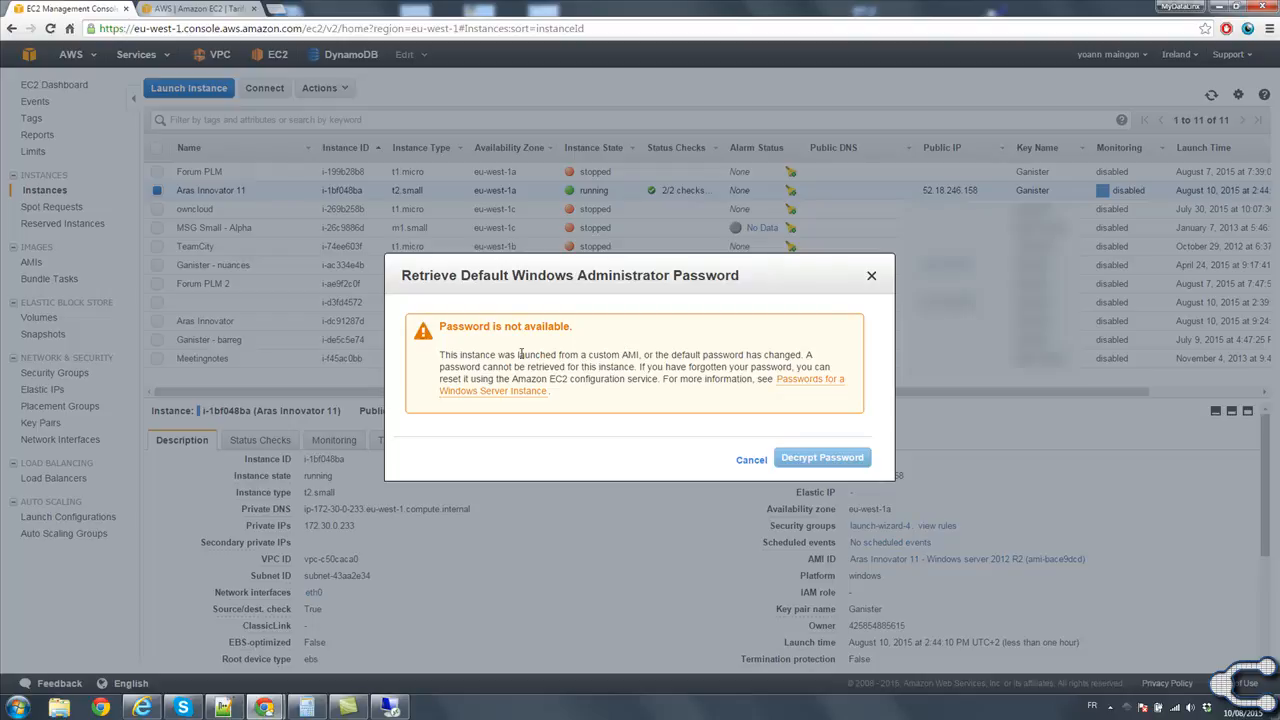
pyautogui.click(872, 279)
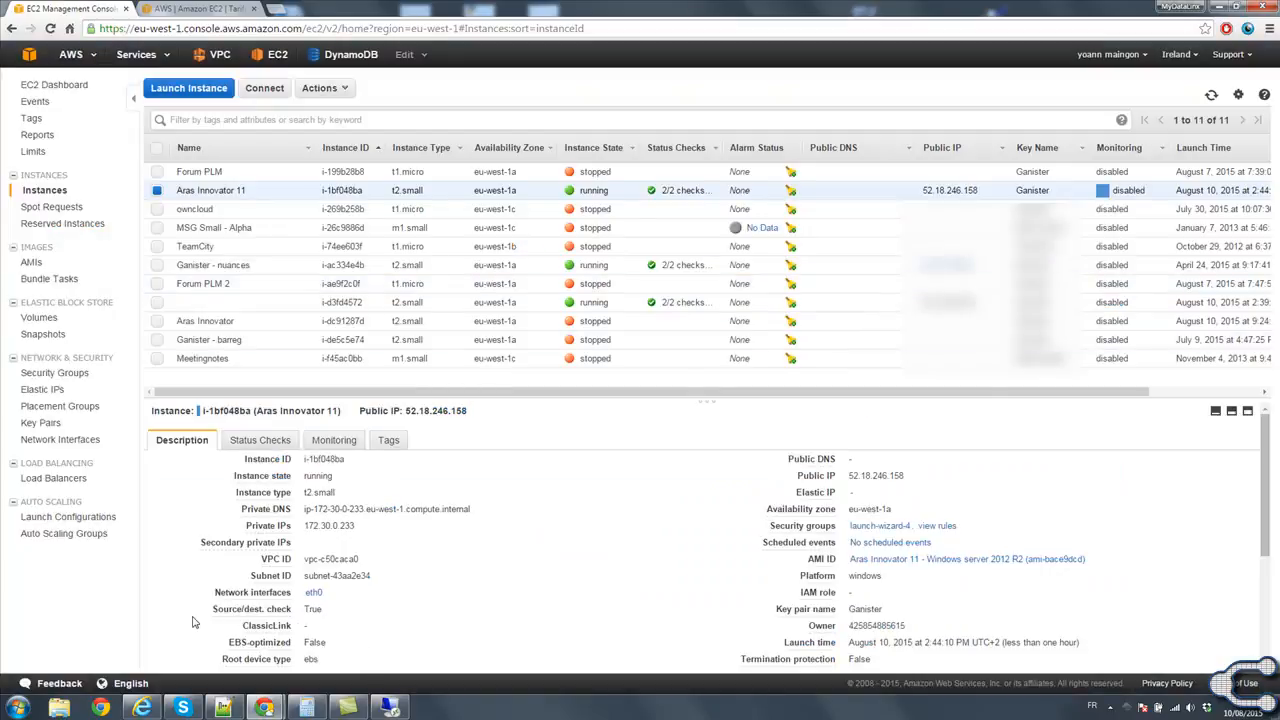
# Copy the administrator password from the Notepad++ note and paste it into the remote desktop credentials' password field.
pyautogui.click(223, 707)
pyautogui.click(683, 183)
pyautogui.doubleClick(679, 173)
pyautogui.moveTo(711, 172); pyautogui.dragTo(657, 172)
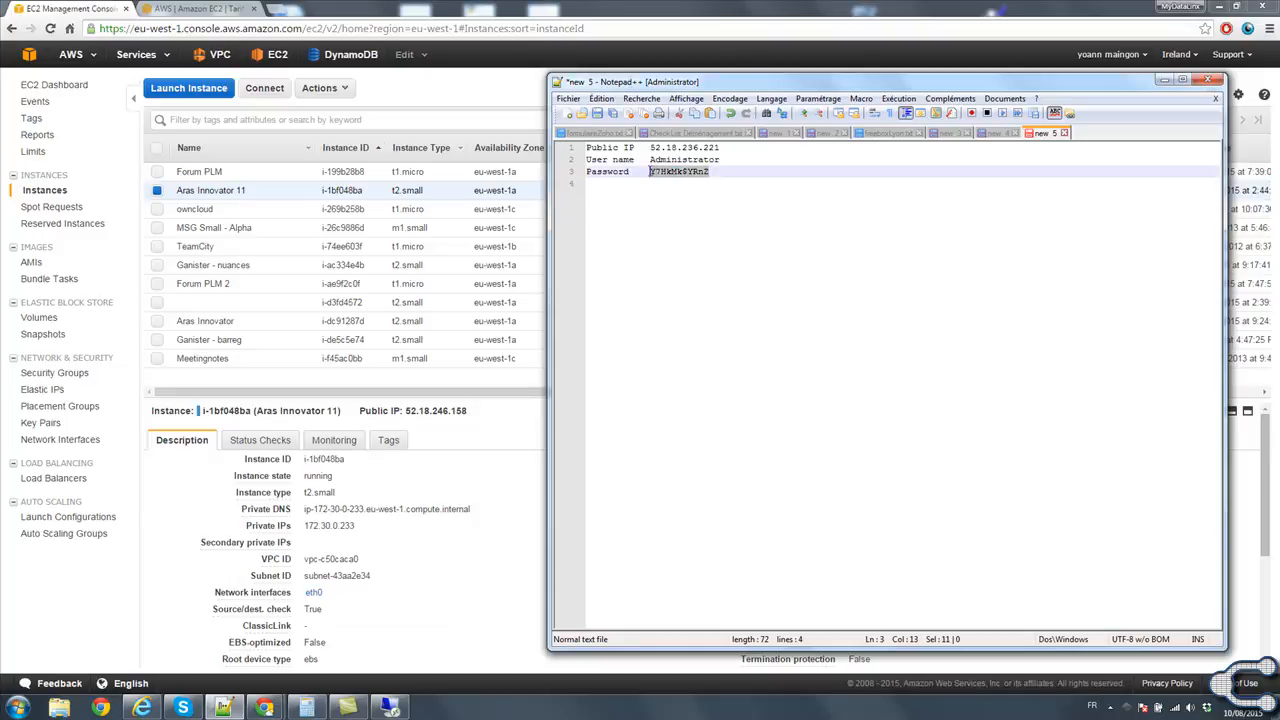
pyautogui.click(389, 707)
pyautogui.hotkey('ctrl', 'v')
# Copy the user name Administrator from the Notepad++ note into the remote desktop credentials.
pyautogui.click(792, 193)
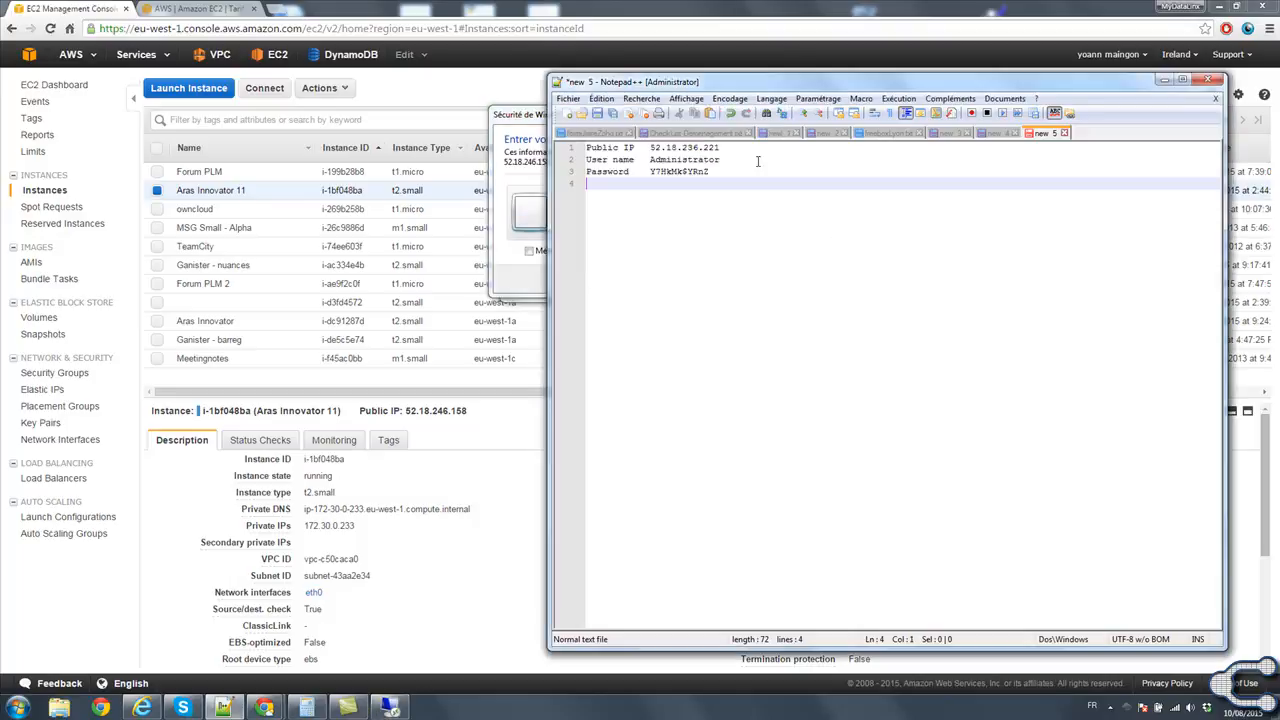
pyautogui.moveTo(648, 159); pyautogui.dragTo(720, 160)
pyautogui.hotkey('ctrl', 'c')
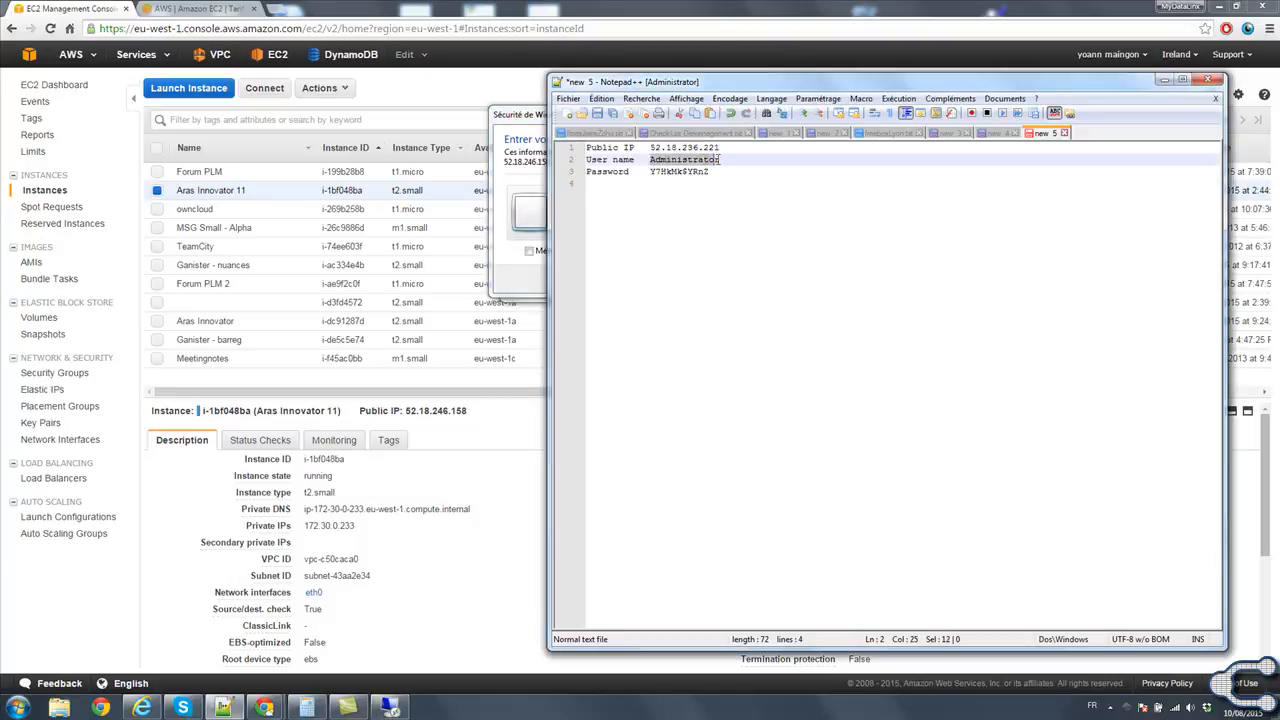
pyautogui.hotkey('alt', 'Tab')
pyautogui.hotkey('ctrl', 'v')
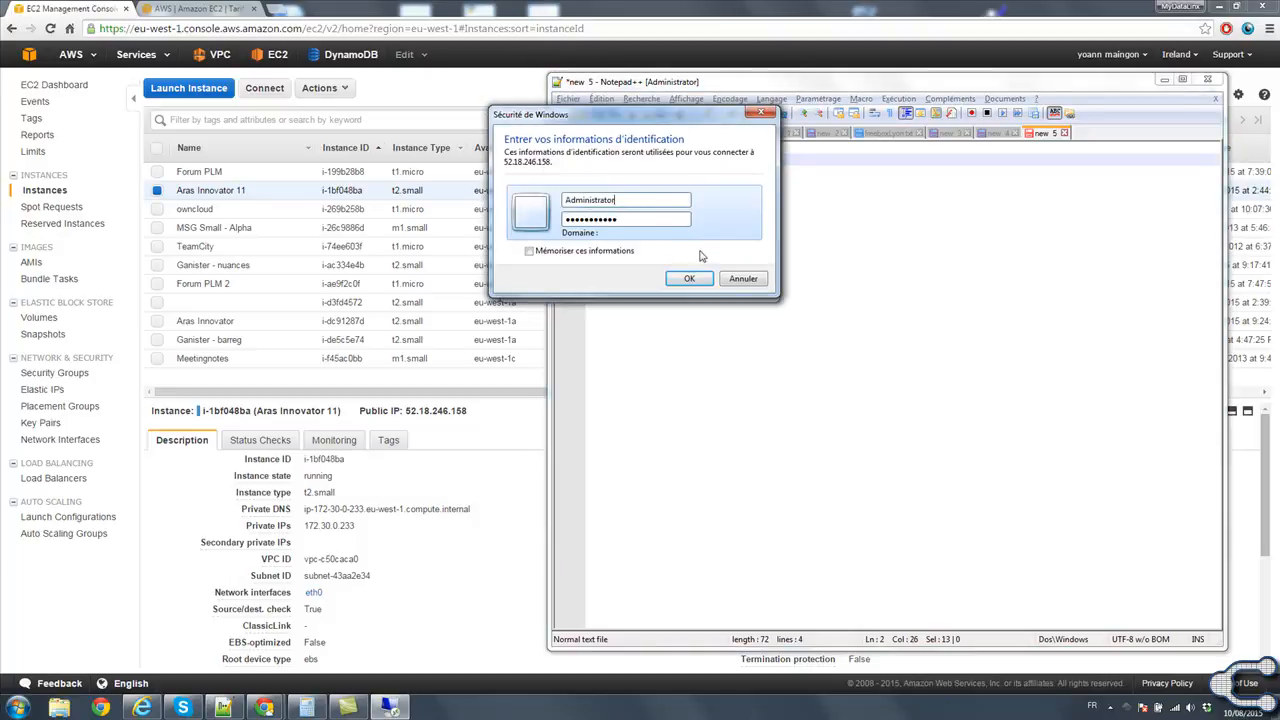
# Submit the remote desktop credentials, accept the untrusted certificate without being asked again, and keep the session in a restored window.
pyautogui.click(688, 278)
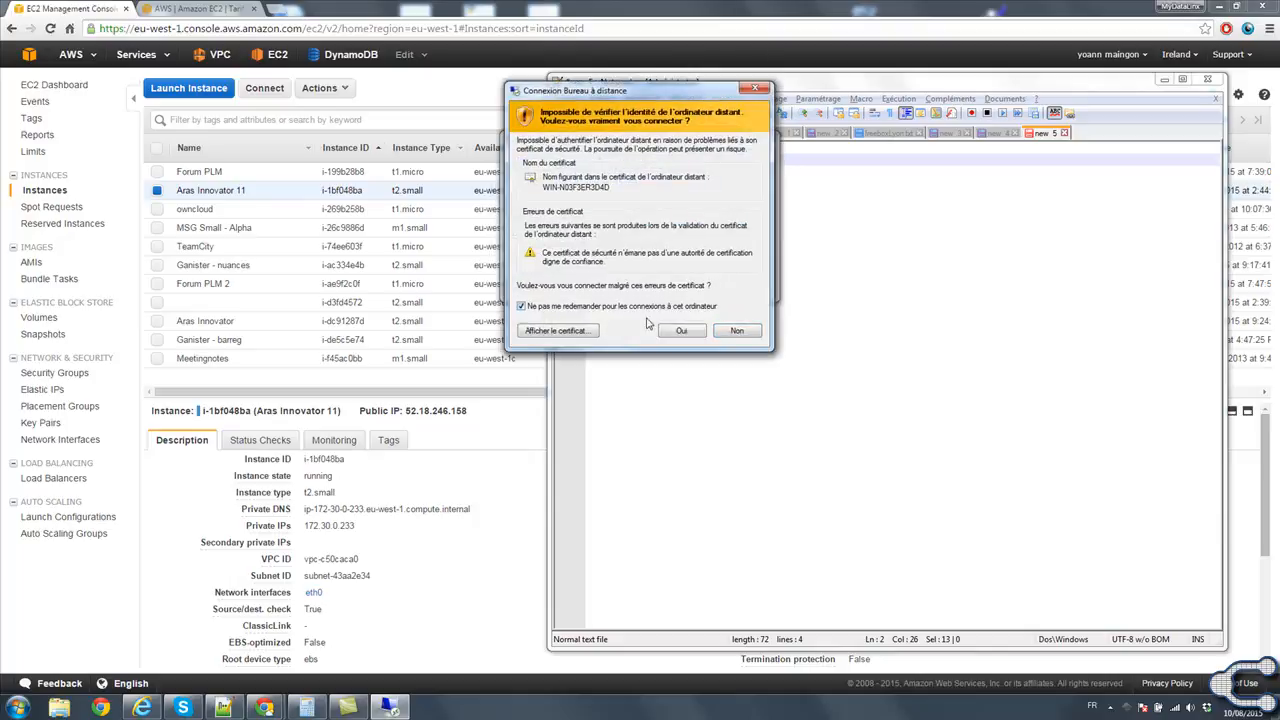
pyautogui.click(681, 330)
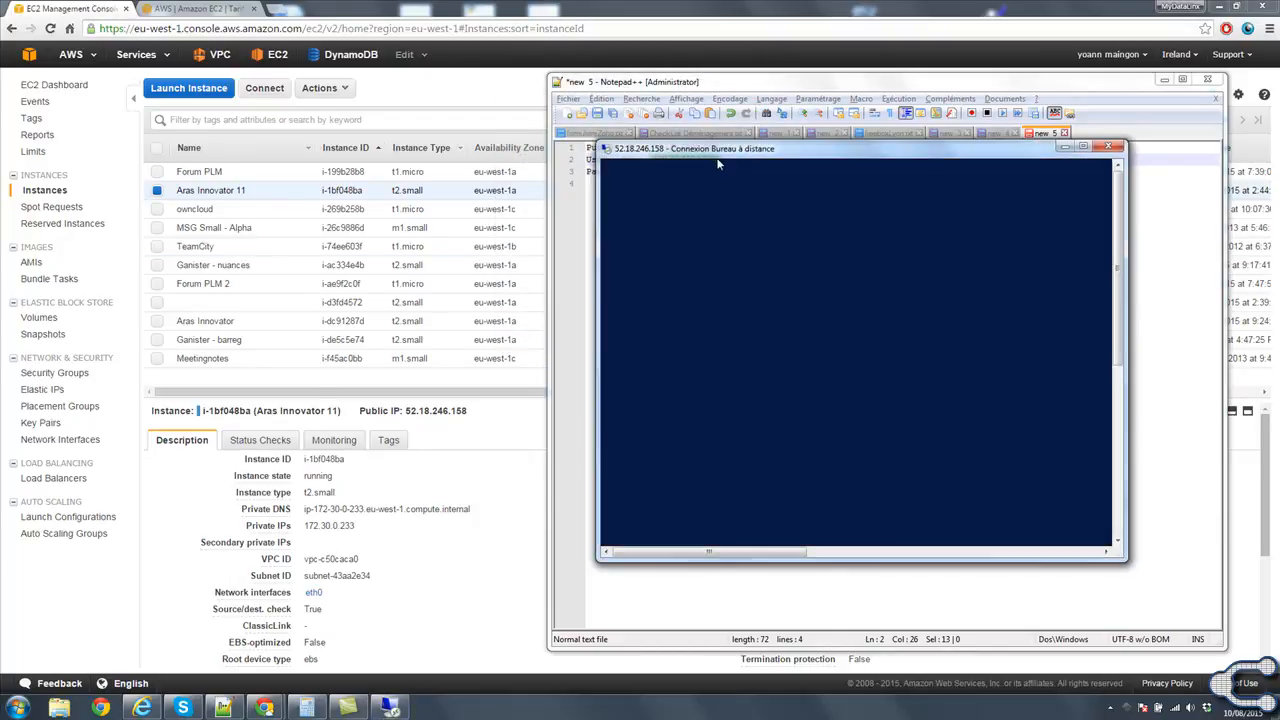
pyautogui.doubleClick(745, 150)
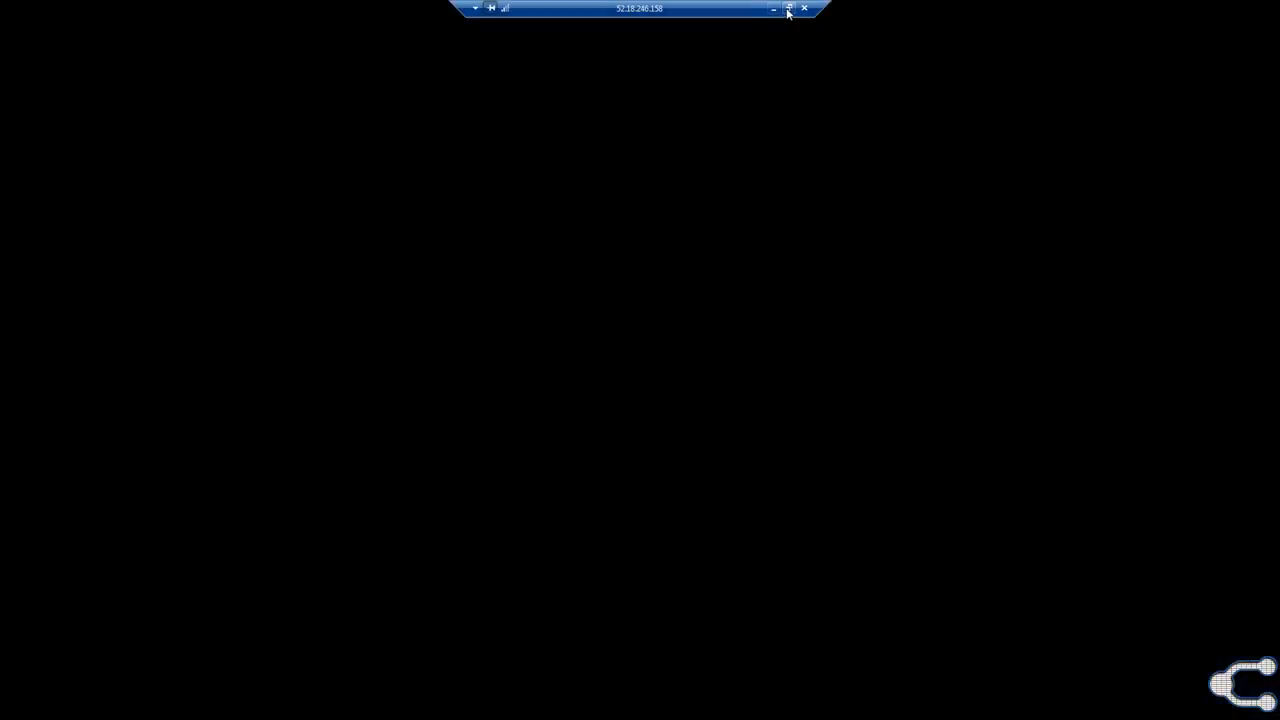
pyautogui.click(788, 8)
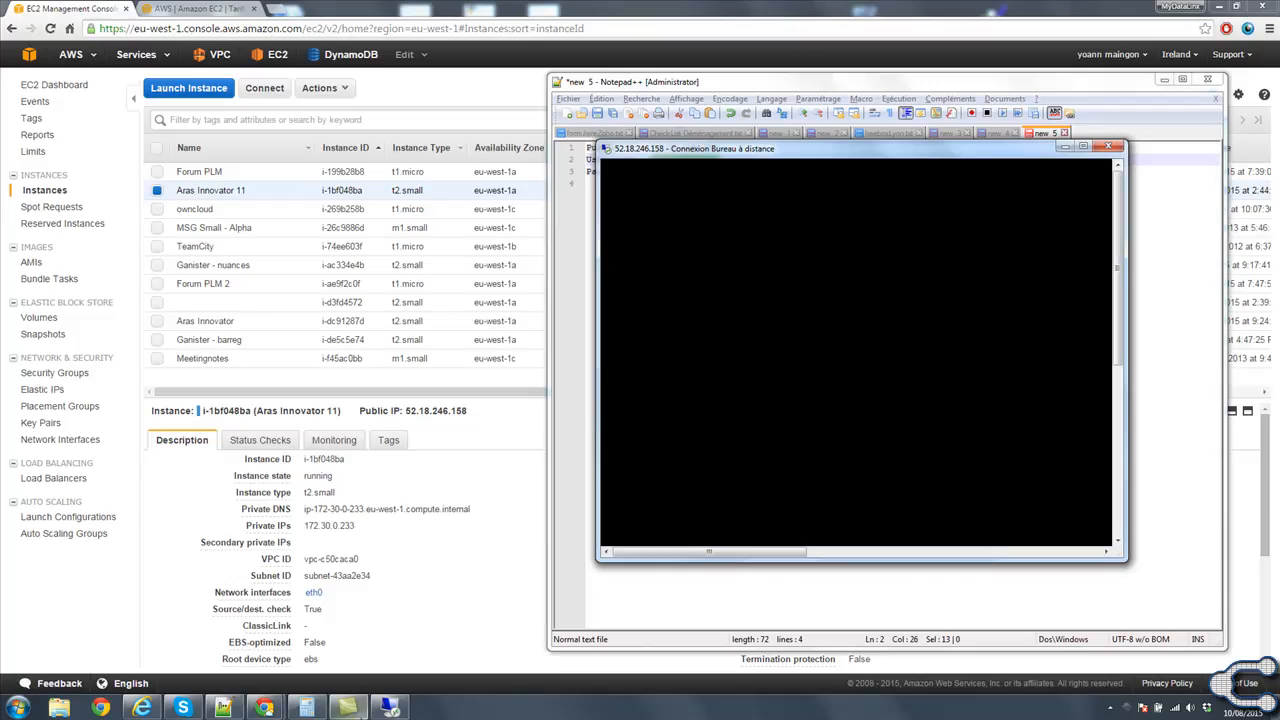
# In Internet Explorer, continue past the .NET controls warning to the Aras Innovator login with reduced functionality.
pyautogui.click(144, 708)
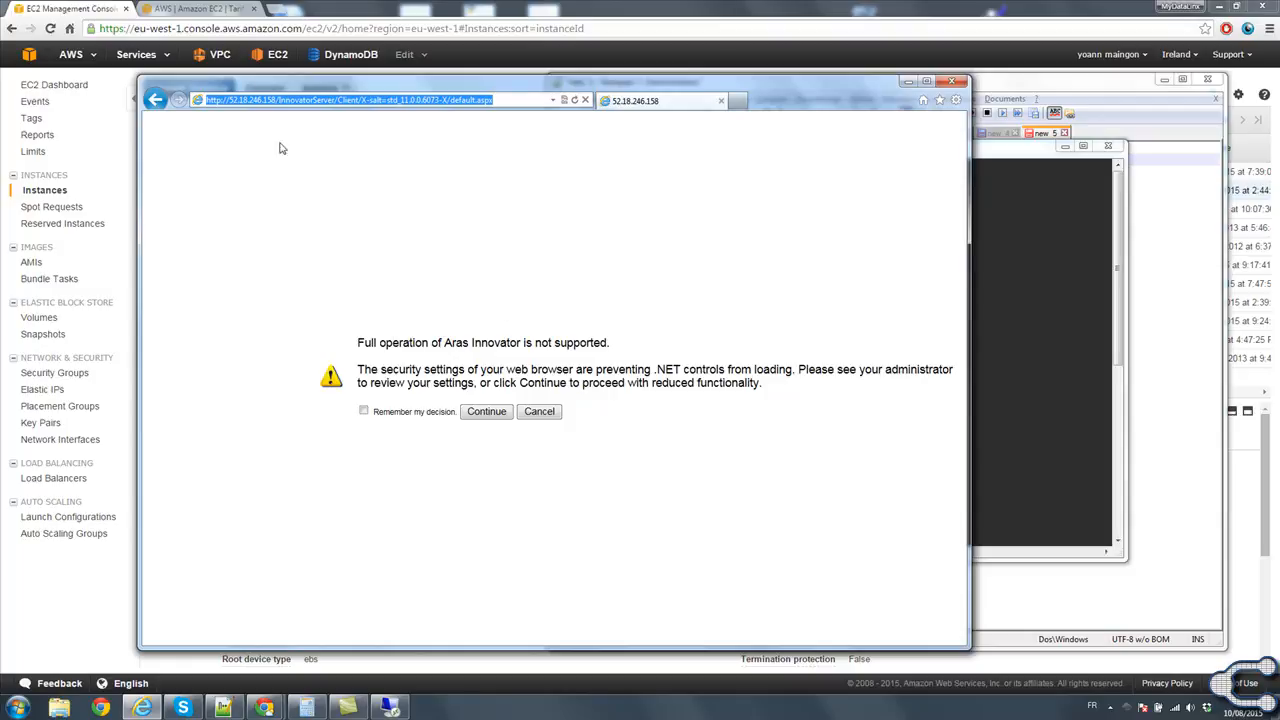
pyautogui.click(487, 412)
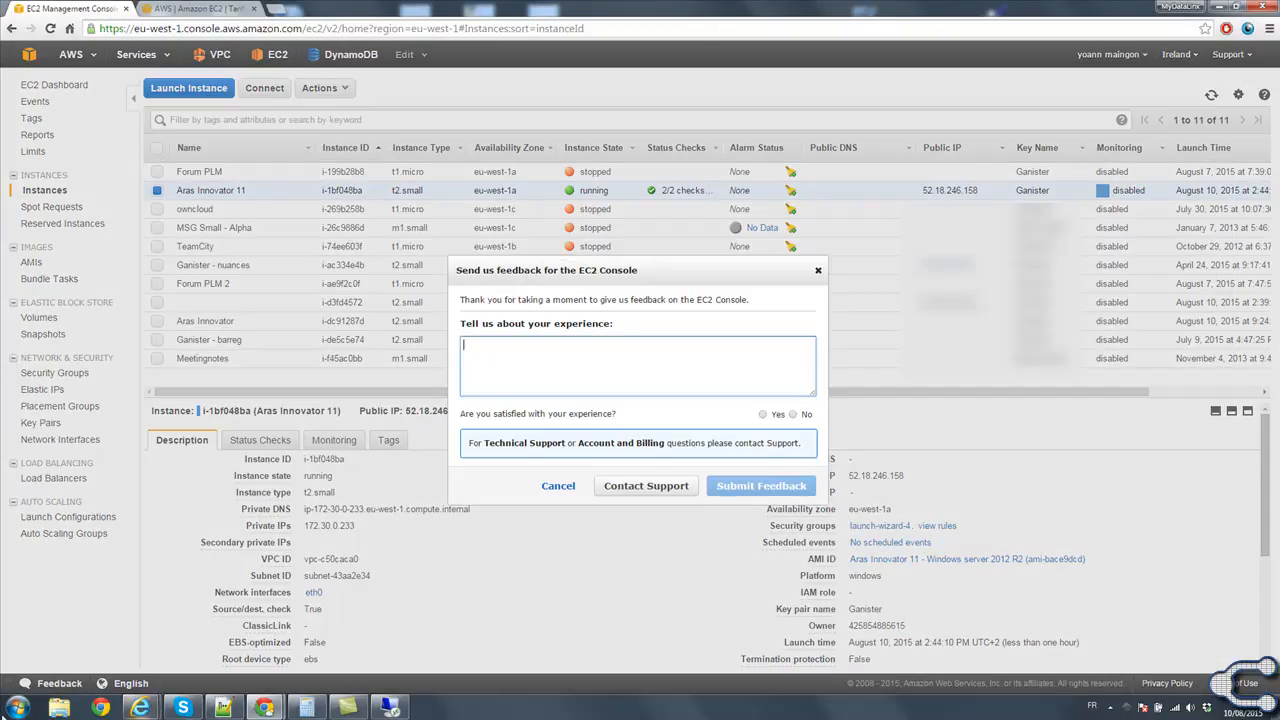
# Launch Mozilla Firefox and dismiss the EC2 Console feedback dialog.
pyautogui.click(6, 714)
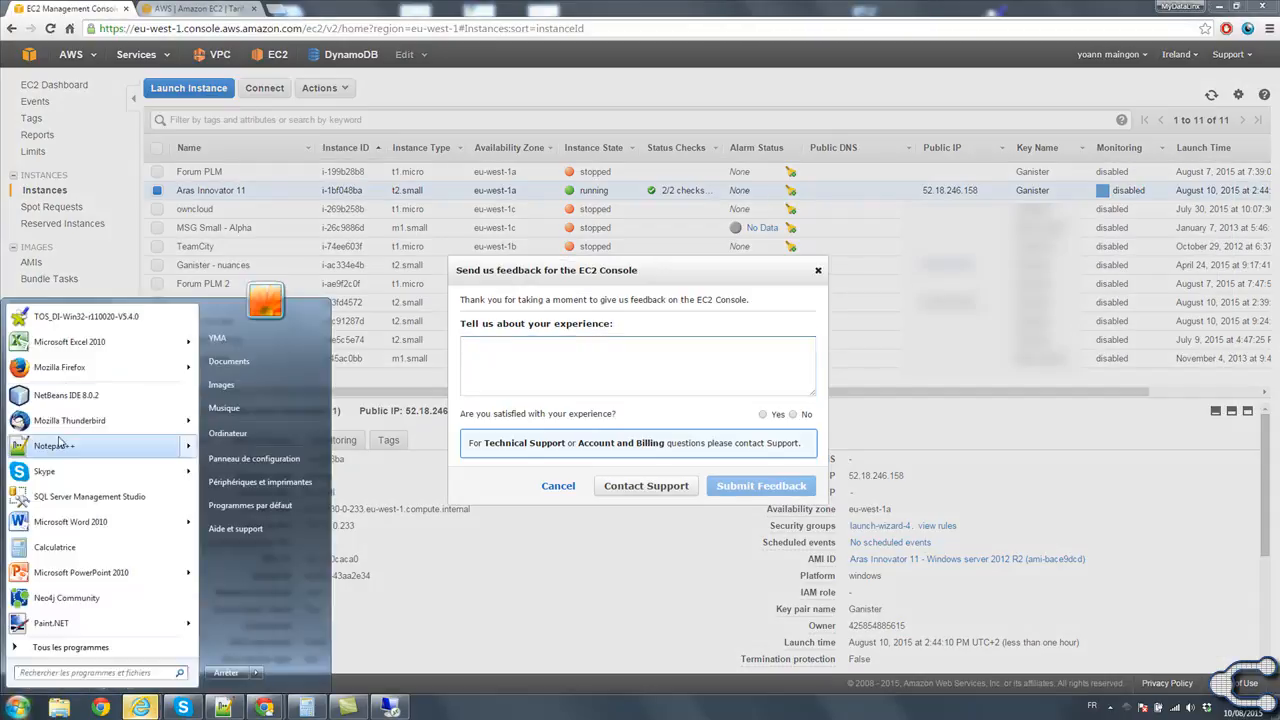
pyautogui.click(60, 371)
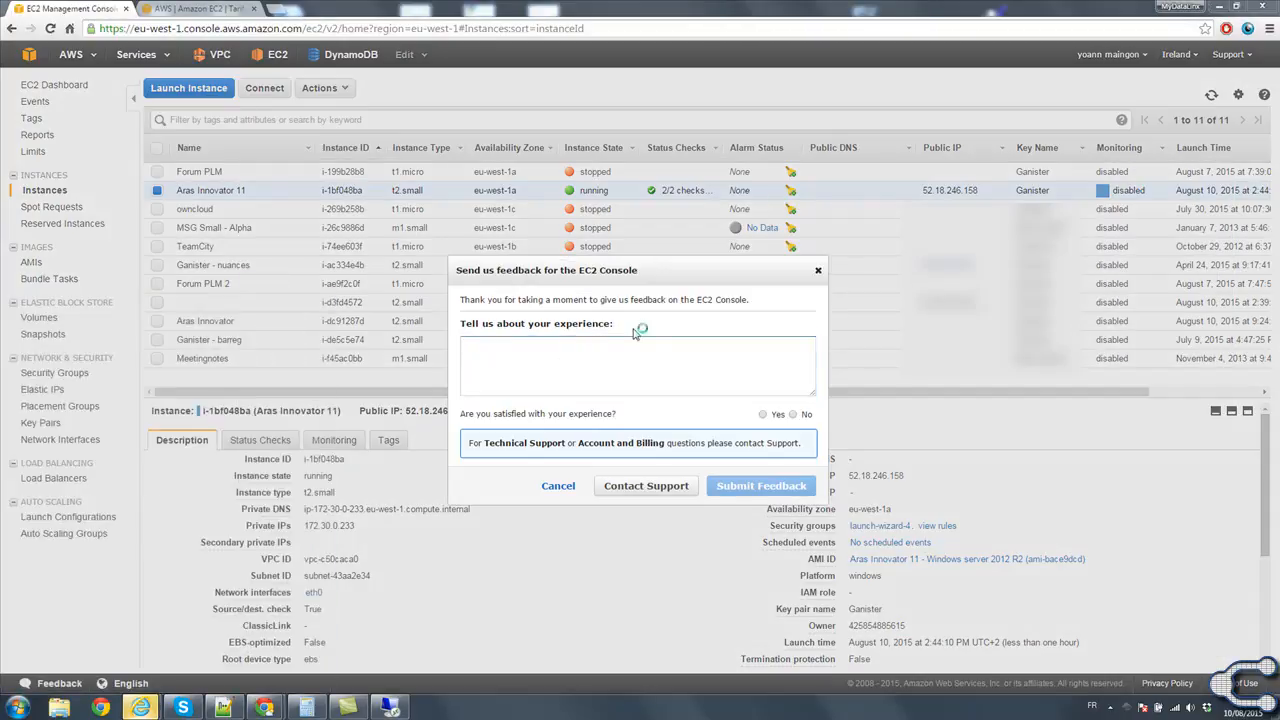
pyautogui.click(818, 270)
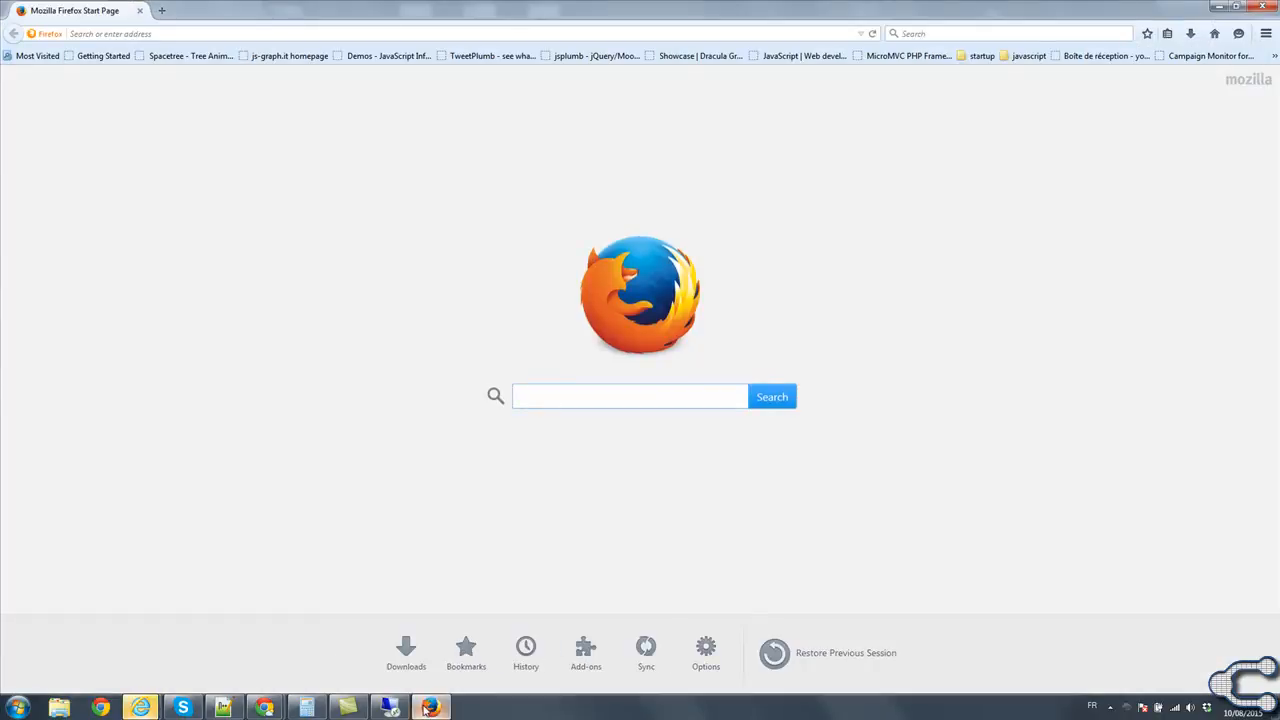
pyautogui.moveTo(150, 706)
pyautogui.click(231, 640)
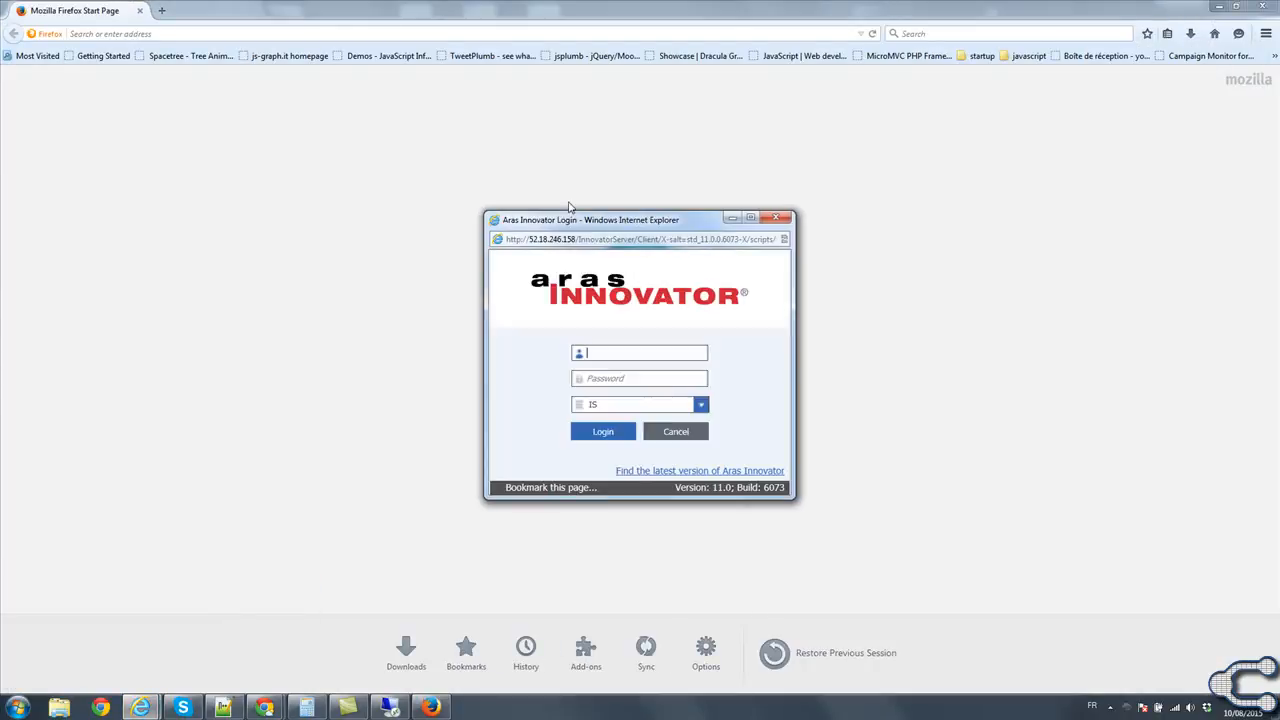
pyautogui.moveTo(597, 238); pyautogui.dragTo(381, 236)
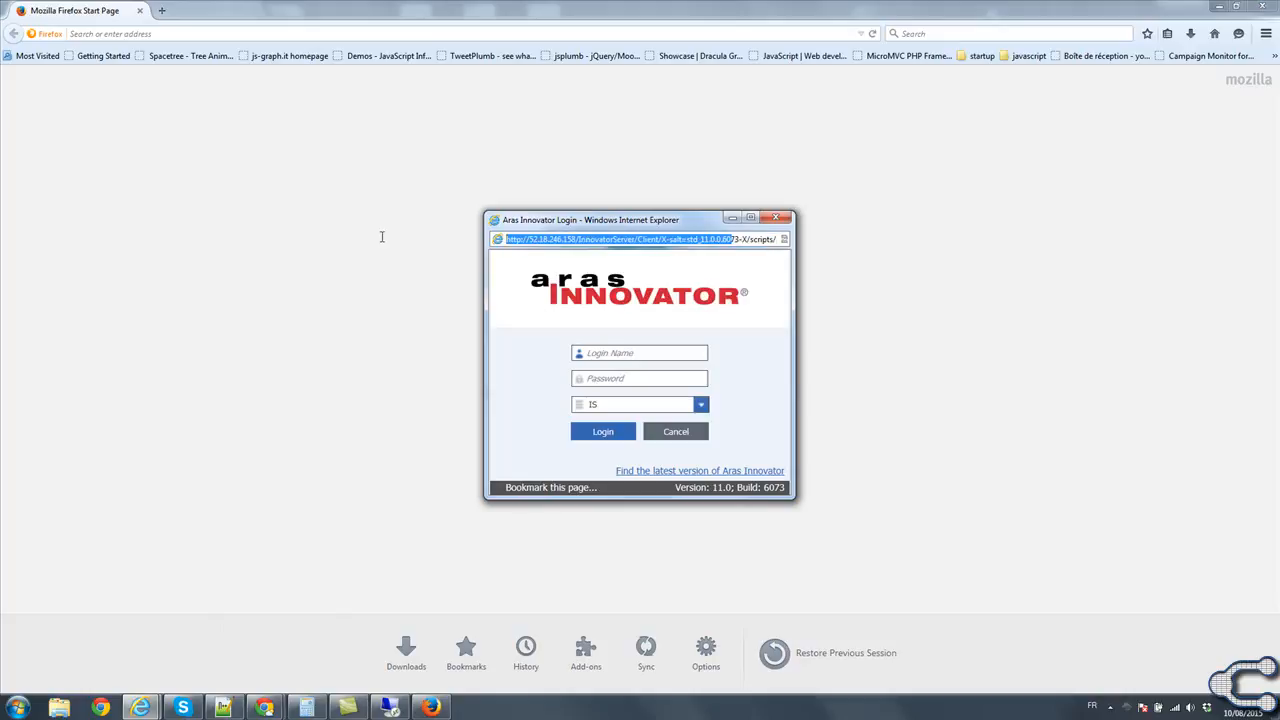
pyautogui.click(575, 239)
pyautogui.moveTo(636, 239); pyautogui.dragTo(457, 236)
pyautogui.hotkey('ctrl', 'c')
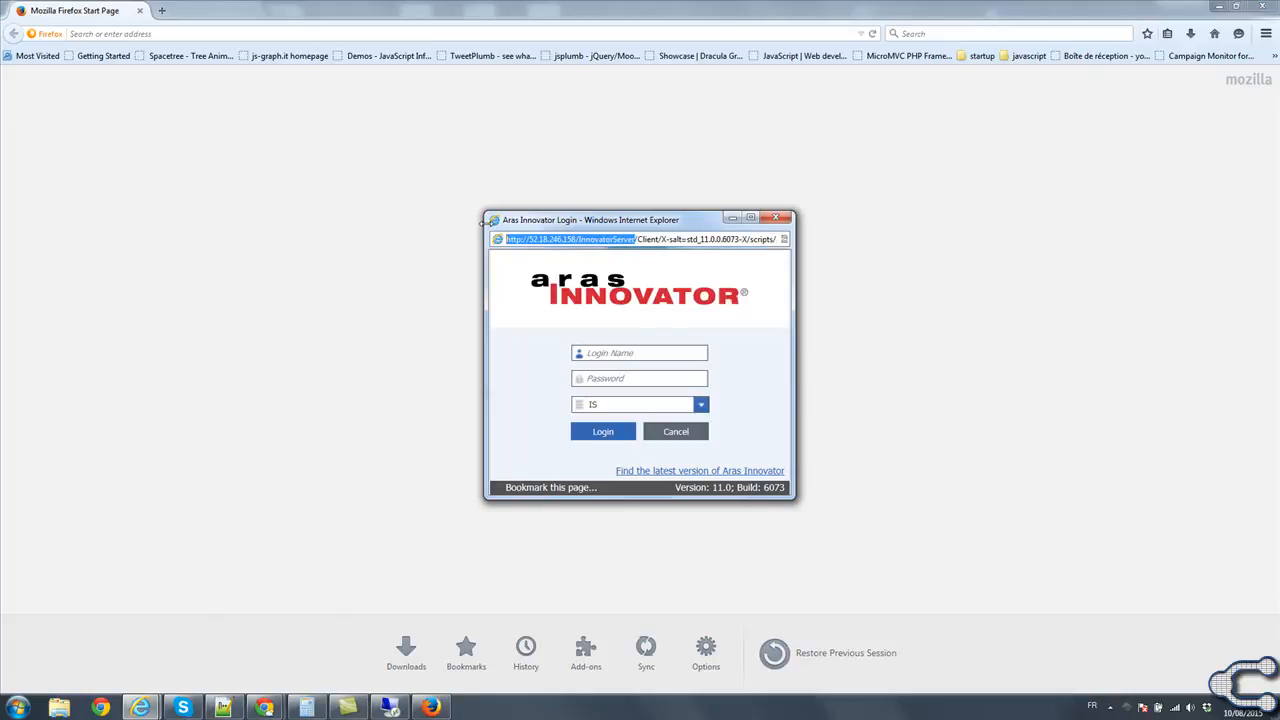
# Open the copied InnovatorServer address in Firefox and continue past the browser requirement warning.
pyautogui.click(186, 38)
pyautogui.hotkey('ctrl', 'v')
pyautogui.press('Return')
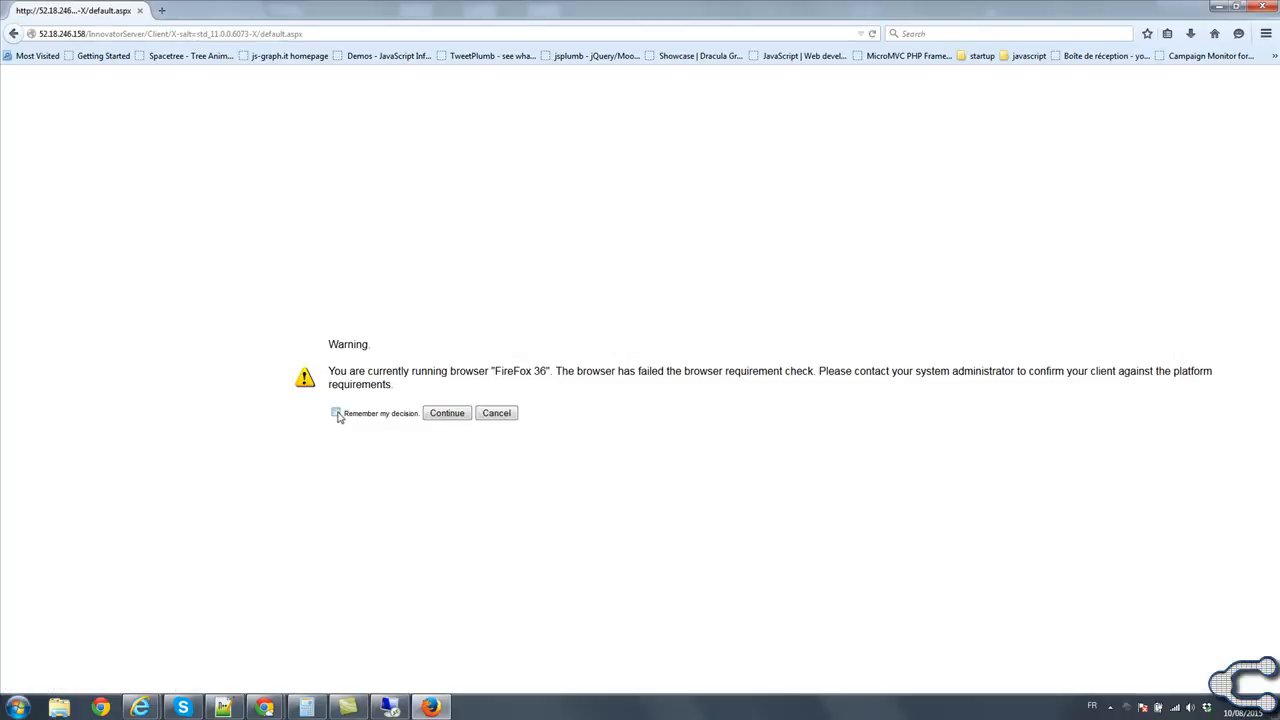
pyautogui.click(438, 413)
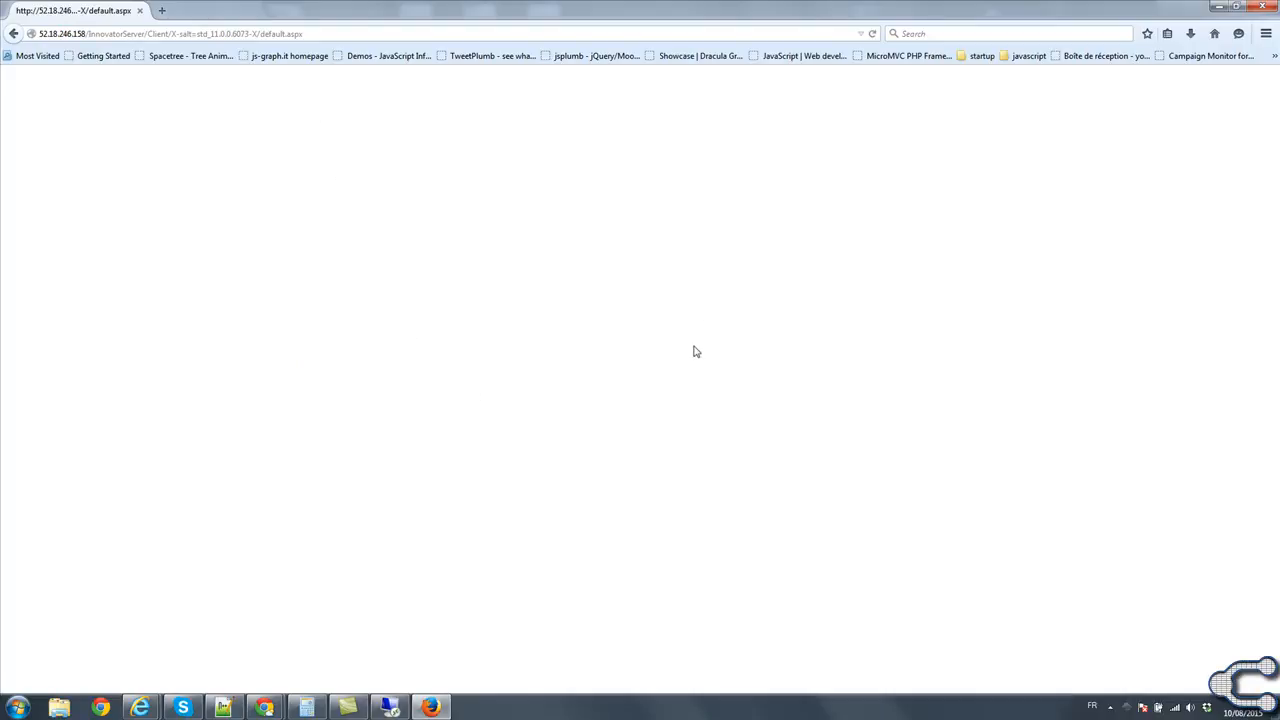
# In the Internet Explorer login window, try to log in as admin with the account password to the InnovatorSample database and dismiss the error.
pyautogui.moveTo(153, 710)
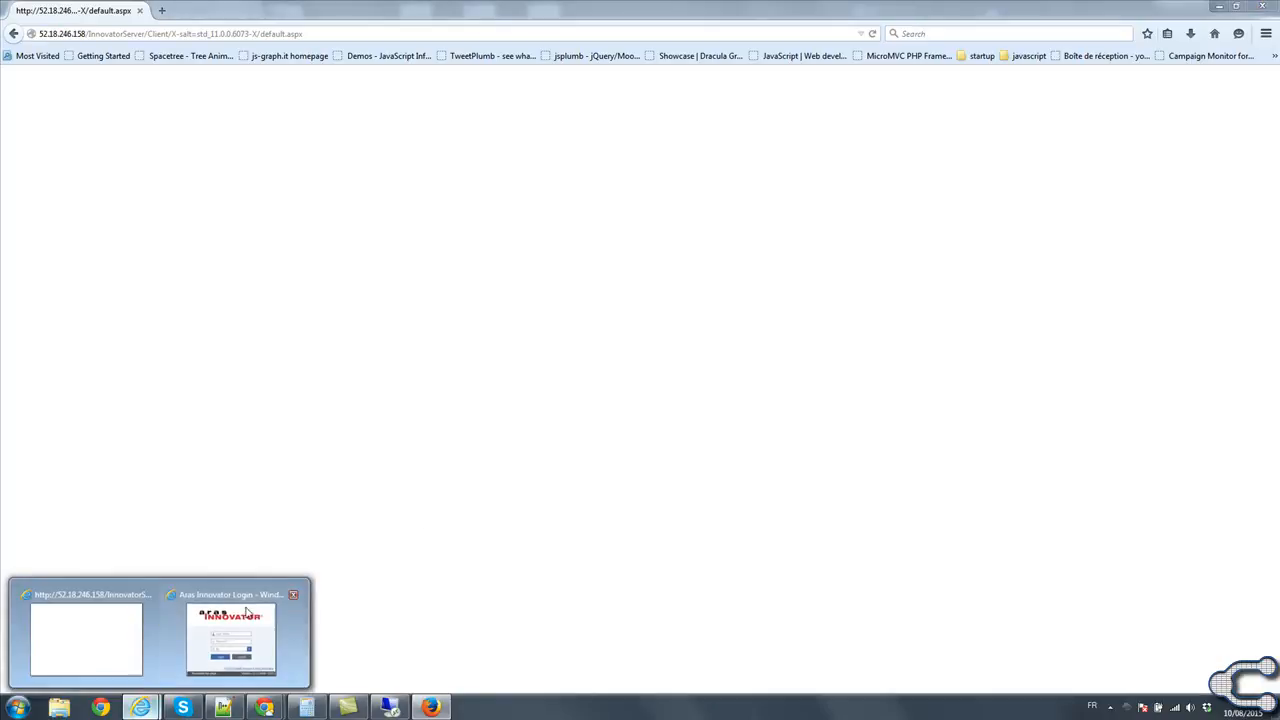
pyautogui.click(205, 665)
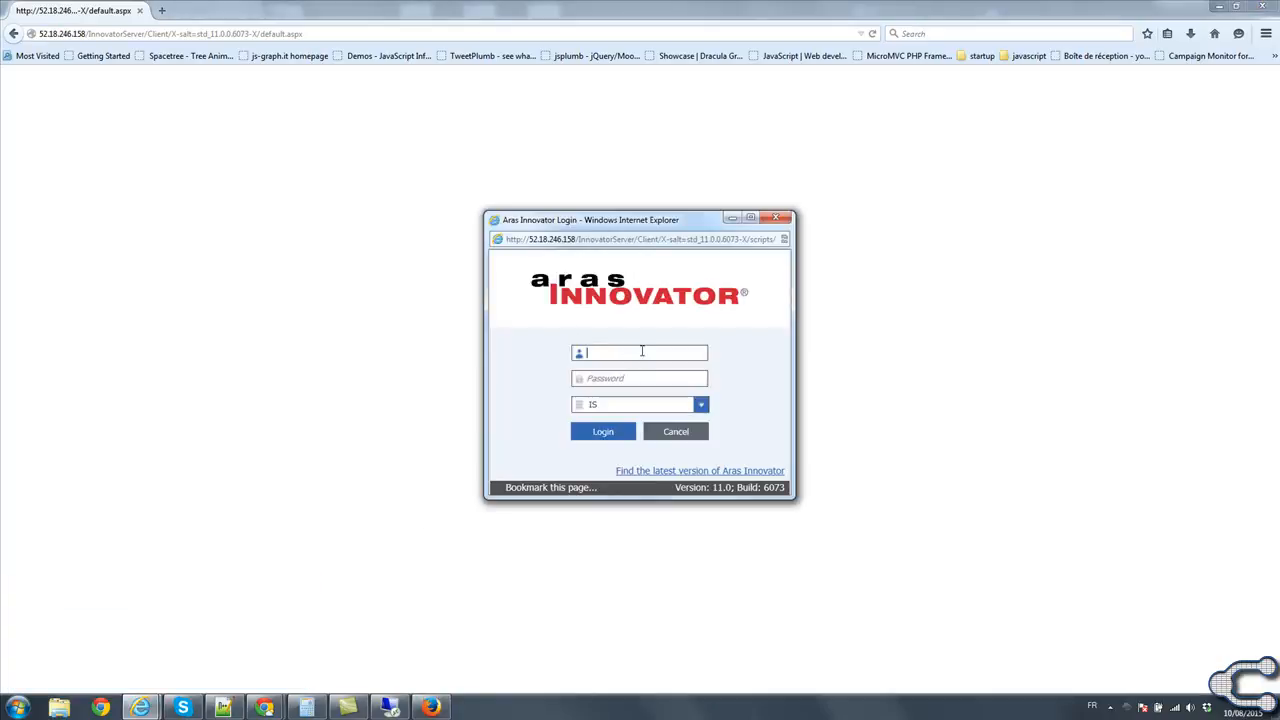
pyautogui.write('admin')
pyautogui.press('Tab')
pyautogui.click(699, 405)
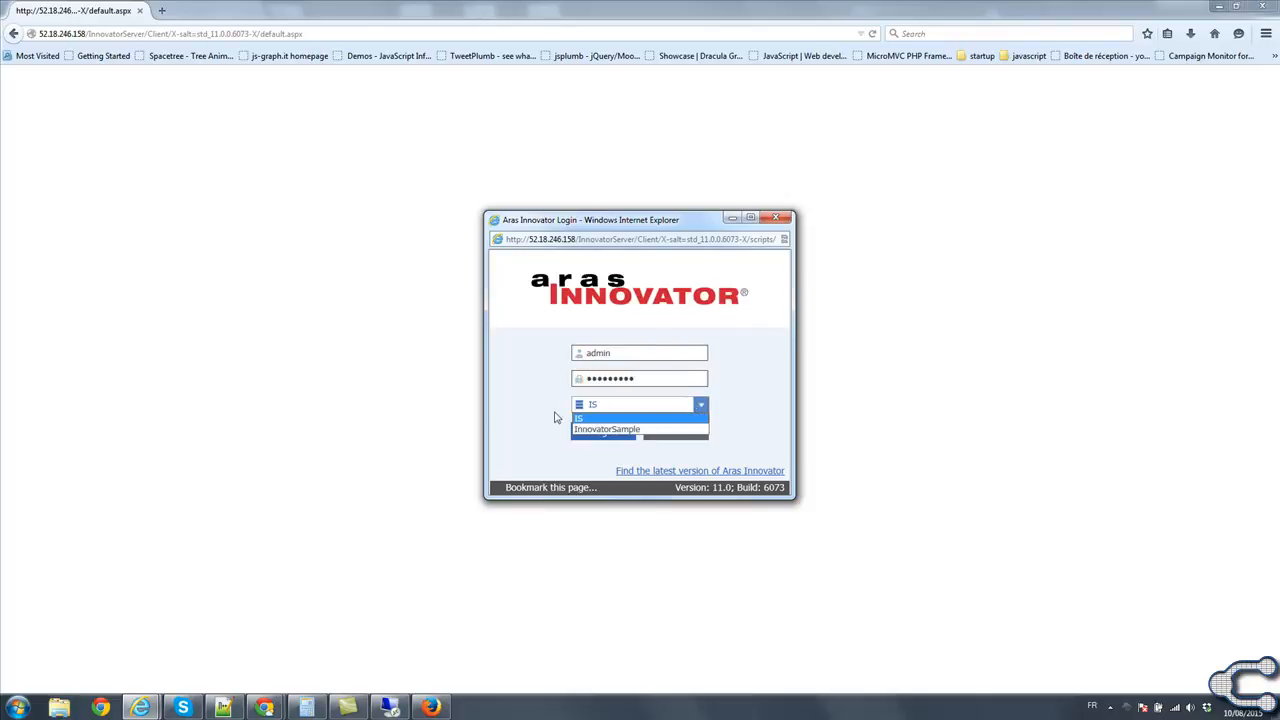
pyautogui.click(606, 429)
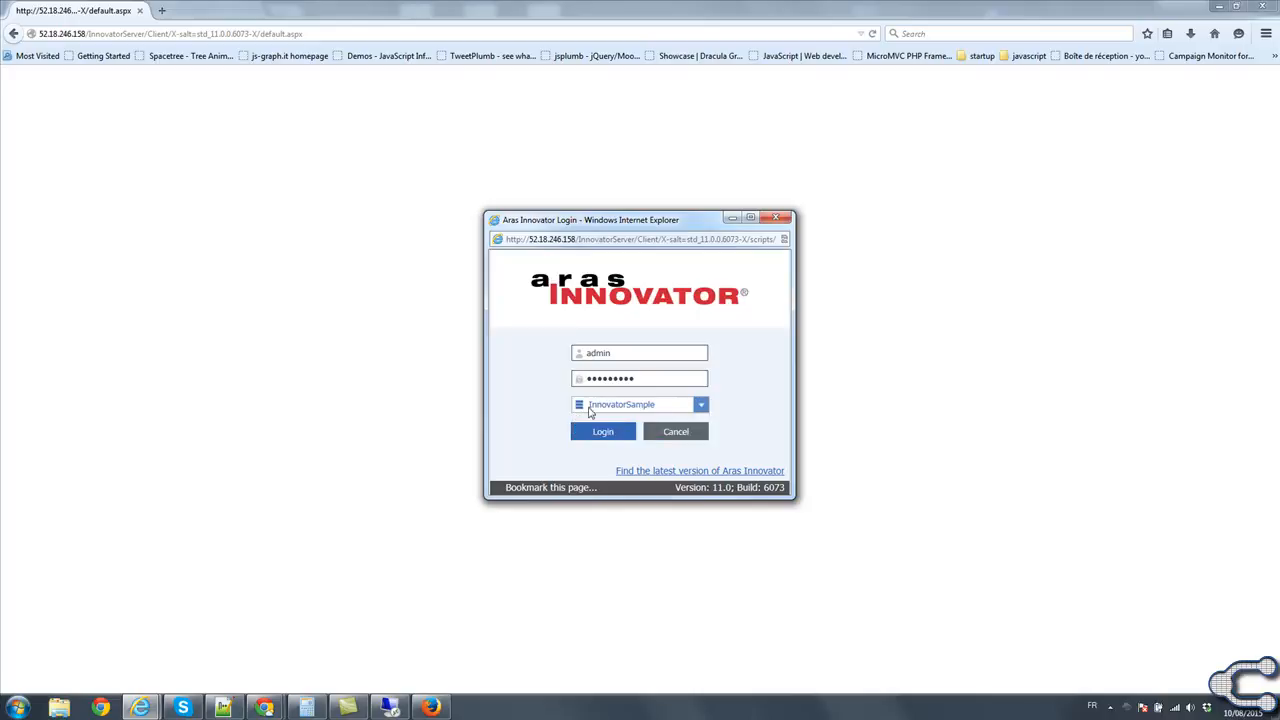
pyautogui.click(604, 431)
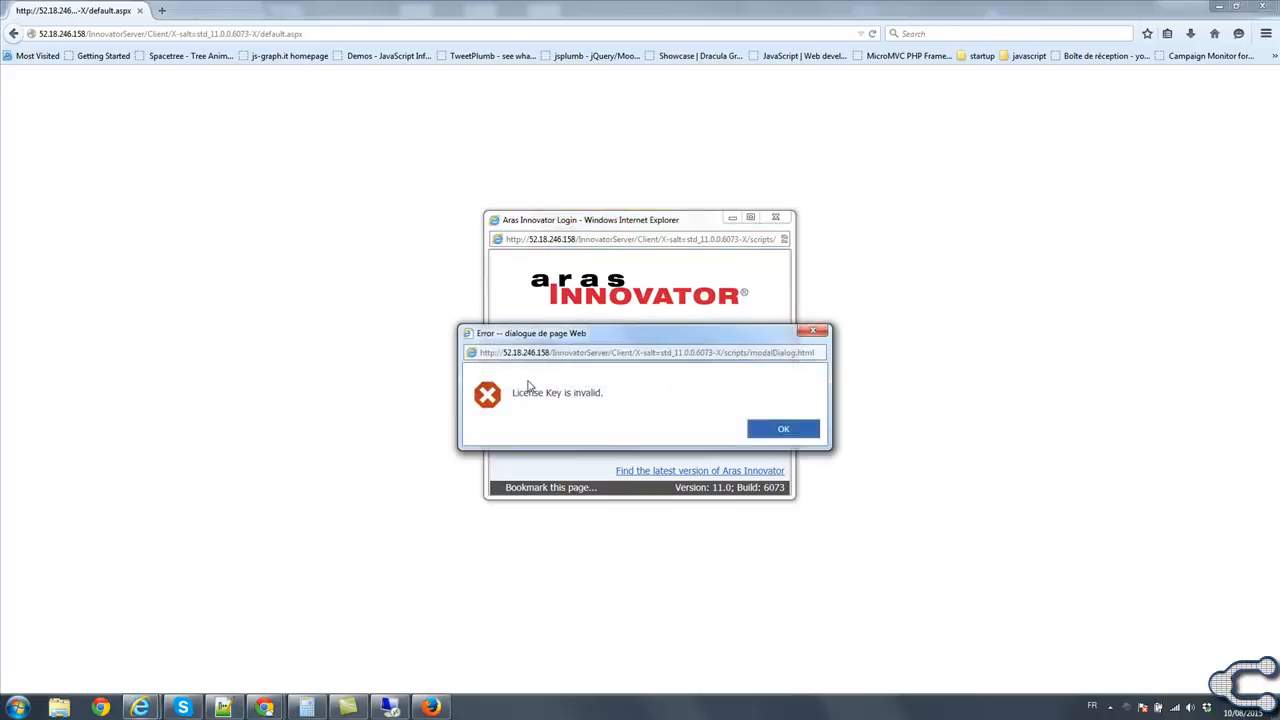
pyautogui.click(785, 430)
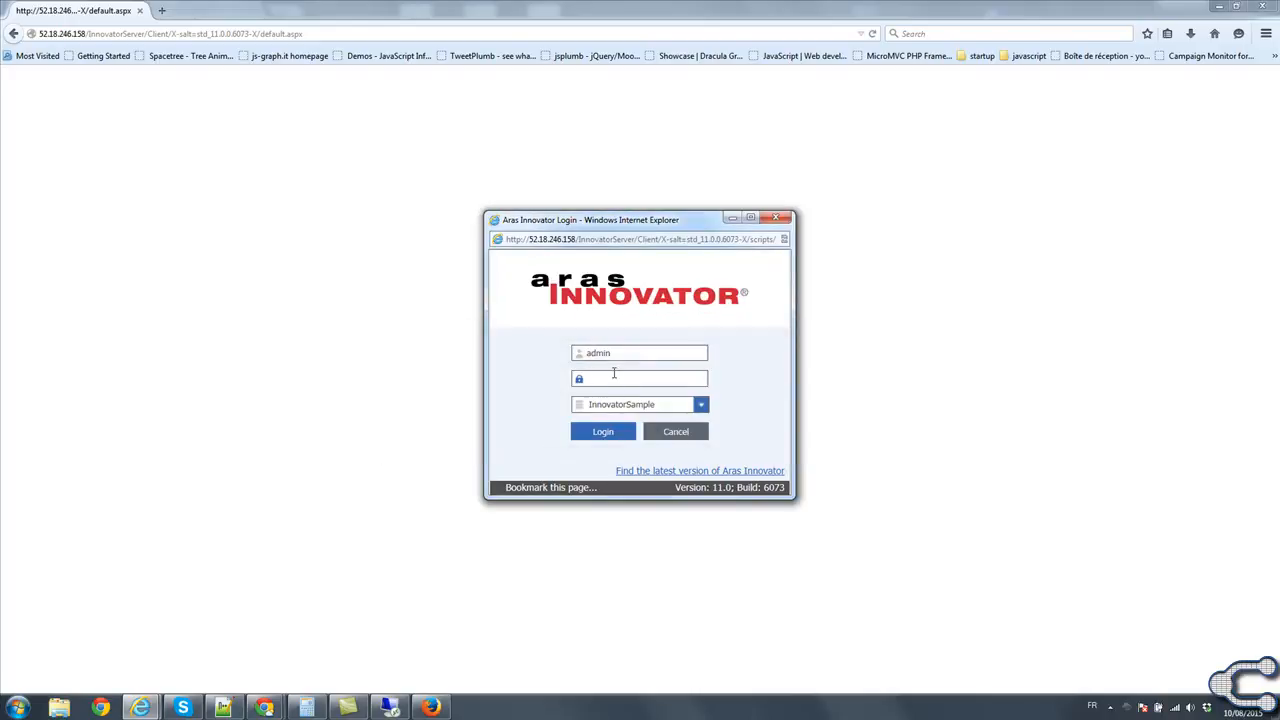
# Switch to the 52.18.246.158 remote desktop session and move its window over the Aras Innovator login window.
pyautogui.moveTo(390, 710)
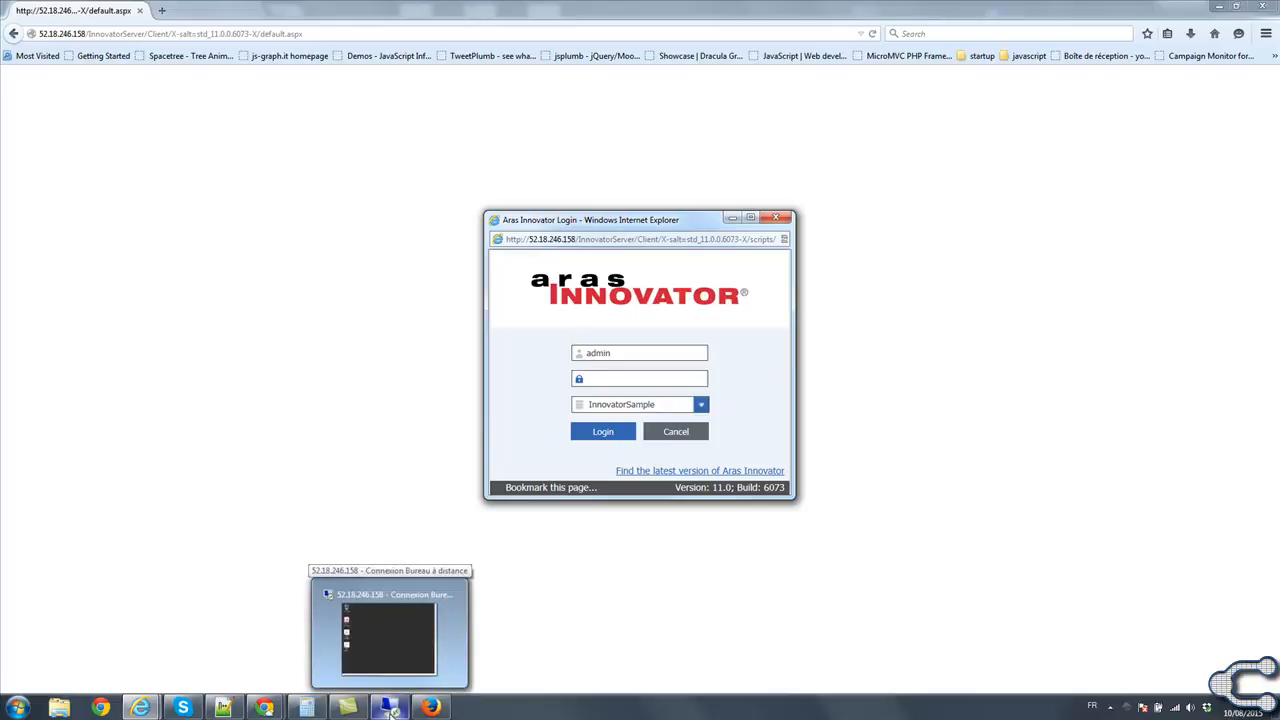
pyautogui.click(390, 708)
pyautogui.moveTo(830, 150); pyautogui.dragTo(470, 104)
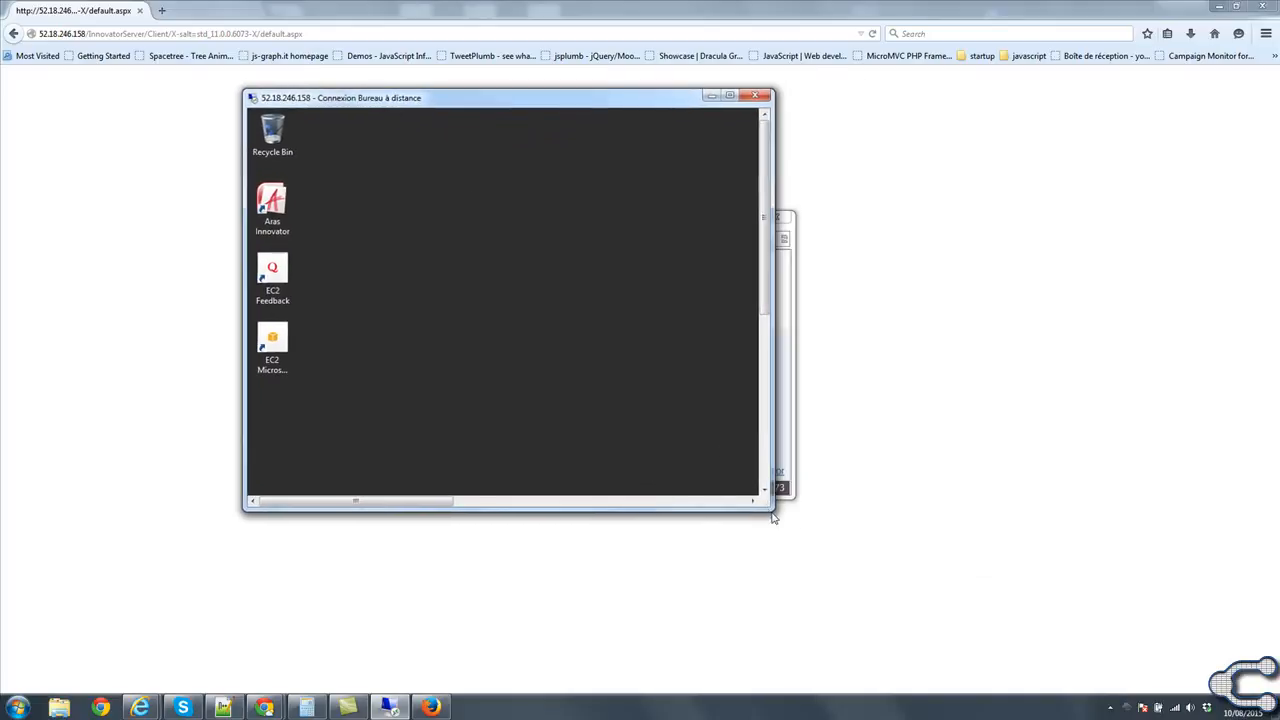
pyautogui.click(826, 528)
pyautogui.hotkey('alt', 'Tab')
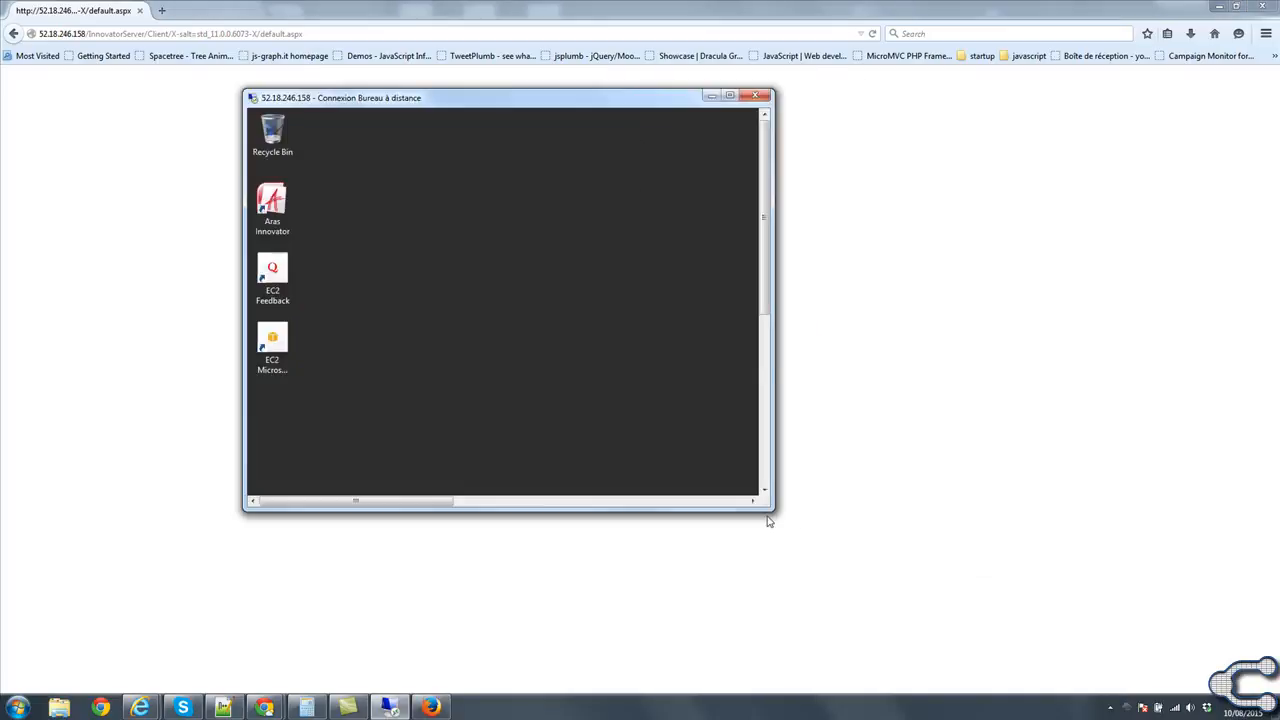
# Enlarge the remote desktop session to full screen and open the folder C:\Program Files (x86)\Aras\Innovator on the server.
pyautogui.moveTo(766, 508); pyautogui.dragTo(1108, 646)
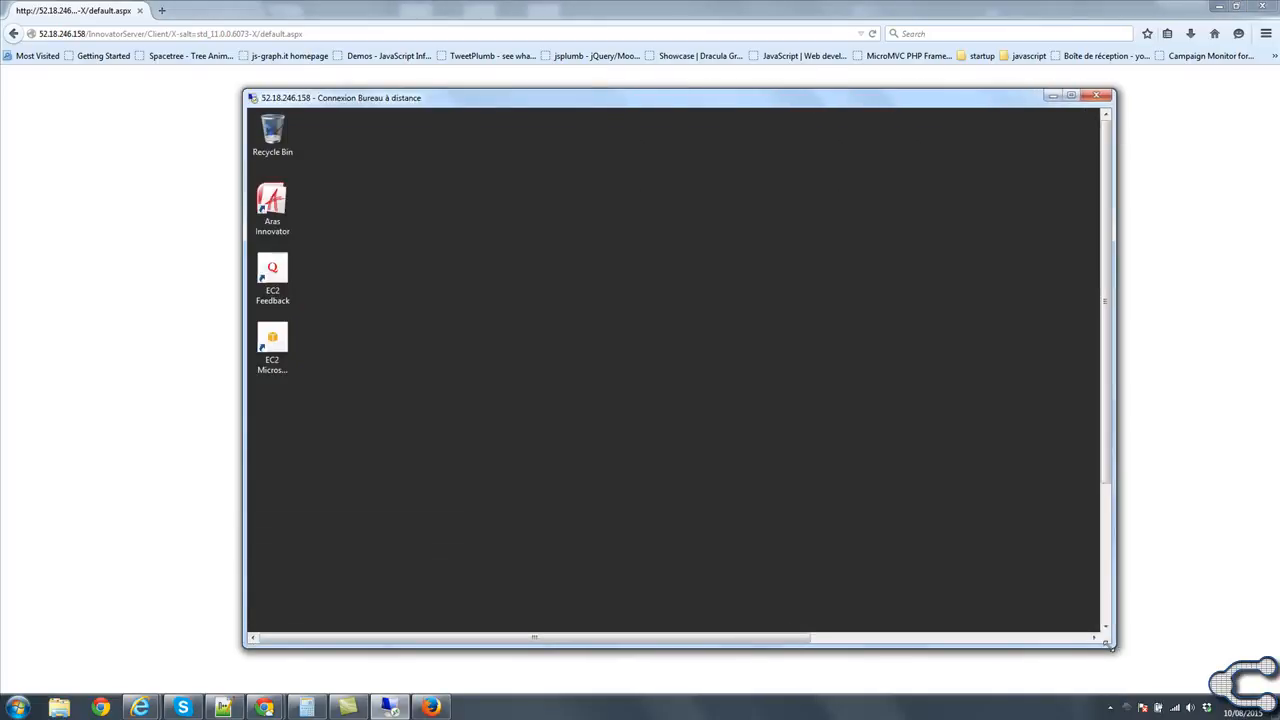
pyautogui.doubleClick(657, 104)
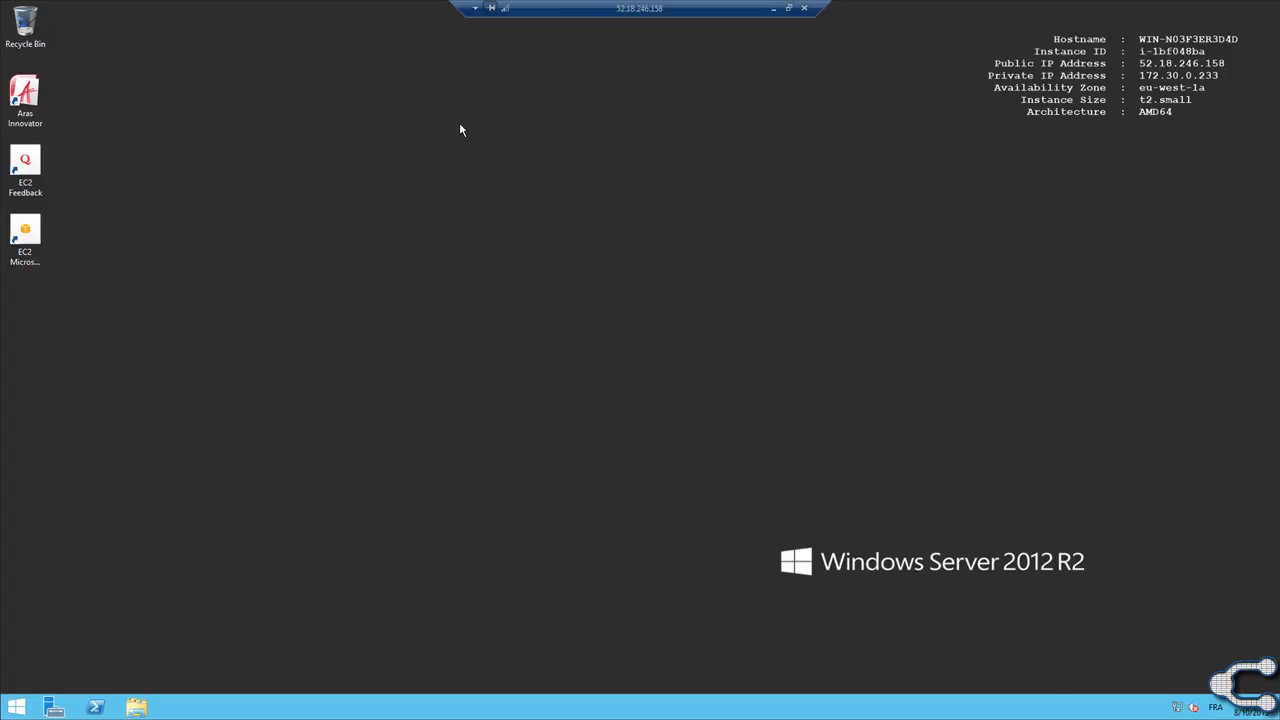
pyautogui.click(10, 710)
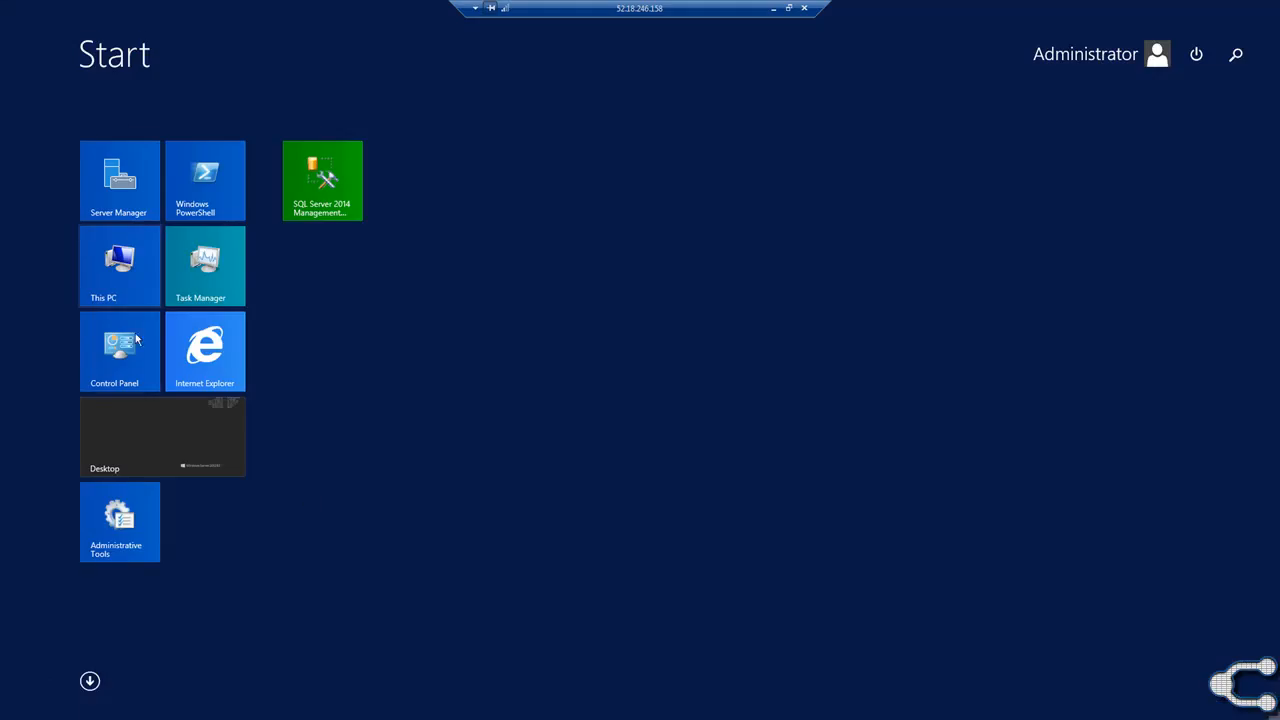
pyautogui.click(110, 271)
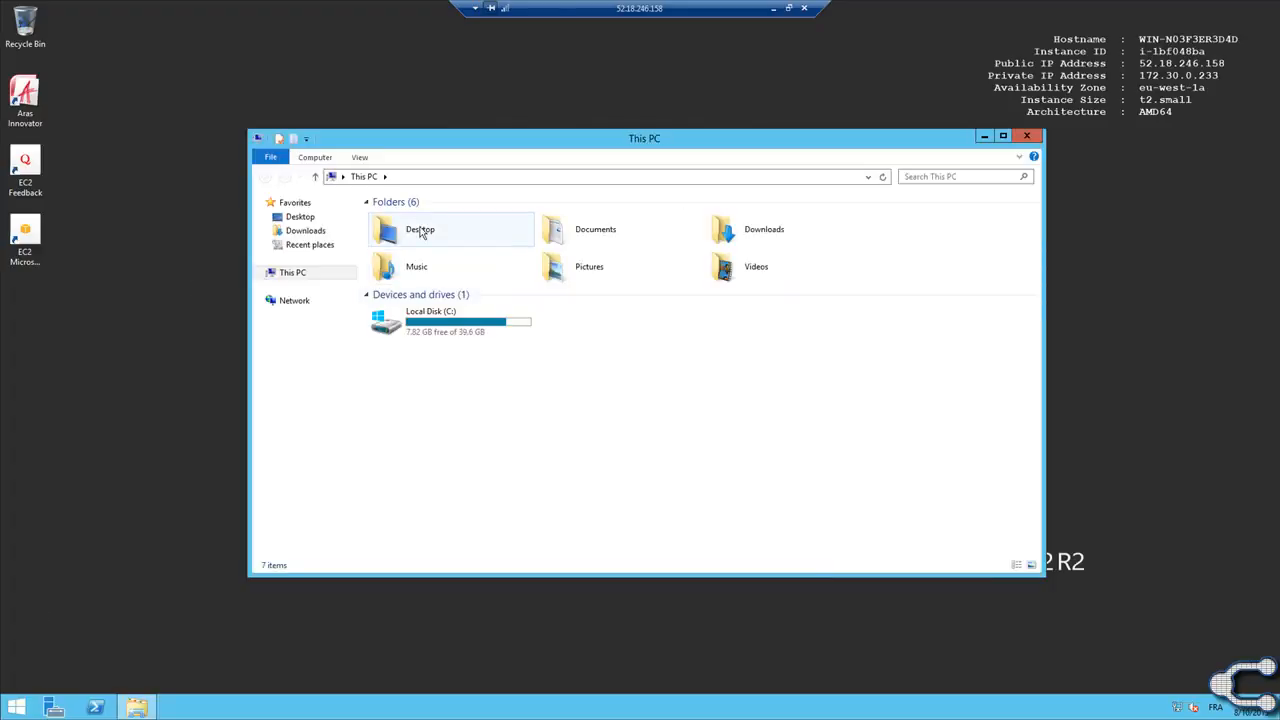
pyautogui.doubleClick(443, 330)
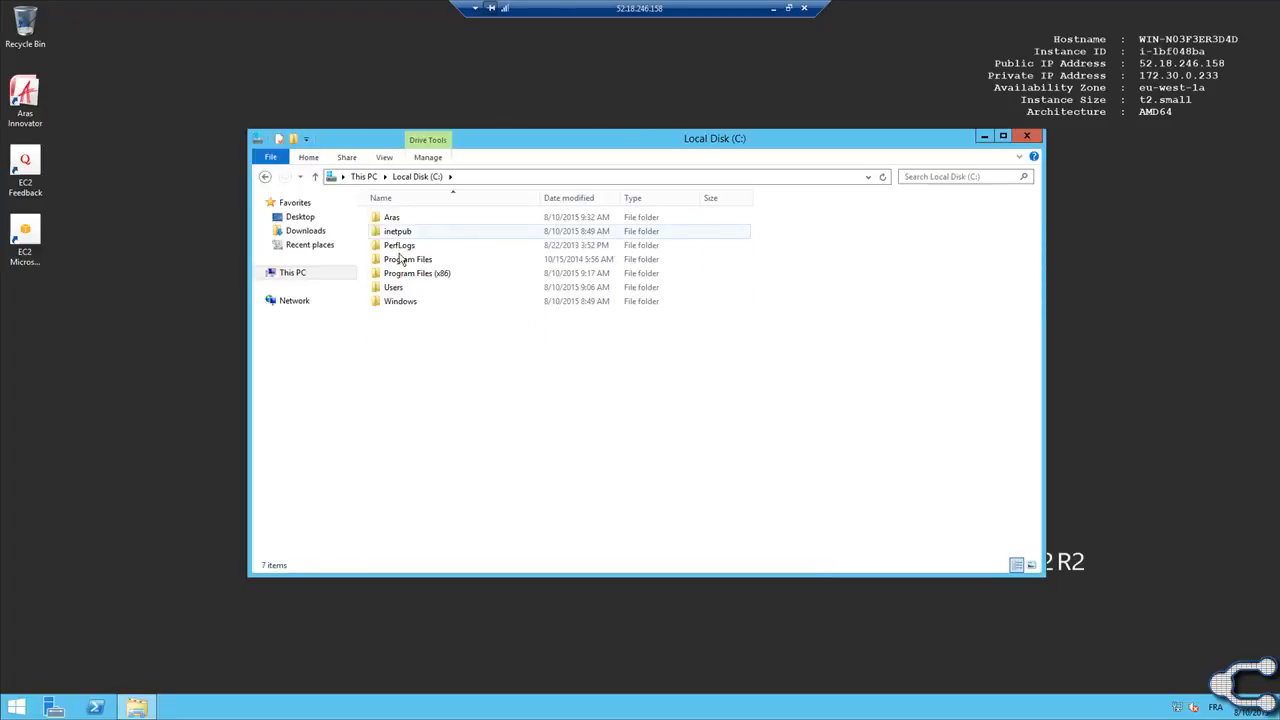
pyautogui.doubleClick(412, 273)
pyautogui.doubleClick(398, 218)
pyautogui.doubleClick(420, 218)
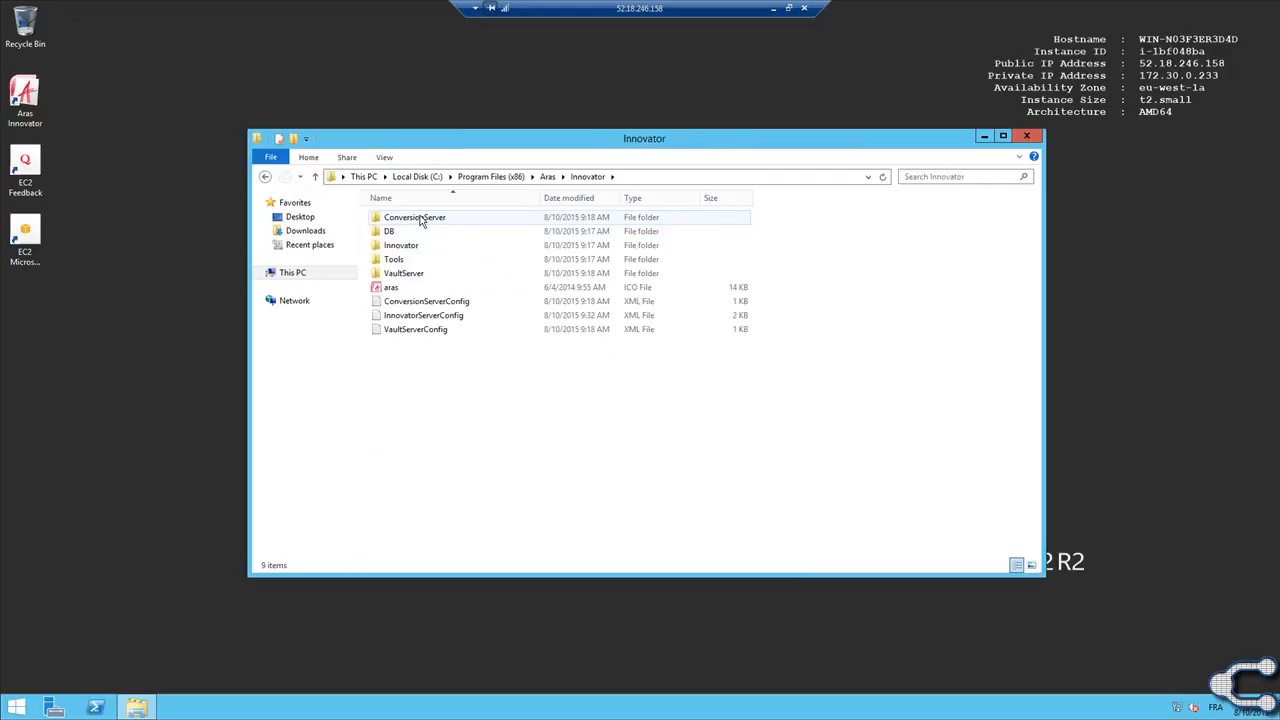
# Open the InnovatorServerConfig XML file for editing in Notepad and select its License line in the widened window.
pyautogui.click(430, 317)
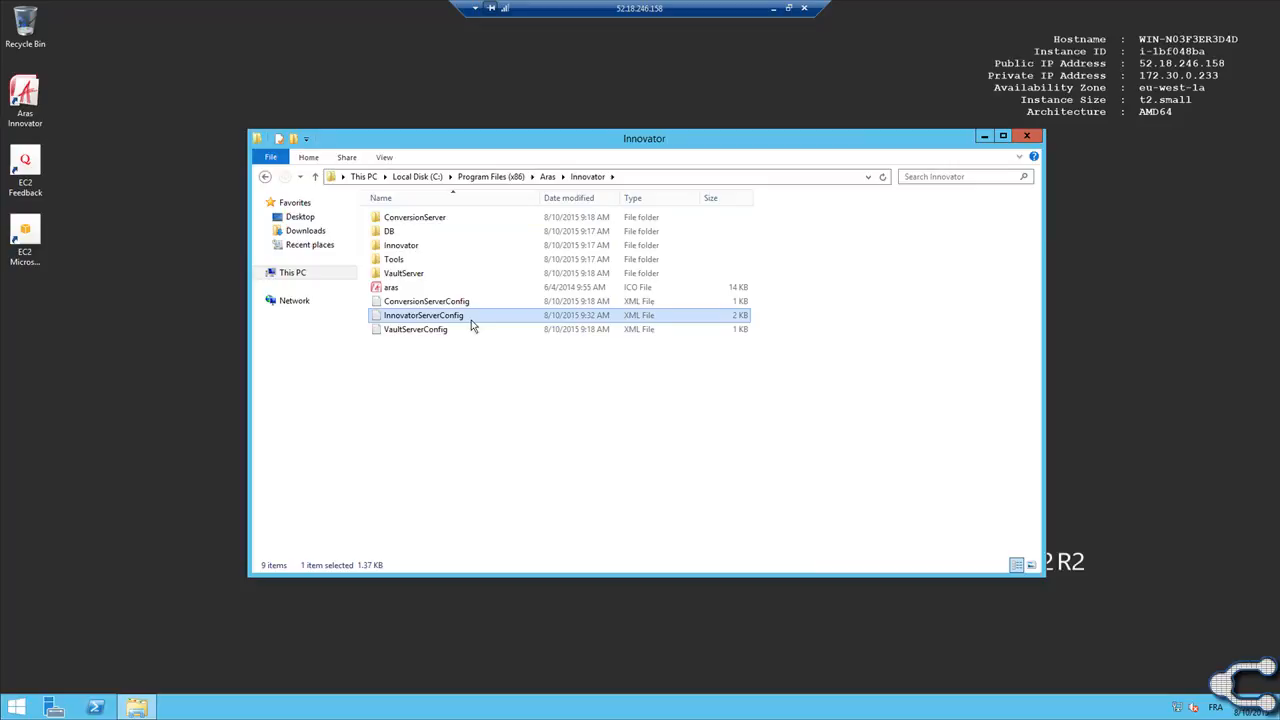
pyautogui.rightClick(413, 318)
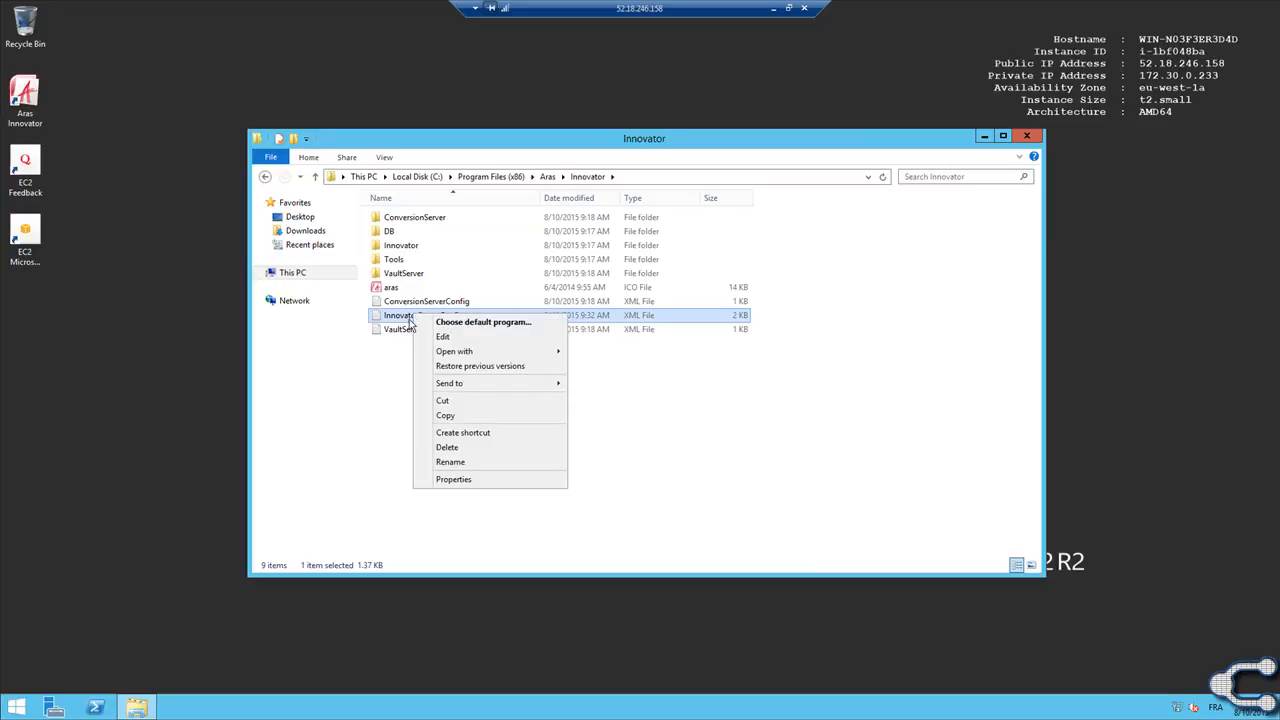
pyautogui.click(485, 337)
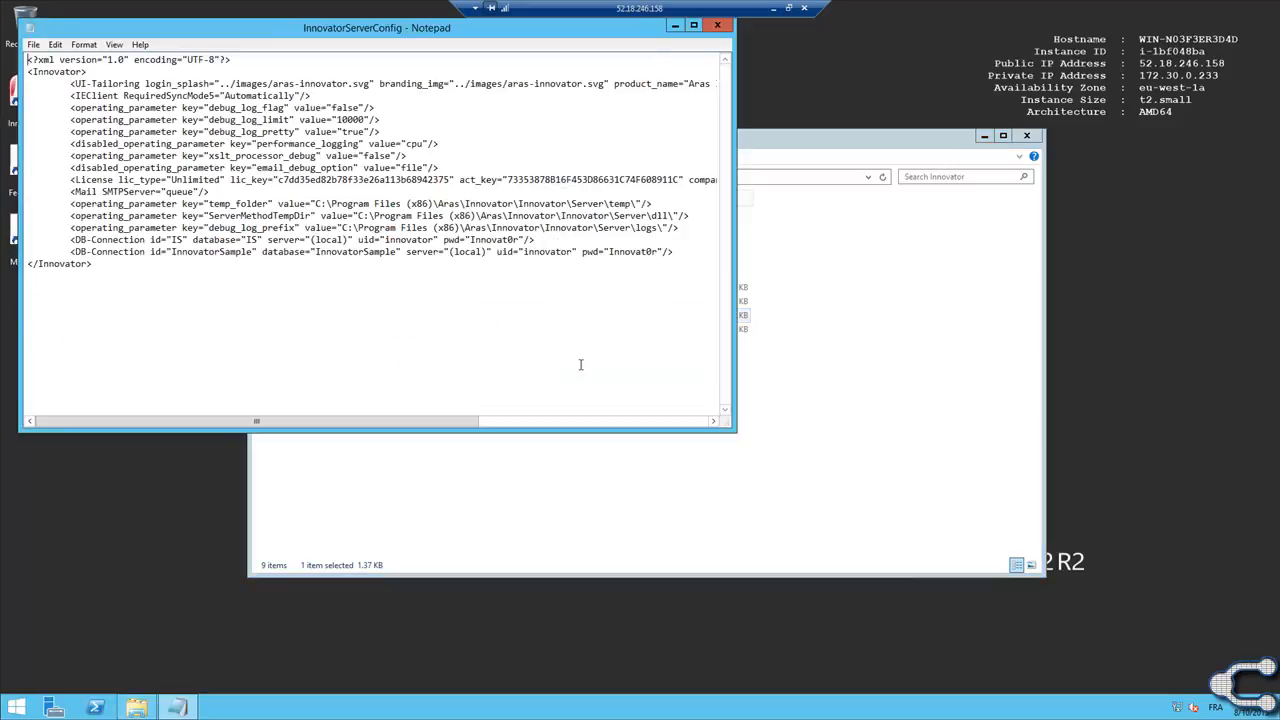
pyautogui.moveTo(337, 422)
pyautogui.mouseDown()
pyautogui.moveTo(365, 424)
pyautogui.moveTo(328, 421)
pyautogui.mouseUp()
pyautogui.moveTo(1023, 269); pyautogui.dragTo(1055, 269)
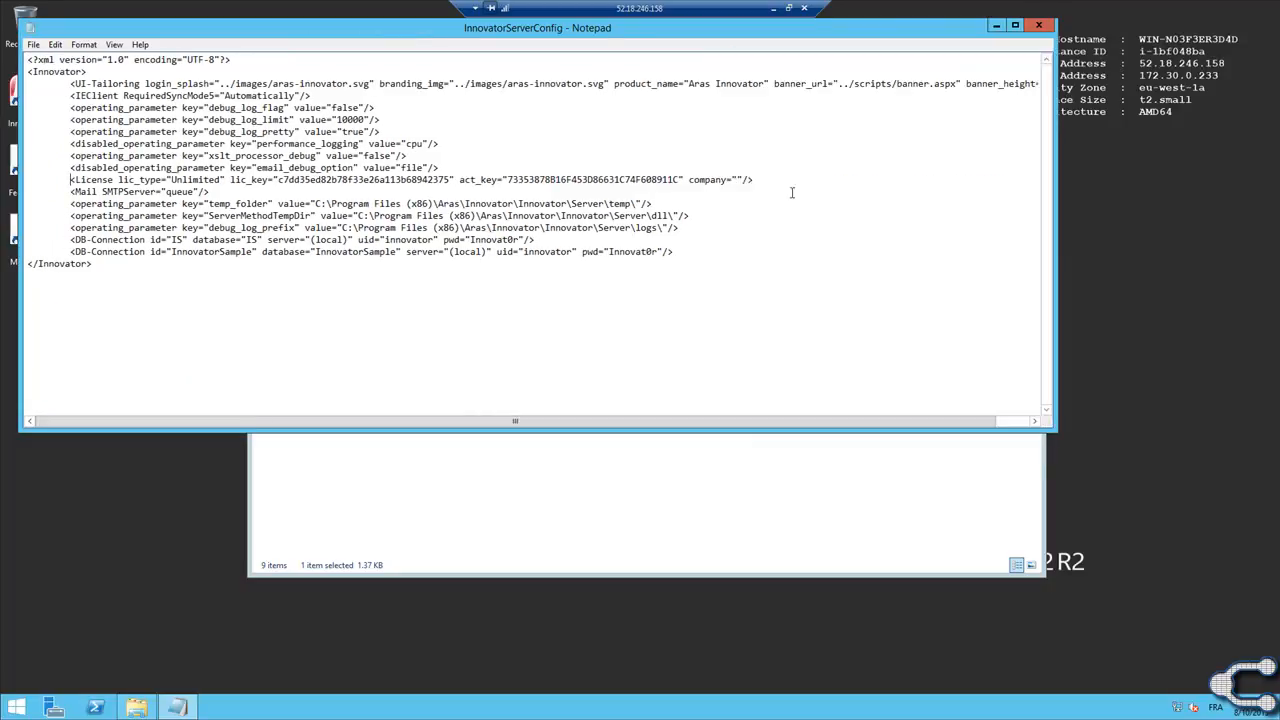
pyautogui.keyDown('shift'); pyautogui.click(14, 184); pyautogui.keyUp('shift')
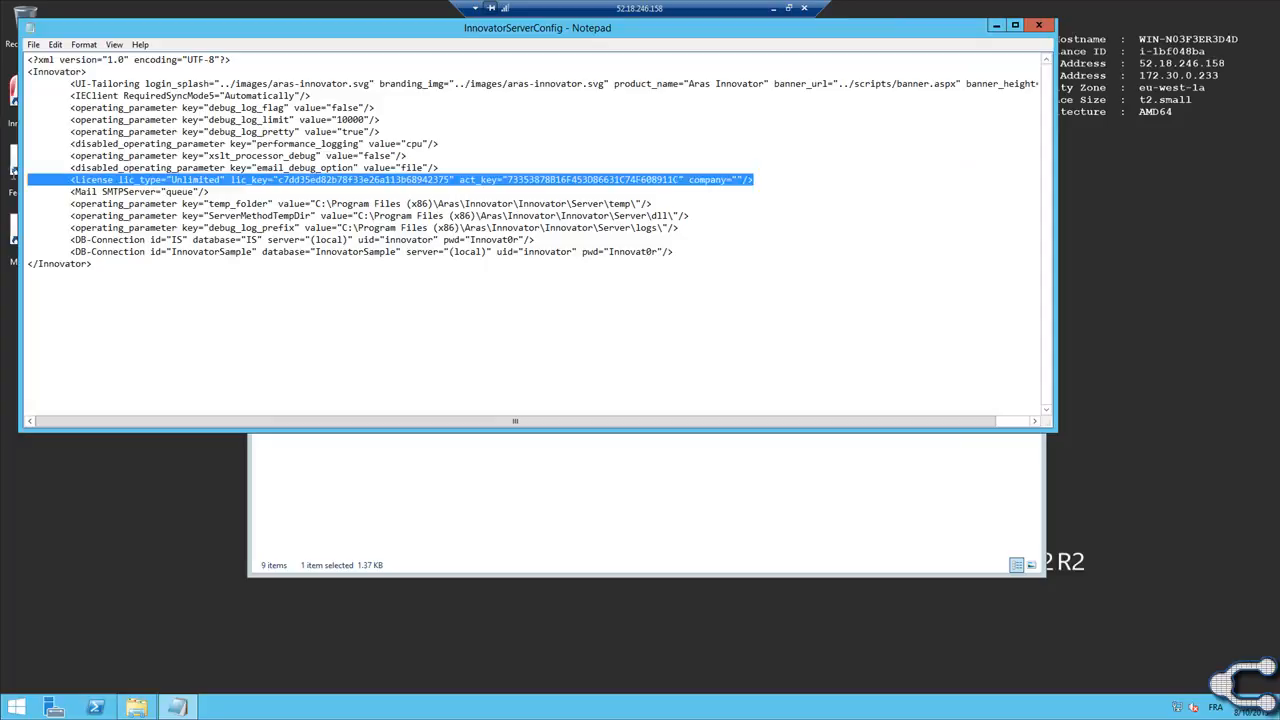
# Take the remote desktop session out of full screen and open aras.com in Firefox.
pyautogui.click(787, 9)
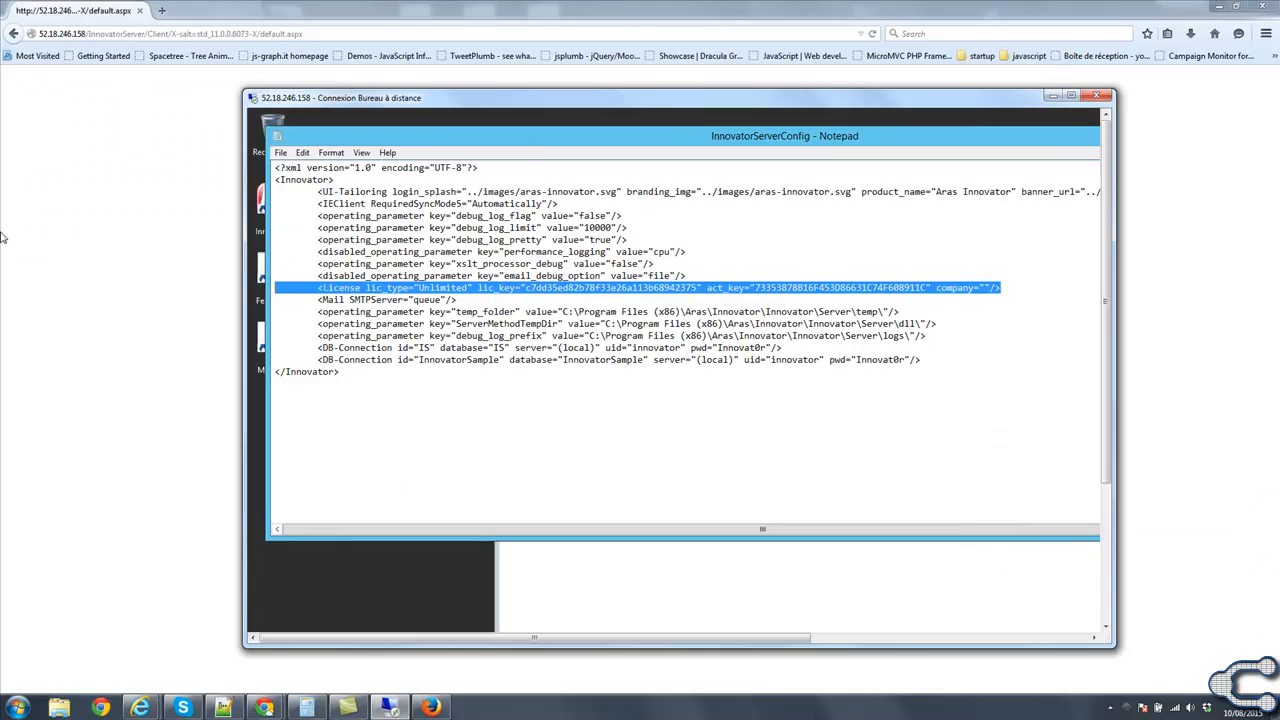
pyautogui.click(17, 221)
pyautogui.write('aras.Com')
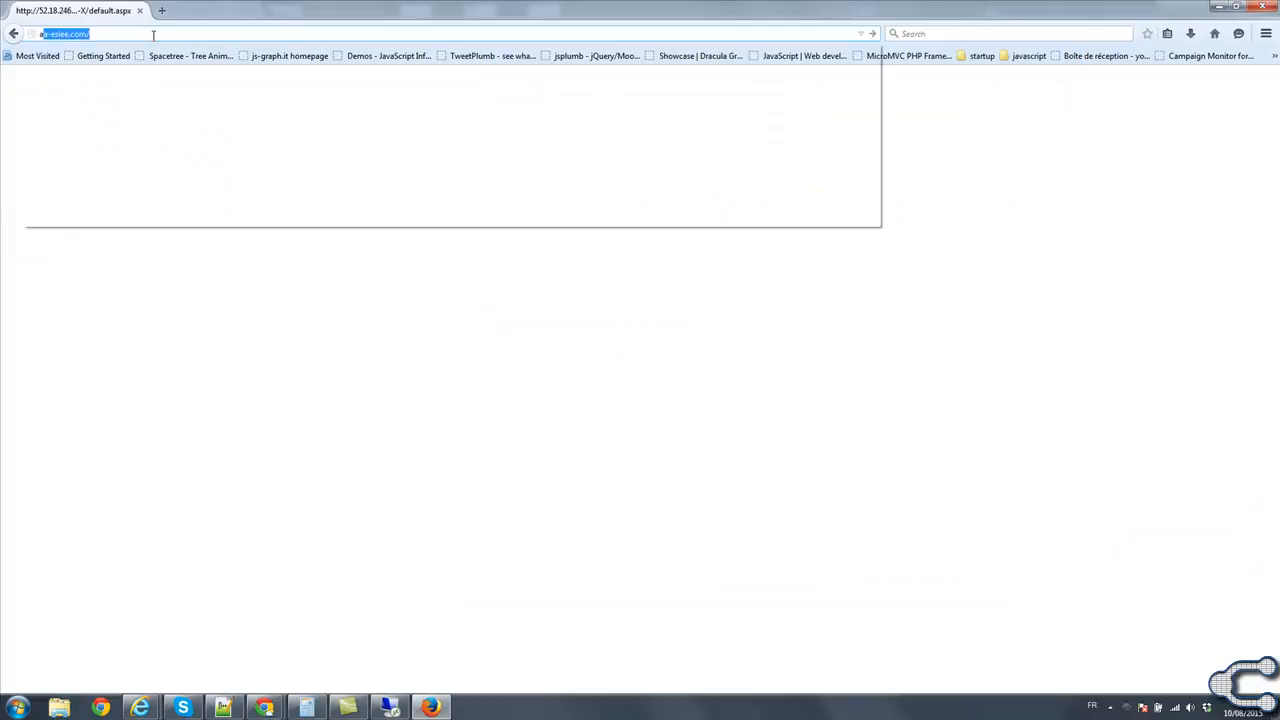
pyautogui.press('Return')
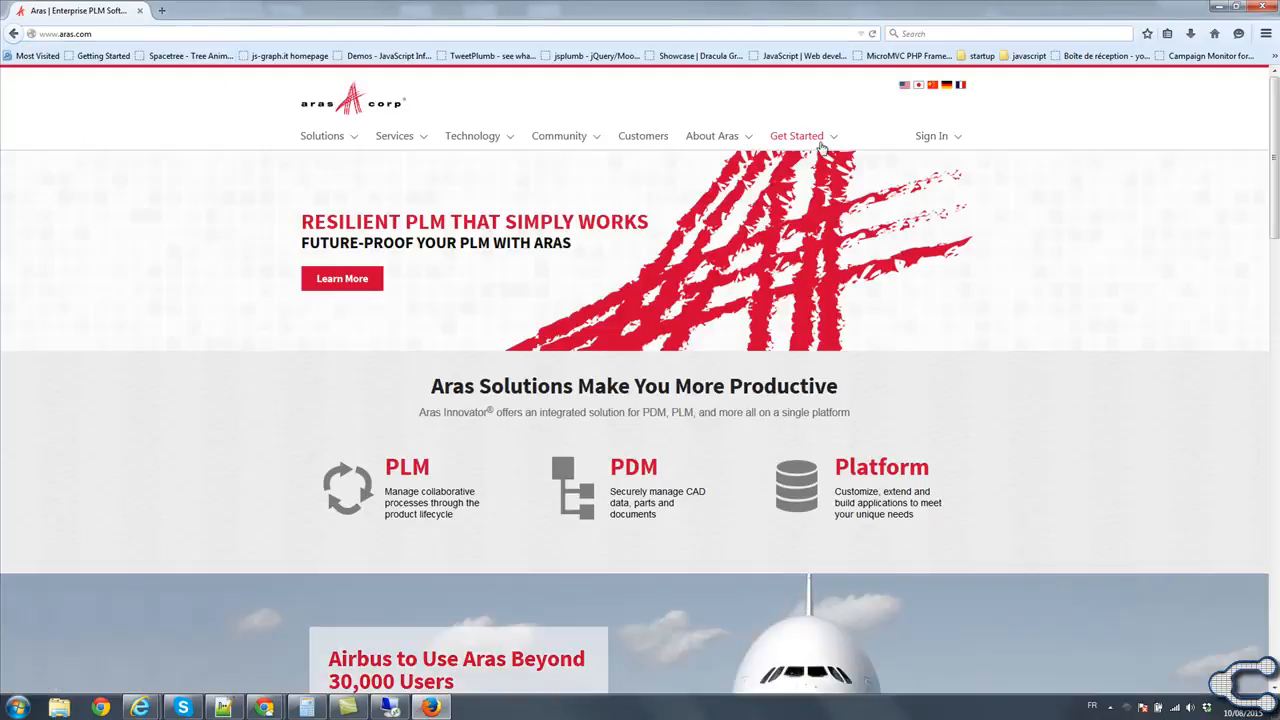
# Open the Get Free License Key request page on the Aras website.
pyautogui.moveTo(807, 145)
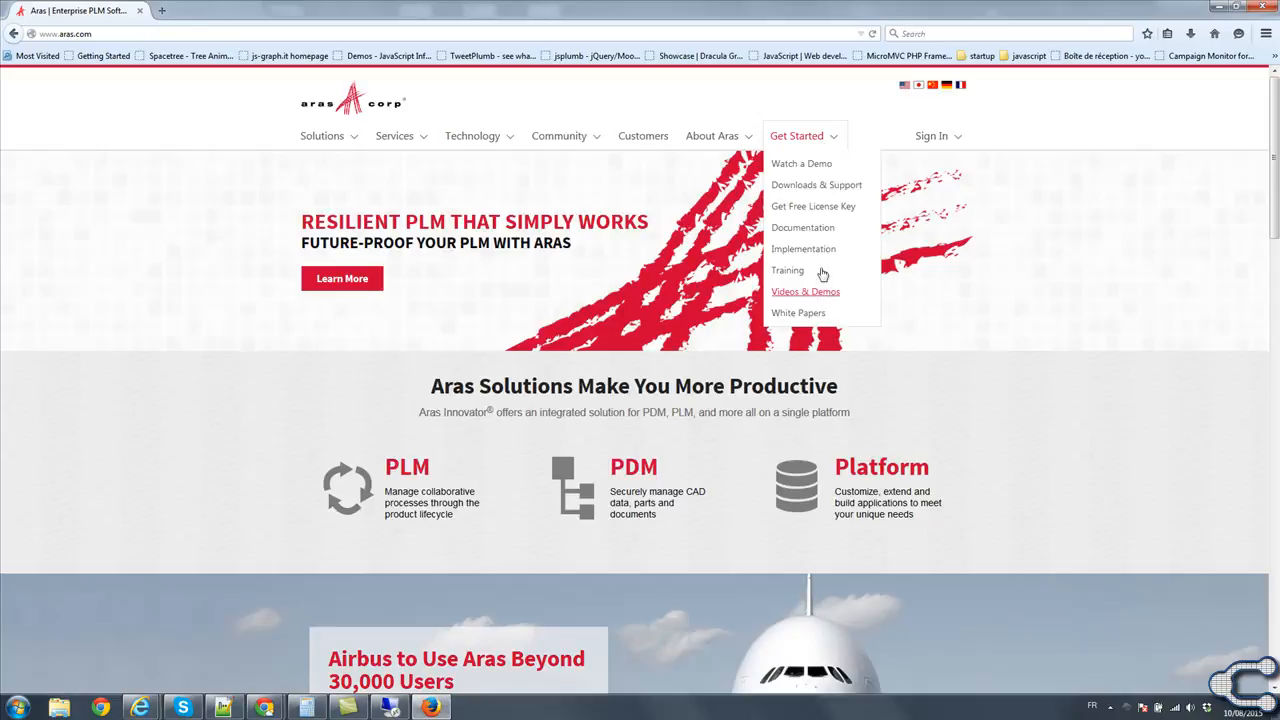
pyautogui.click(818, 187)
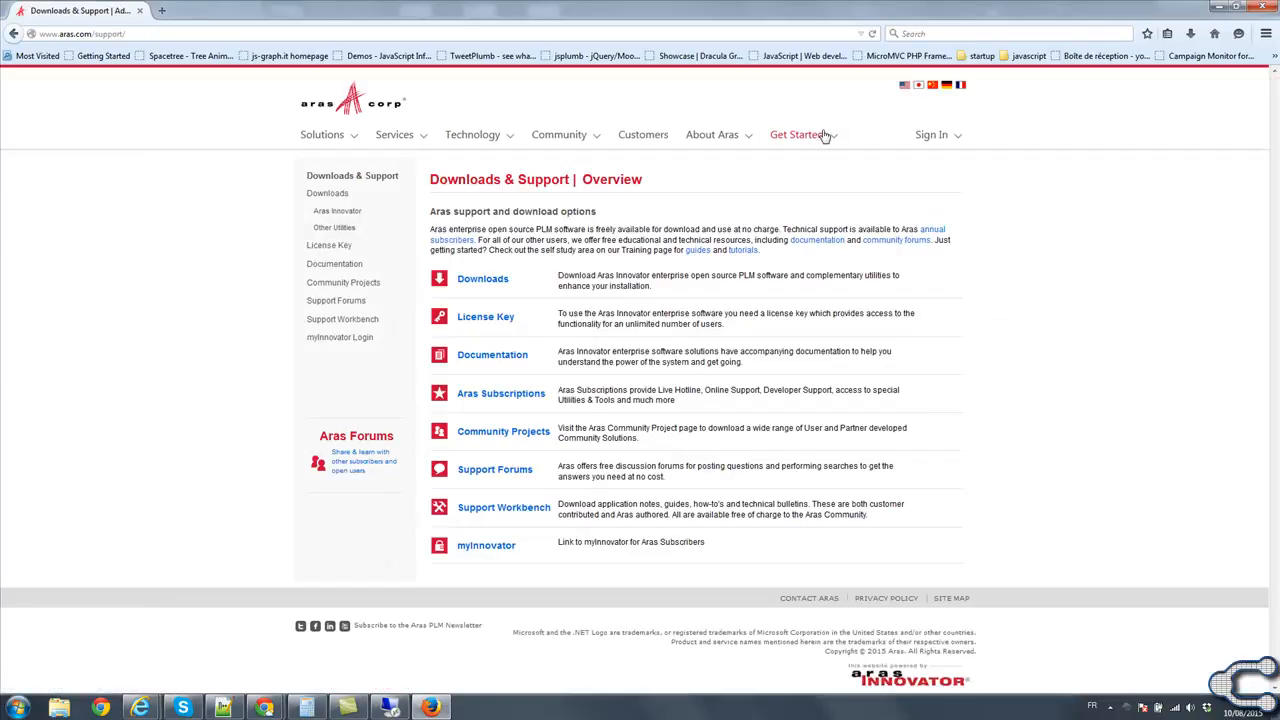
pyautogui.moveTo(823, 135)
pyautogui.click(806, 211)
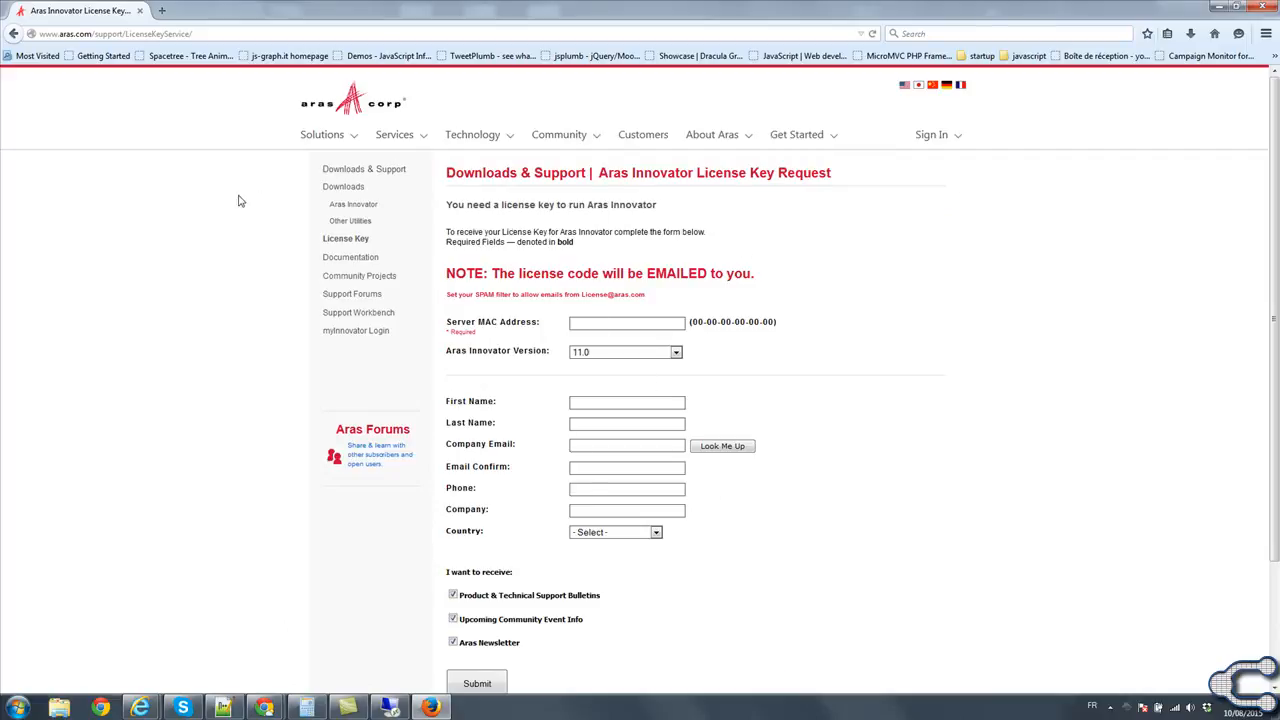
# Reselect the License line of InnovatorServerConfig in the remote session and return to the license key request form in a maximized Firefox window.
pyautogui.click(1238, 6)
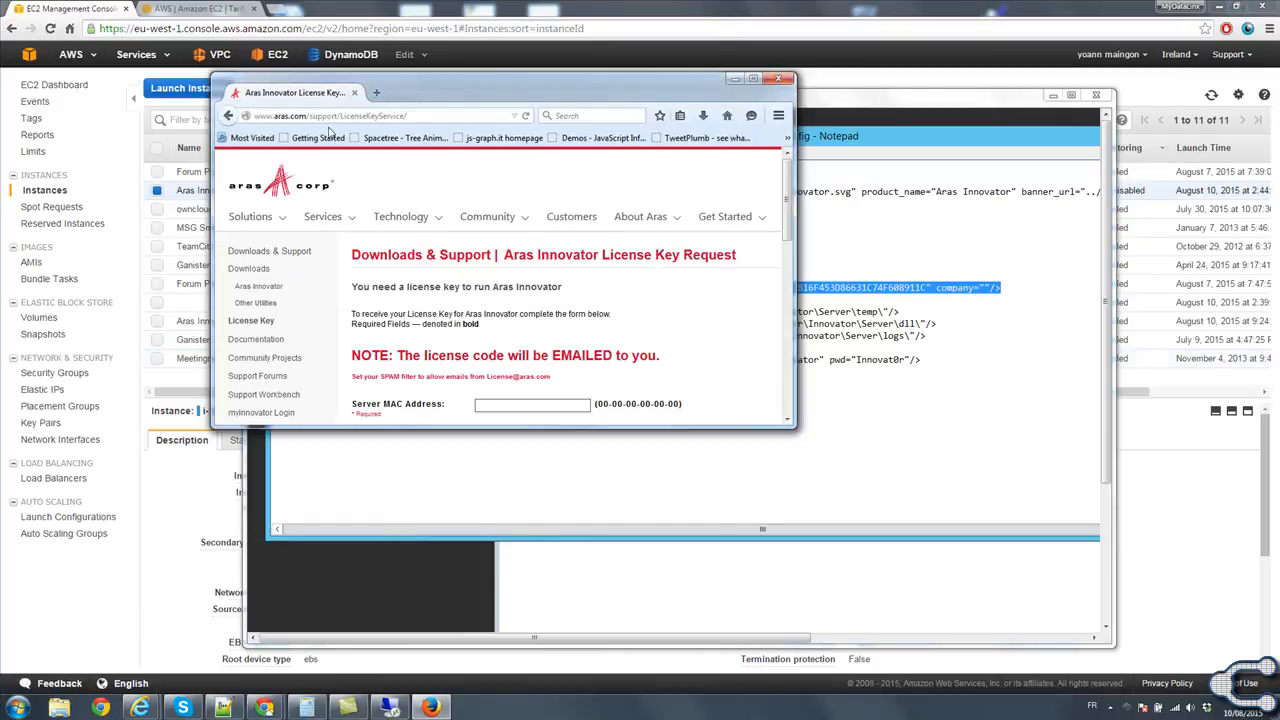
pyautogui.click(1011, 287)
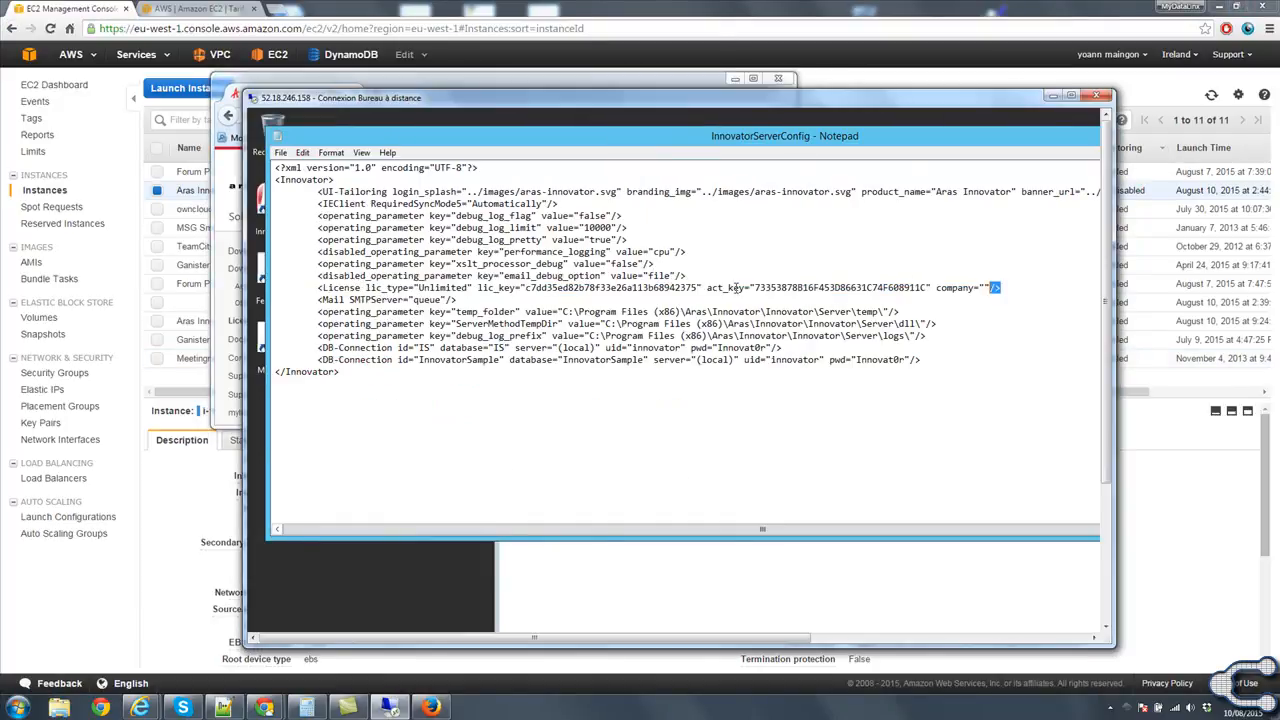
pyautogui.moveTo(1000, 287); pyautogui.dragTo(172, 288)
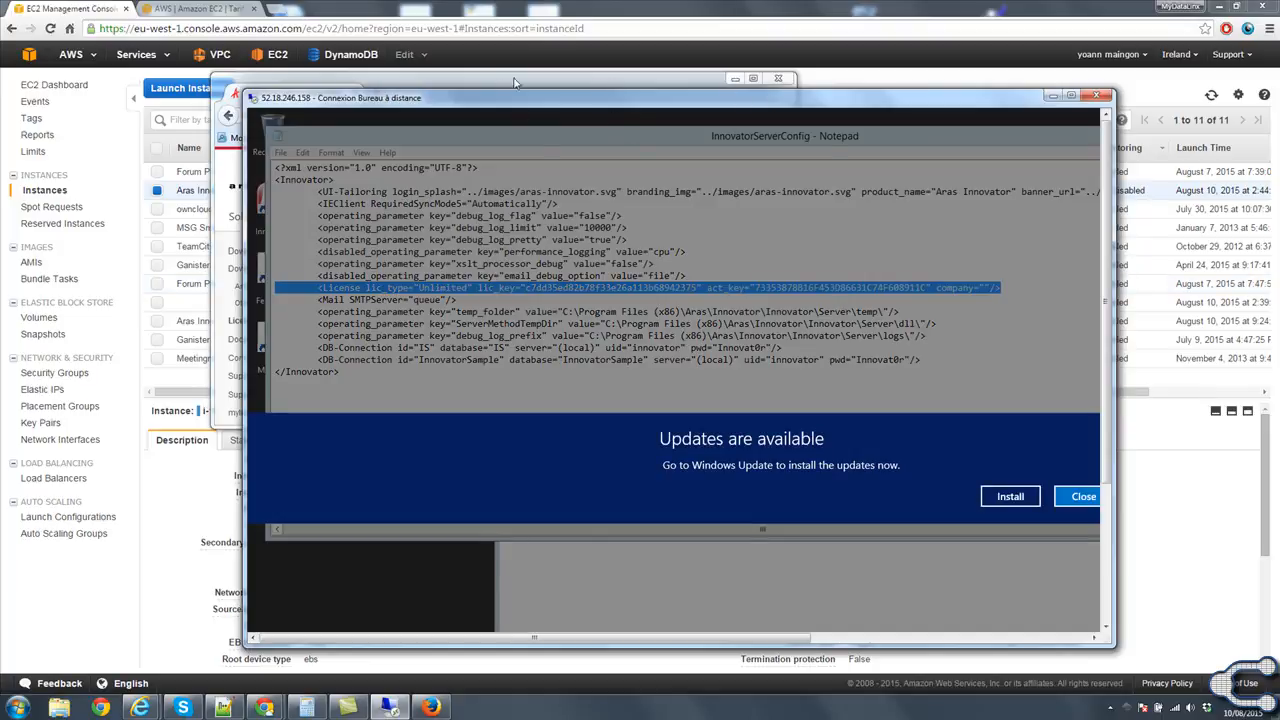
pyautogui.click(430, 707)
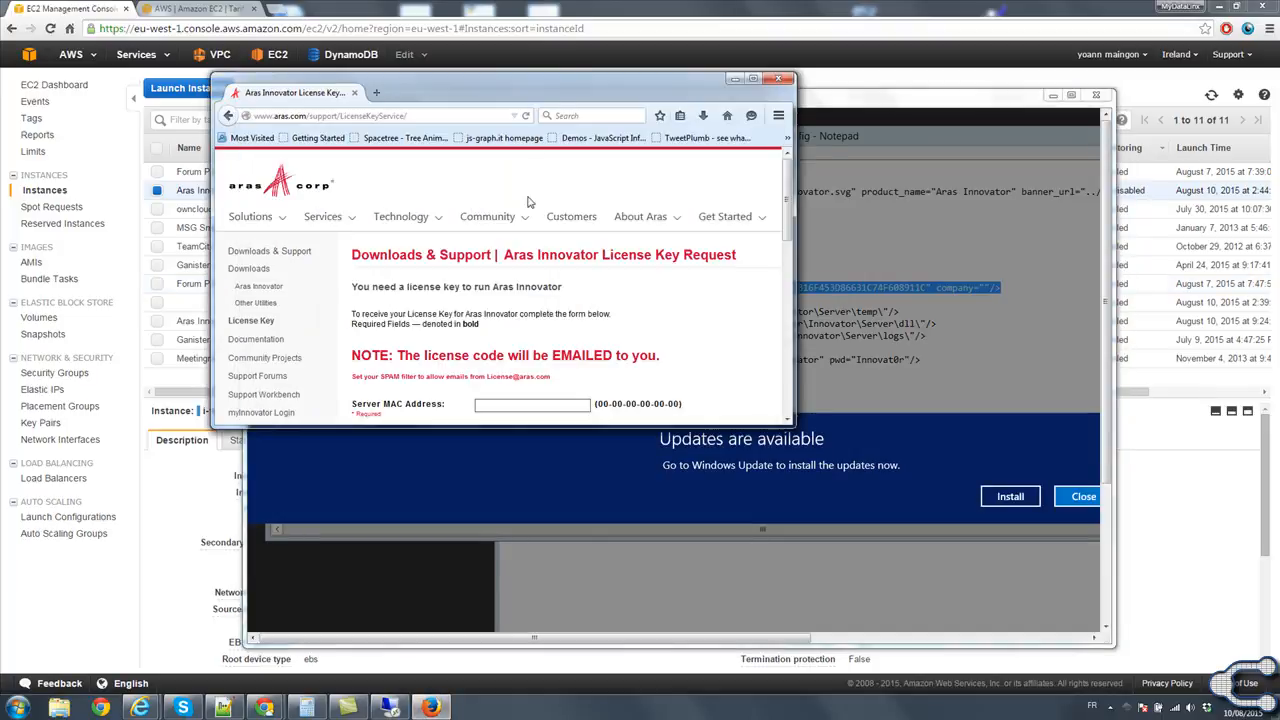
pyautogui.doubleClick(557, 92)
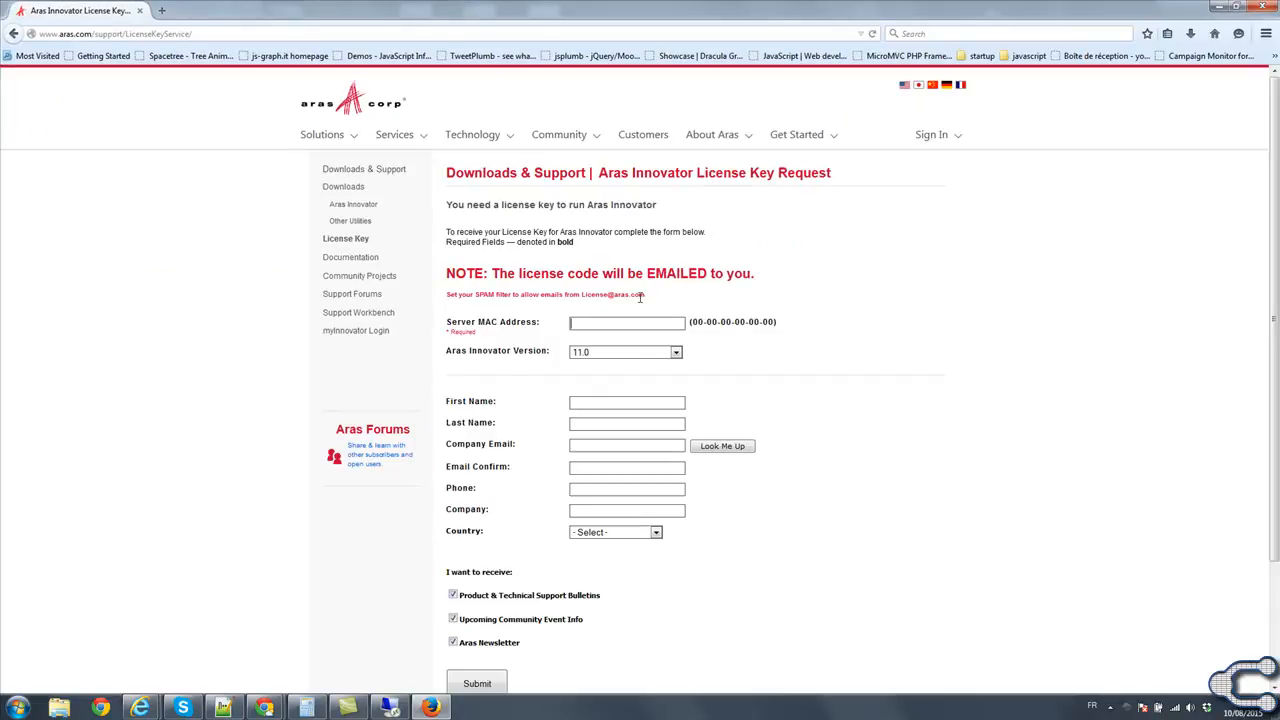
# Switch to the remote desktop session in full screen and dismiss the Windows updates notice.
pyautogui.hotkey('alt', 'Tab')
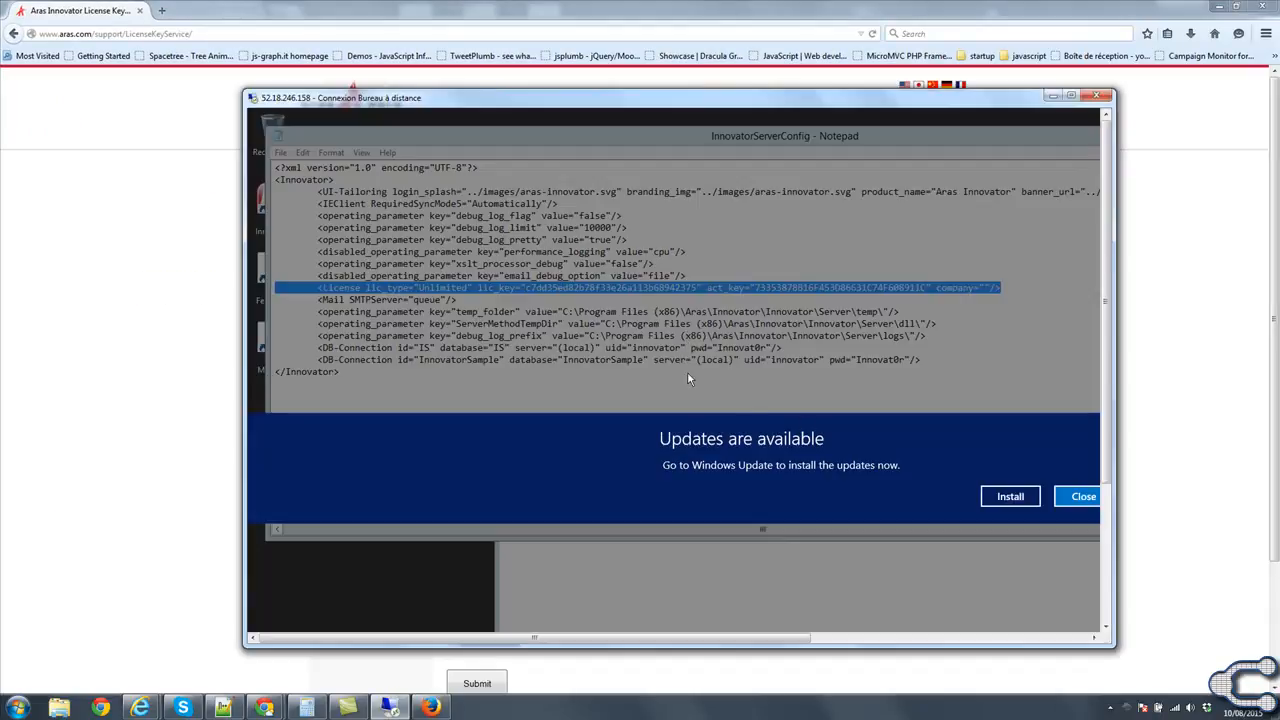
pyautogui.doubleClick(806, 100)
pyautogui.click(838, 389)
pyautogui.click(20, 706)
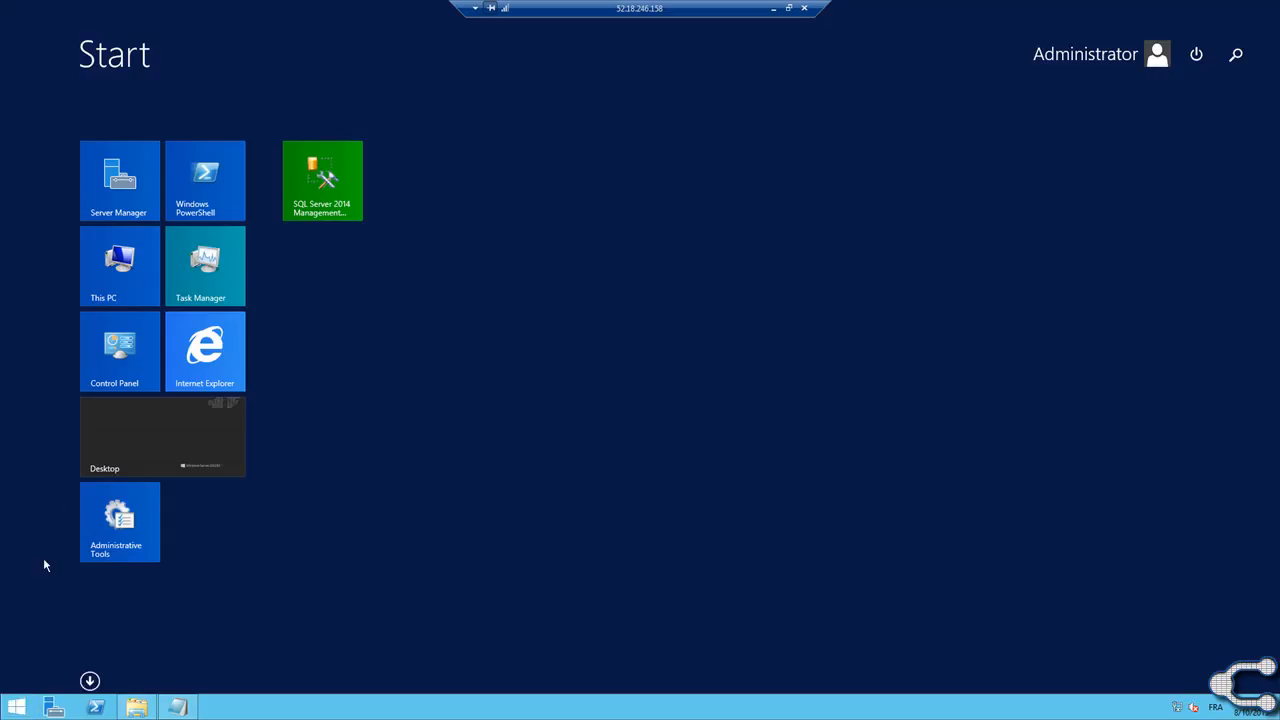
pyautogui.write('sq')
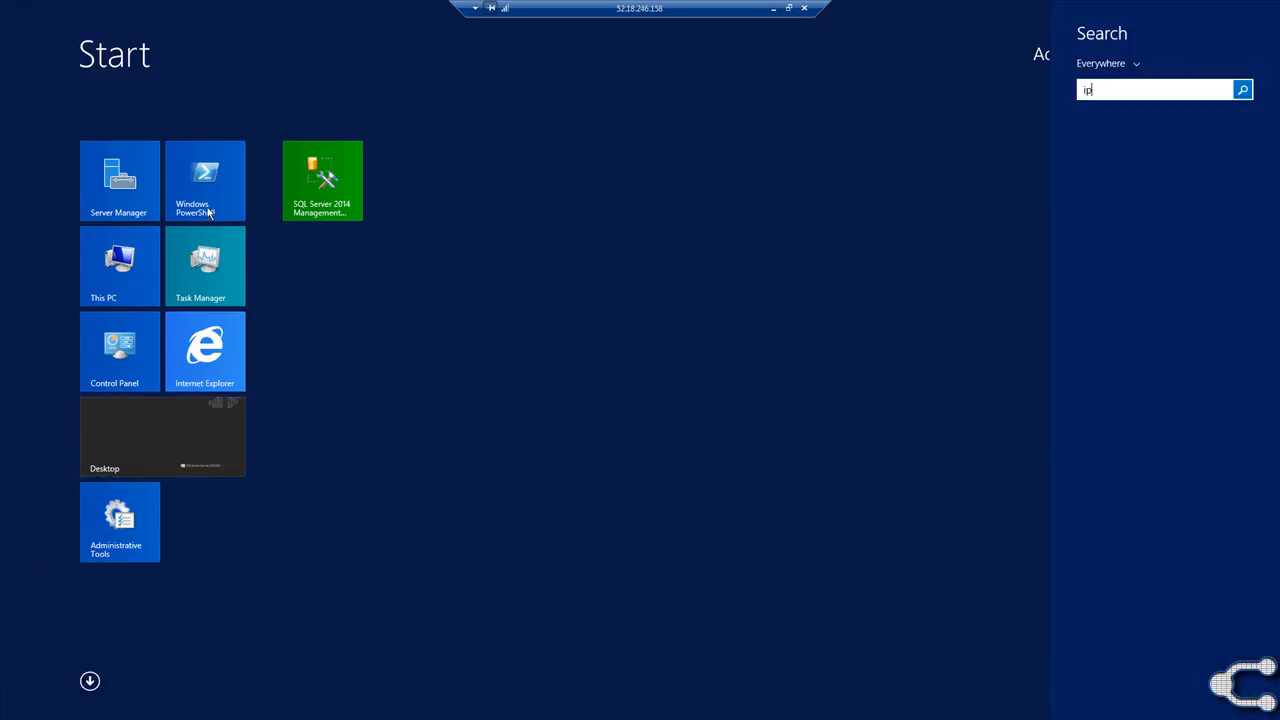
pyautogui.click(260, 223)
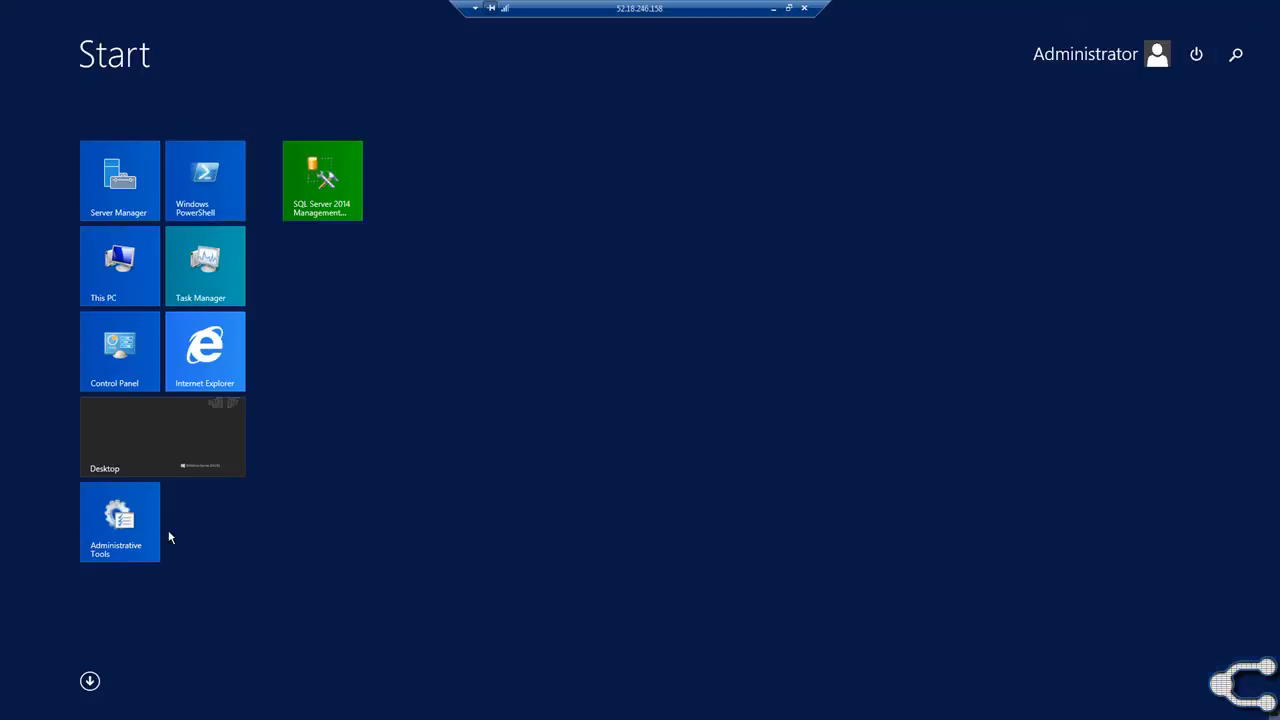
pyautogui.click(89, 681)
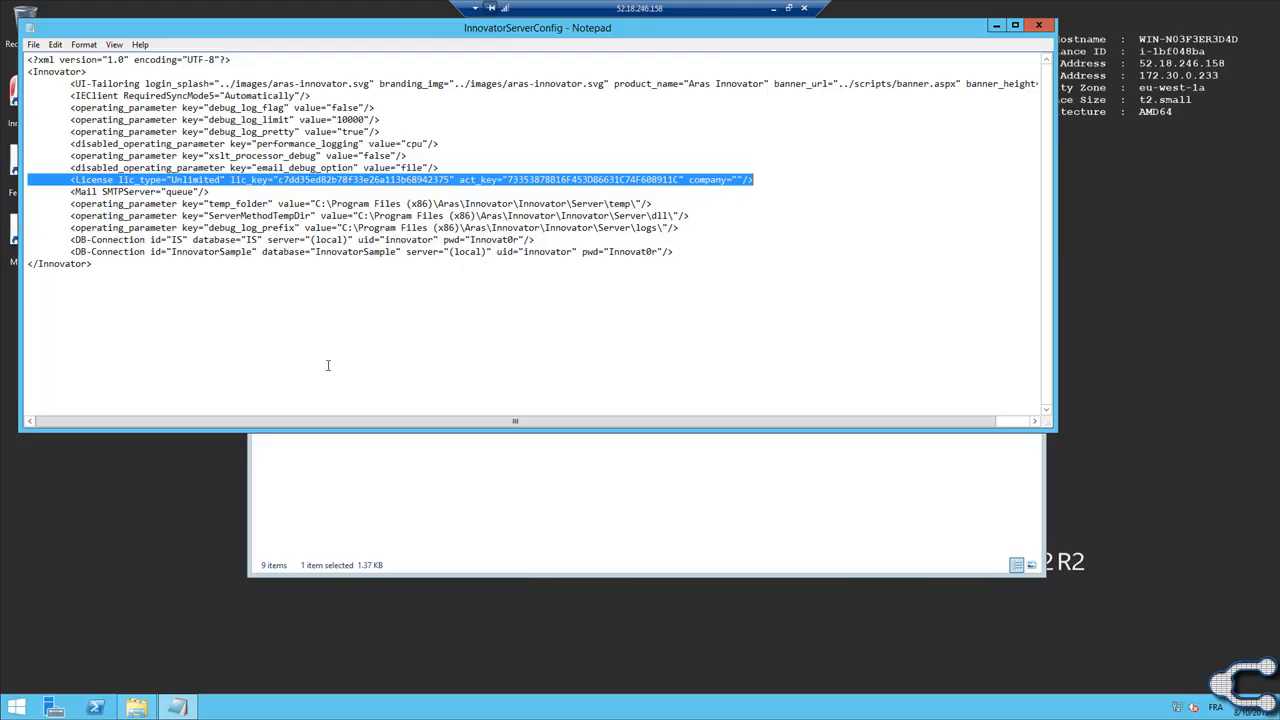
# Search for cmd on the server, open the Command Prompt and display the command help with ipconfig -?
pyautogui.click(16, 707)
pyautogui.write('cmd')
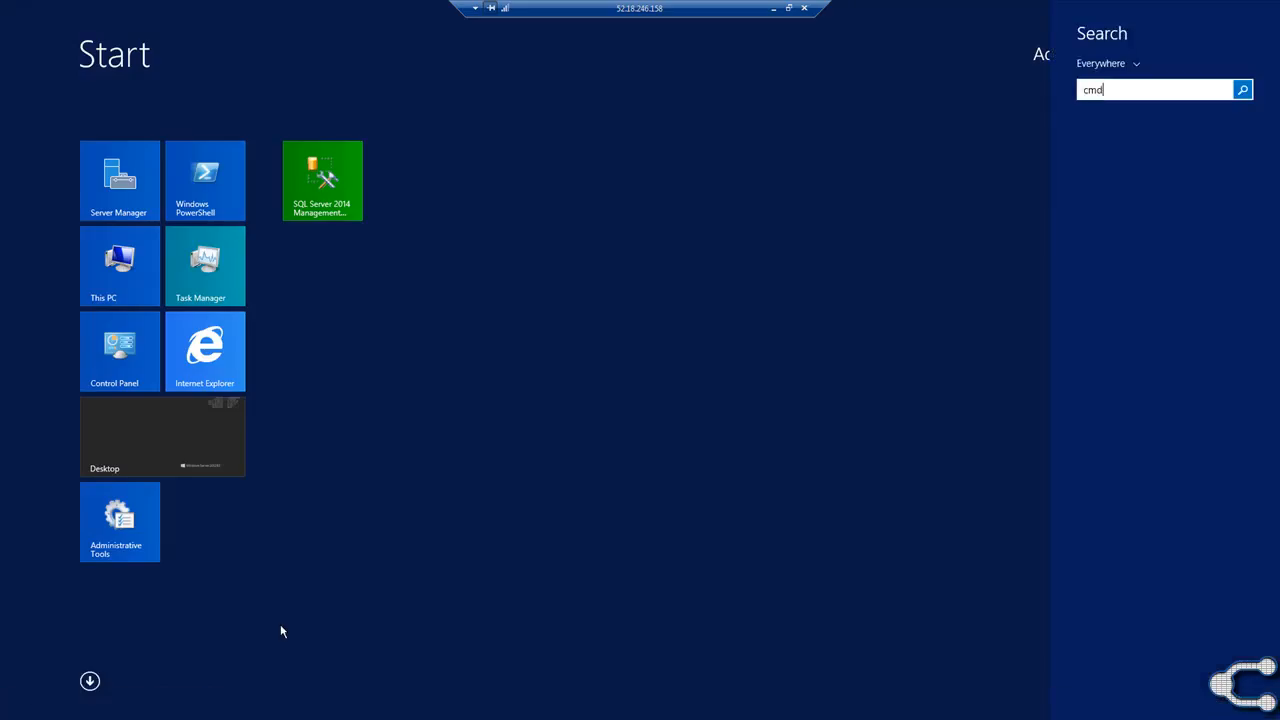
pyautogui.click(1162, 121)
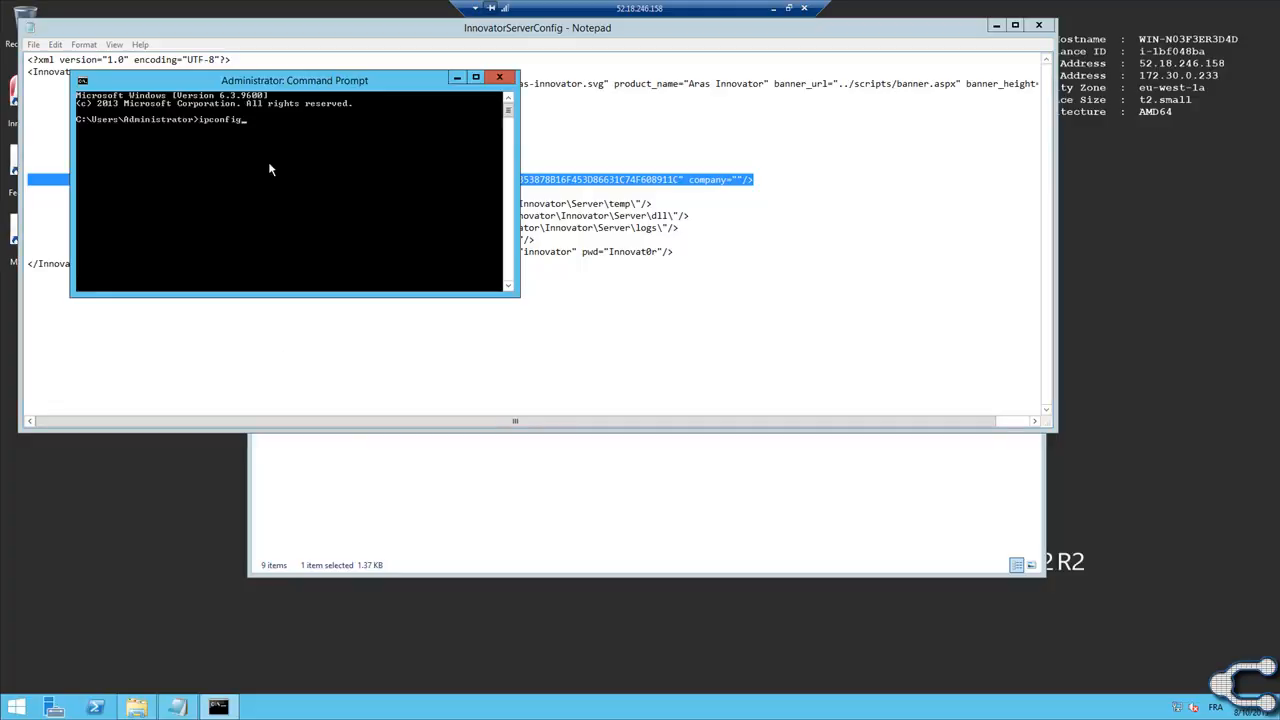
pyautogui.write('ipconfig -?')
pyautogui.press('Return')
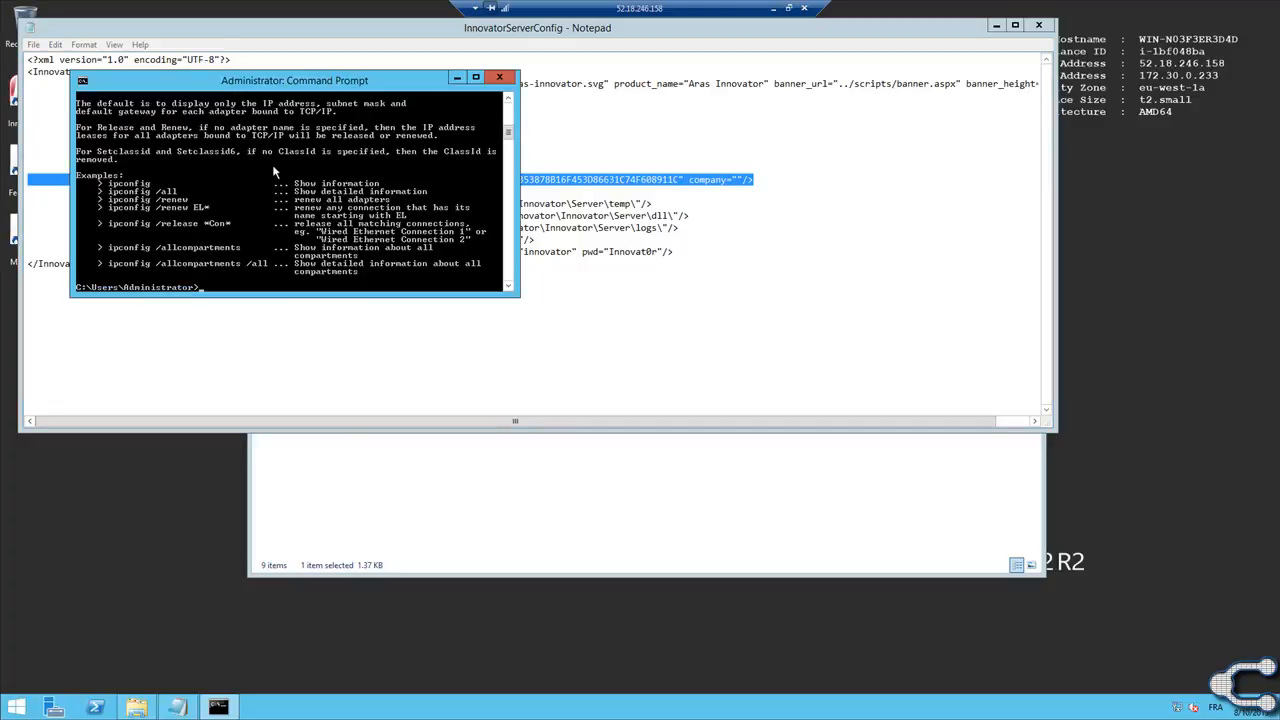
# Run ipconfig -all and find the physical address of the Ethernet adapter in the output.
pyautogui.write('ipconfig -all')
pyautogui.press('Return')
pyautogui.scroll(10, 365, 152)
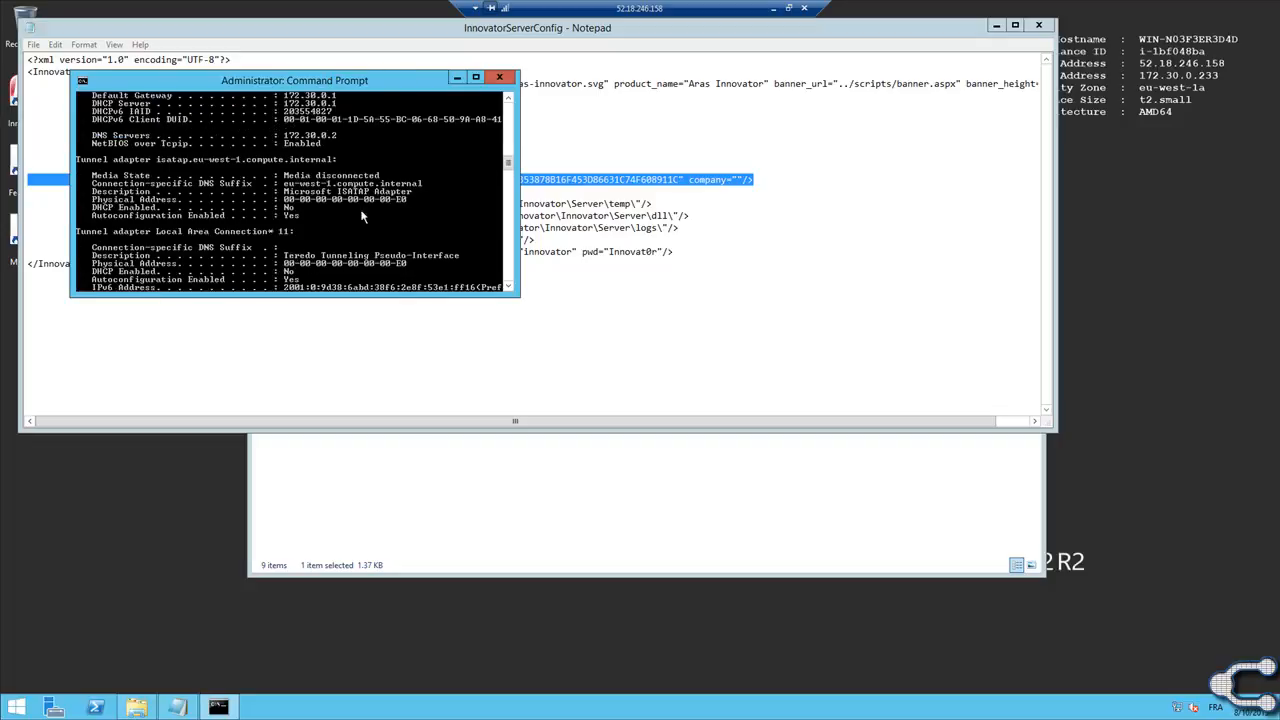
pyautogui.scroll(12, 370, 155)
pyautogui.scroll(-5, 405, 177)
pyautogui.scroll(-6, 405, 177)
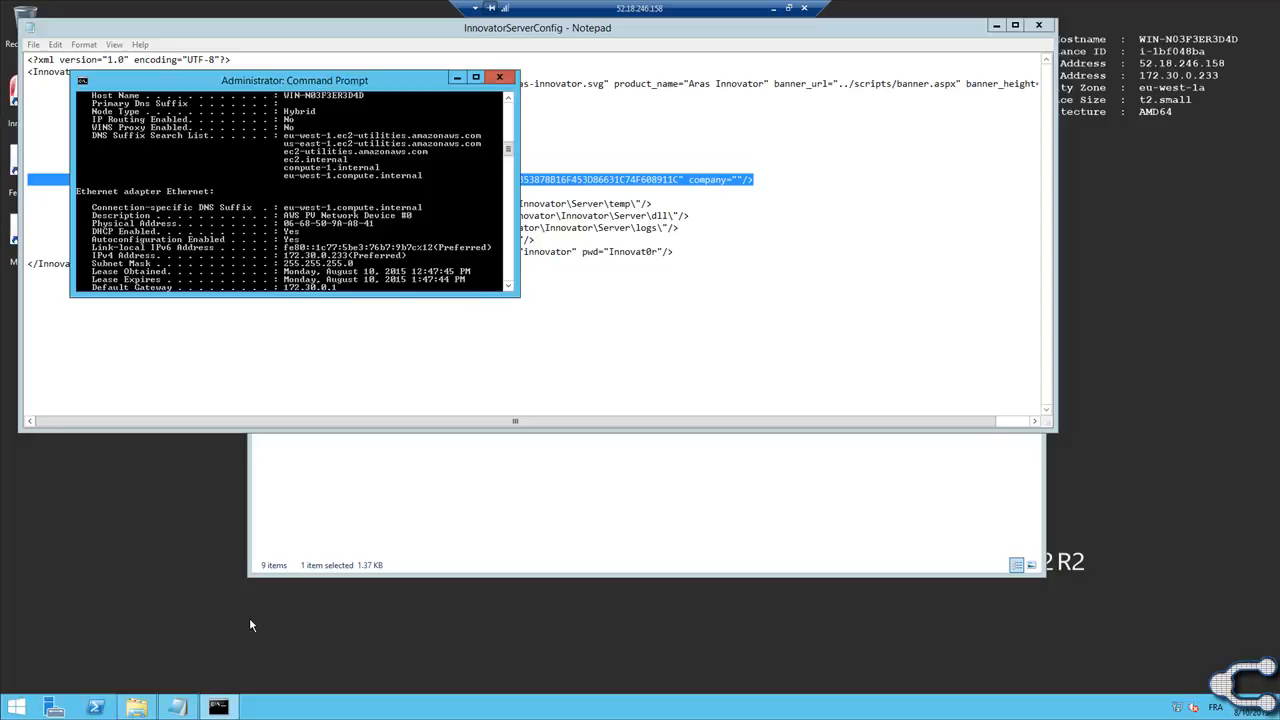
# Take the remote desktop session with the ipconfig output out of full screen, over the Firefox license key request form.
pyautogui.click(789, 9)
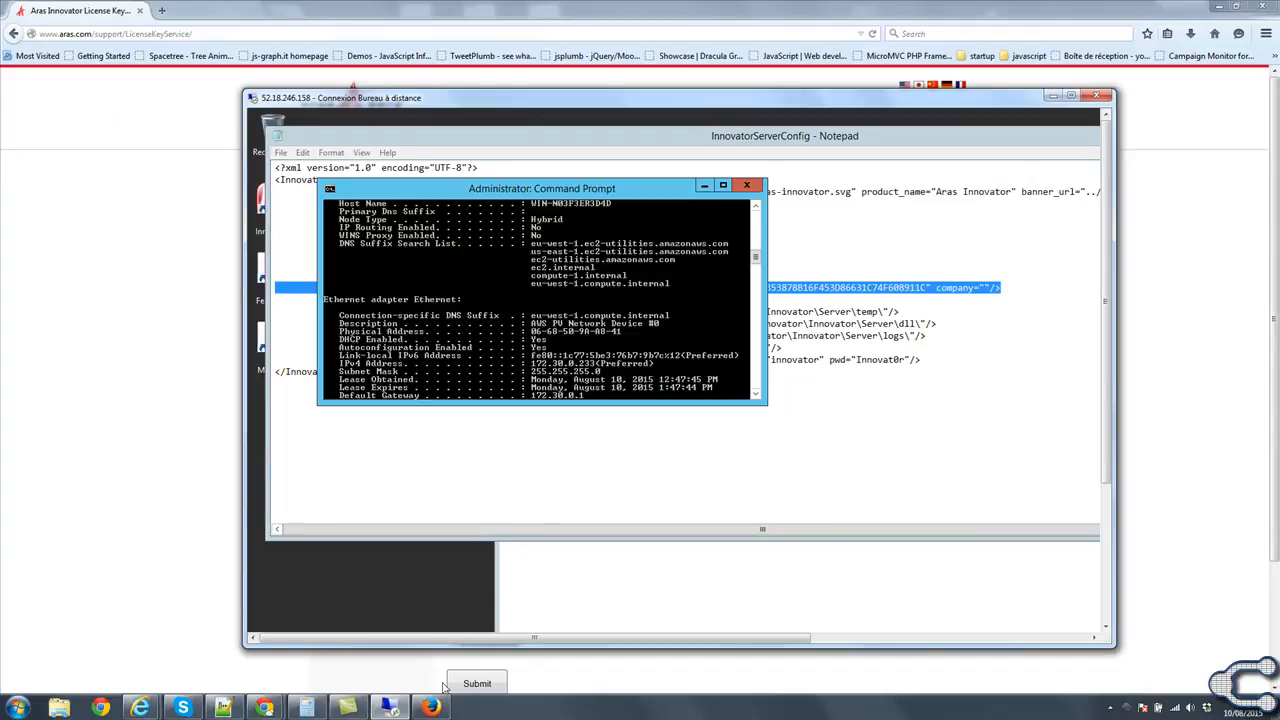
pyautogui.moveTo(397, 710)
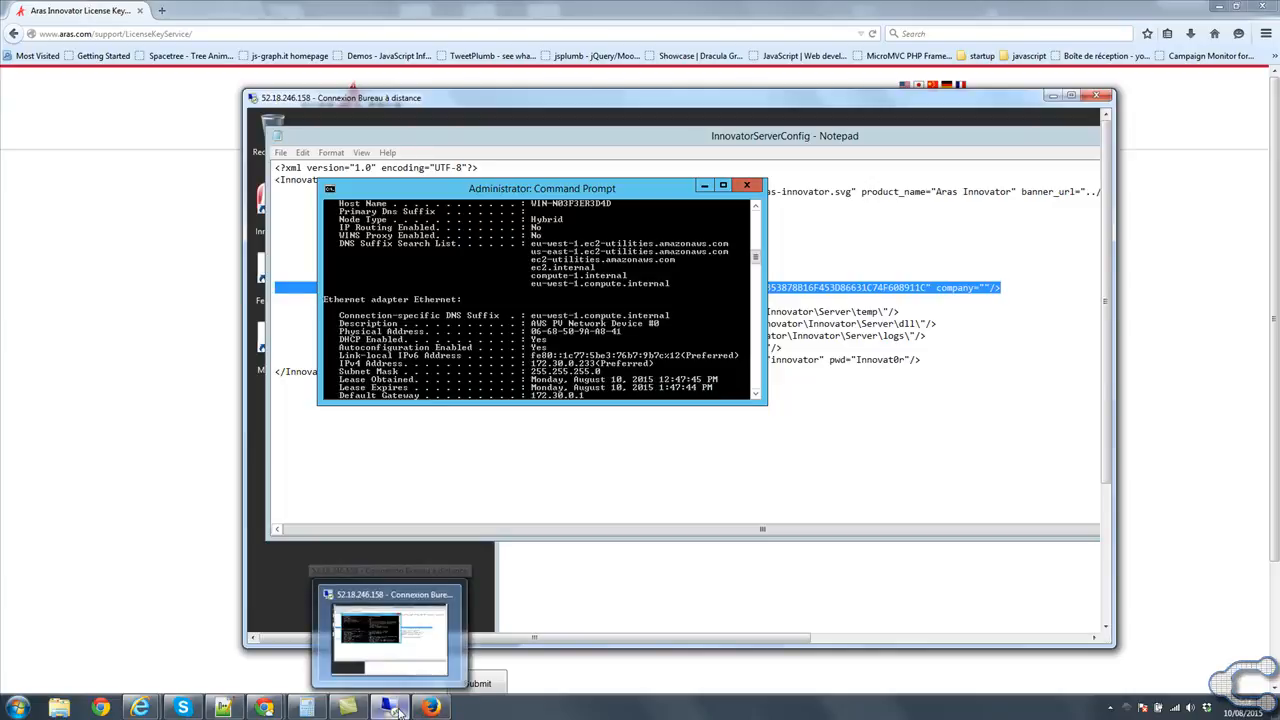